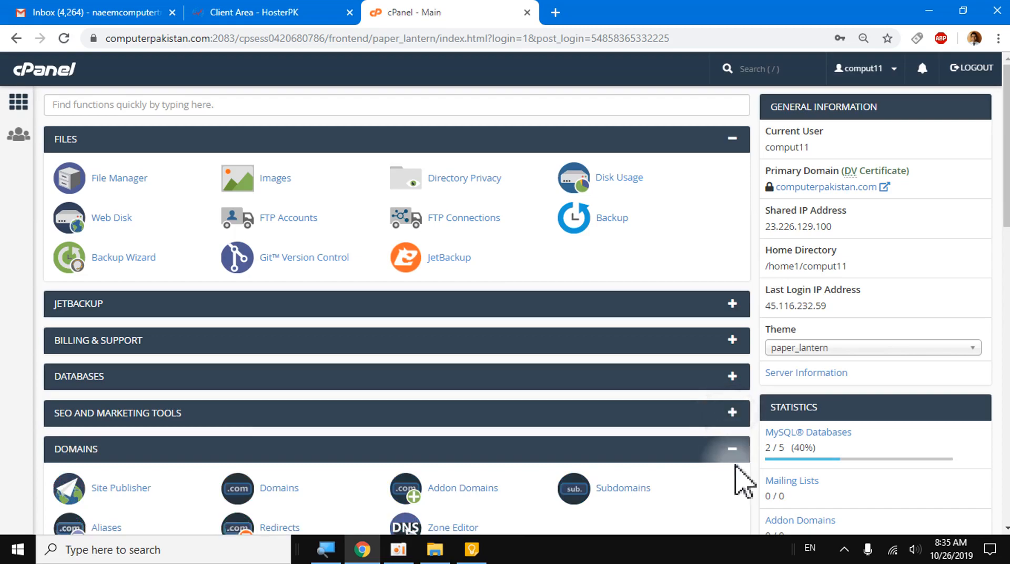
- Collapse the Domains and Email sections on the home page, and close and reopen the Files section
{"action": "left_click", "coordinate": [732, 449]}
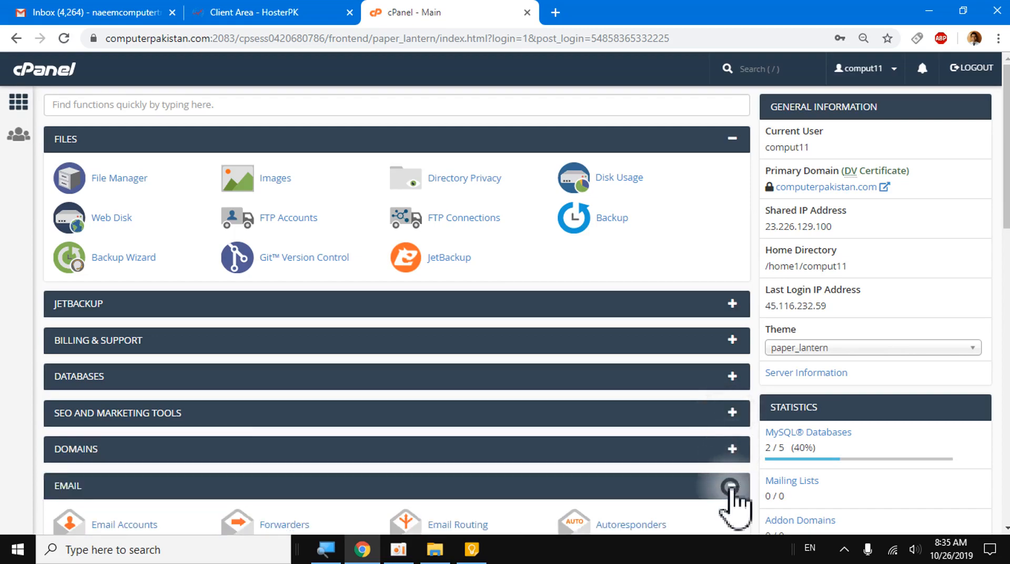
{"action": "left_click", "coordinate": [732, 485]}
{"action": "left_click", "coordinate": [734, 140]}
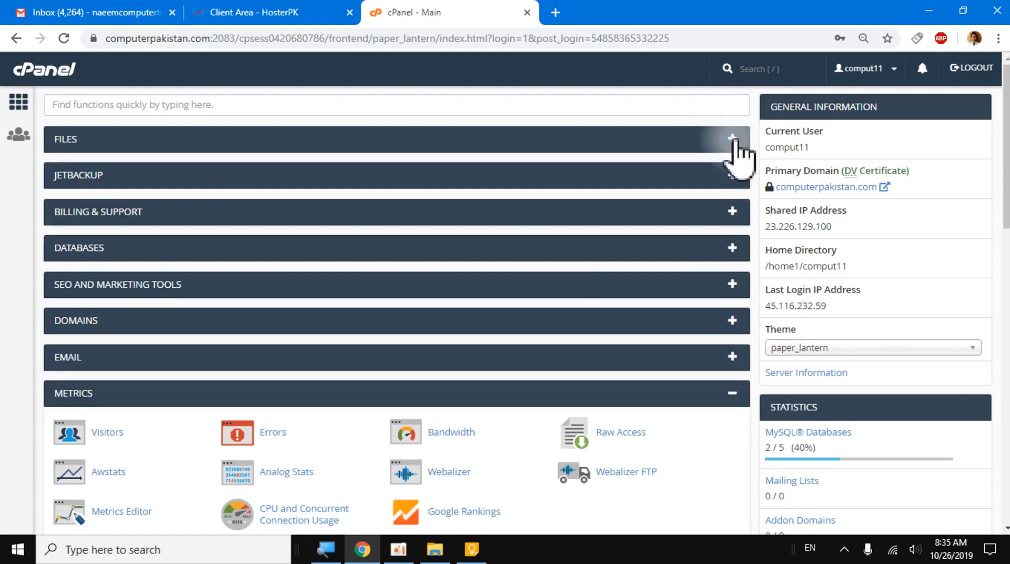
{"action": "left_click", "coordinate": [733, 139]}
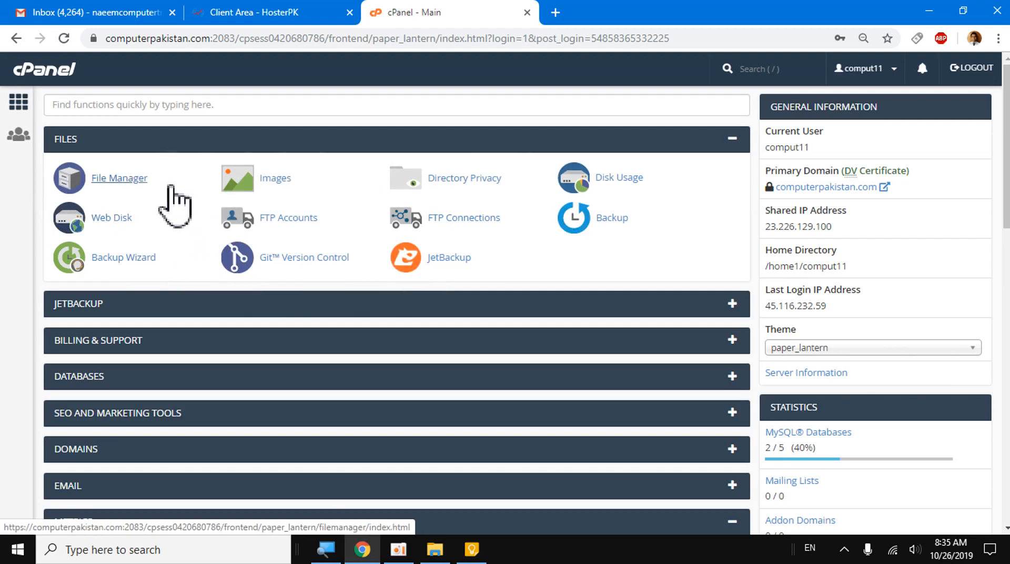
- Open the File Manager, return to the cPanel home page, and open the File Manager again
{"action": "left_click", "coordinate": [120, 179]}
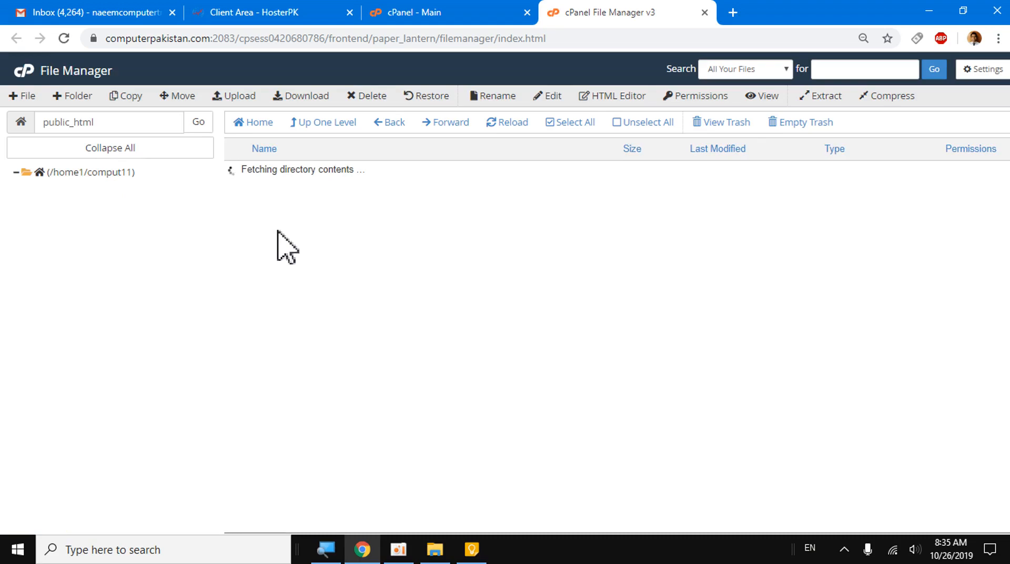
{"action": "left_click", "coordinate": [26, 76]}
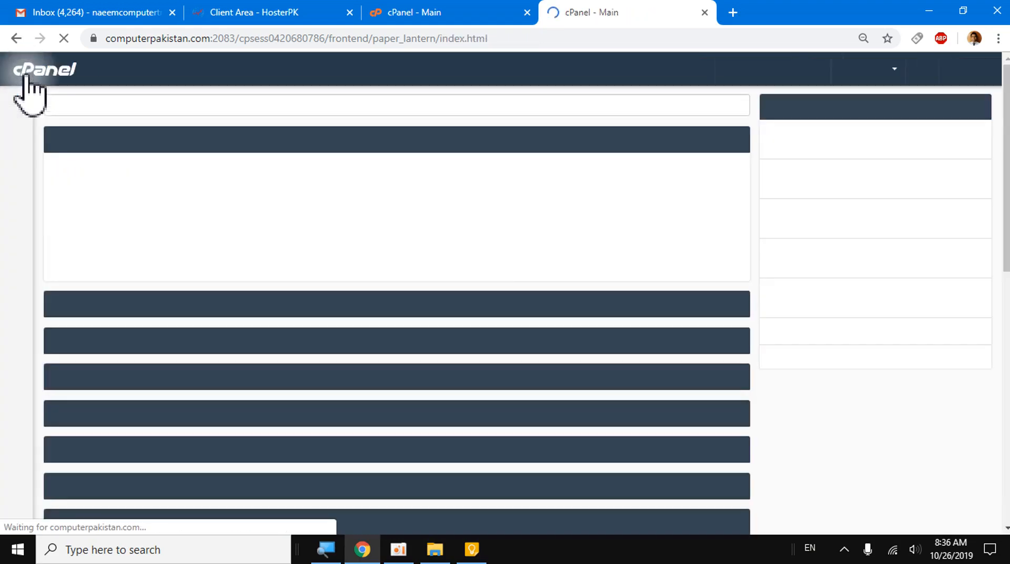
{"action": "left_click", "coordinate": [116, 180]}
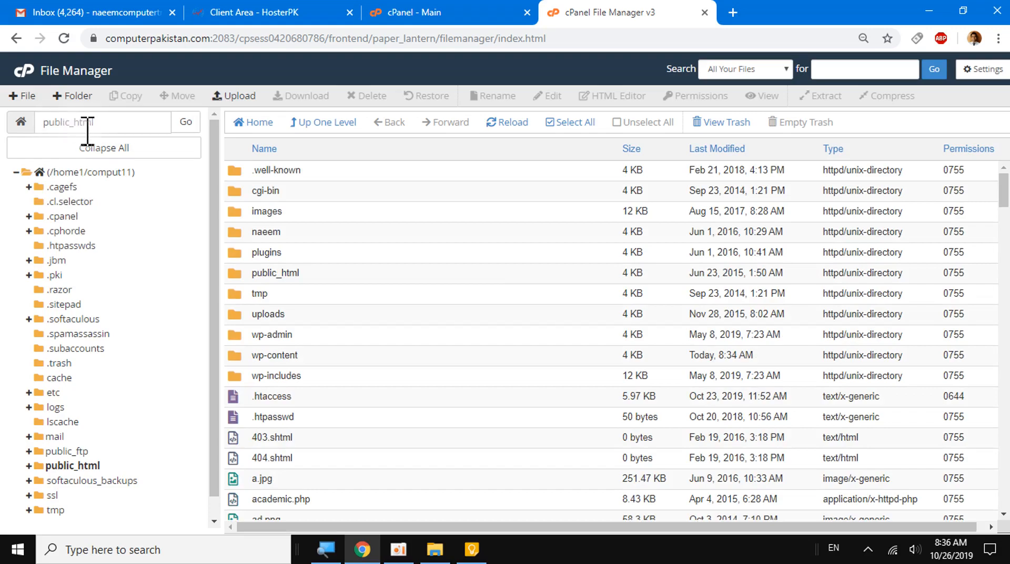
- Open the account's home directory from the folder tree, look through its contents, and collapse and re-expand its branch
{"action": "left_click_drag", "start_coordinate": [95, 123], "coordinate": [47, 123]}
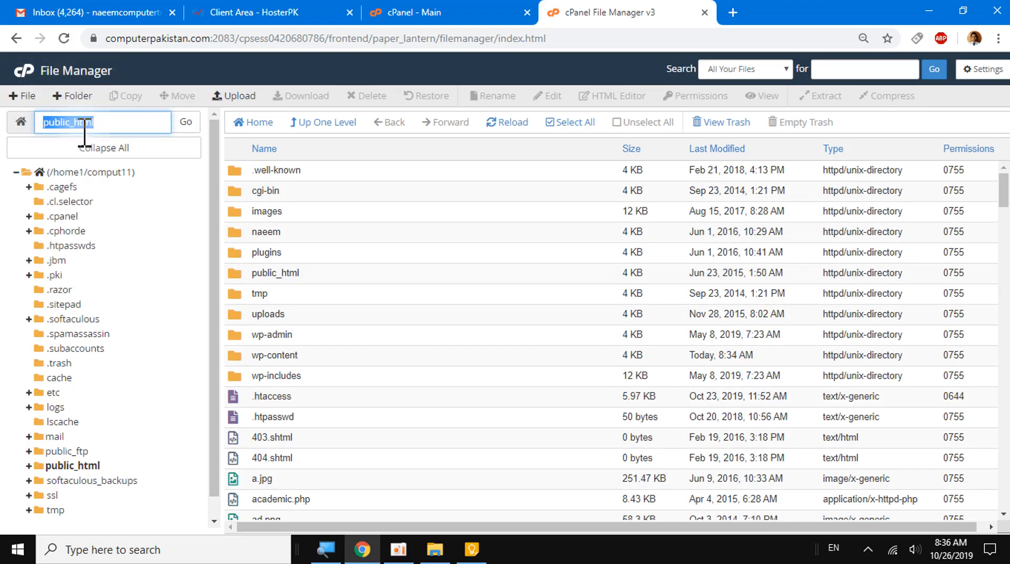
{"action": "left_click", "coordinate": [100, 123]}
{"action": "left_click", "coordinate": [67, 472]}
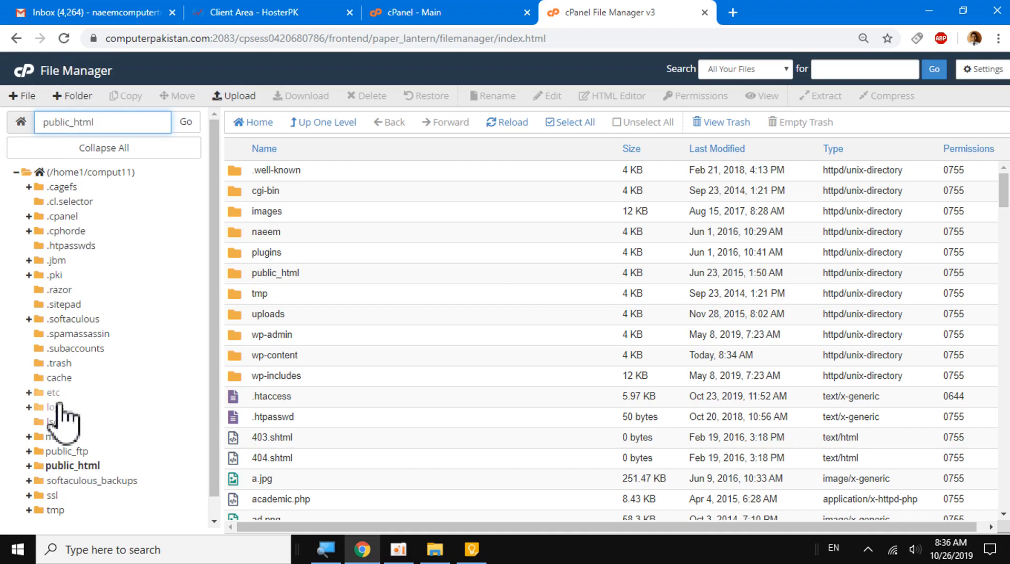
{"action": "left_click", "coordinate": [65, 171]}
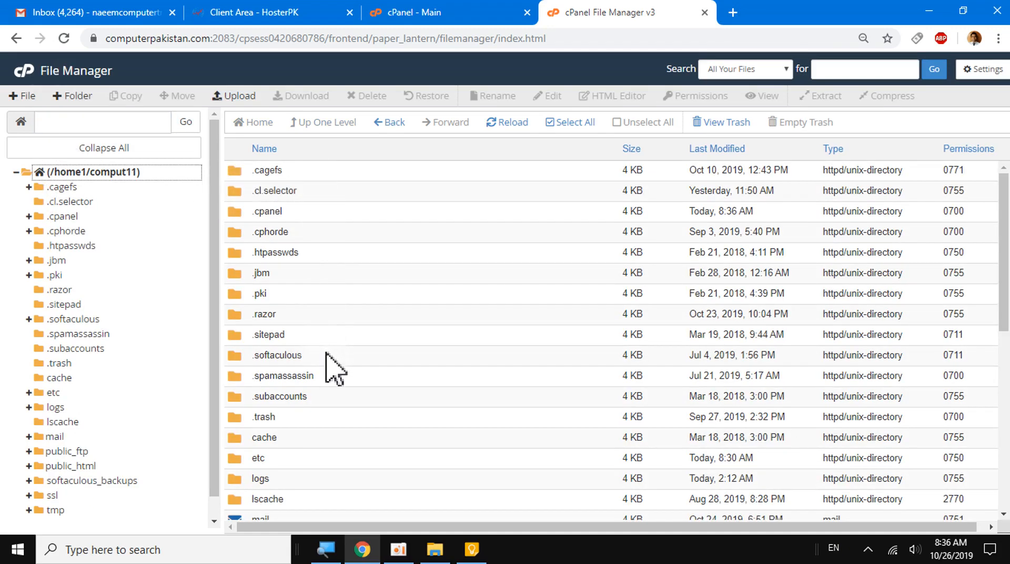
{"action": "scroll", "coordinate": [331, 368], "scroll_direction": "down", "scroll_amount": 7}
{"action": "scroll", "coordinate": [333, 368], "scroll_direction": "up", "scroll_amount": 8}
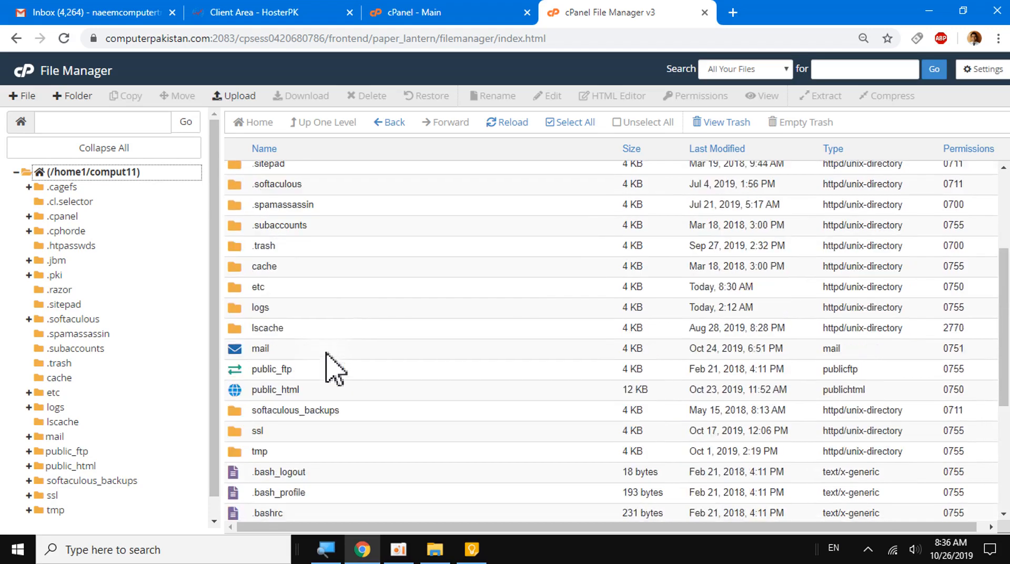
{"action": "left_click", "coordinate": [16, 172]}
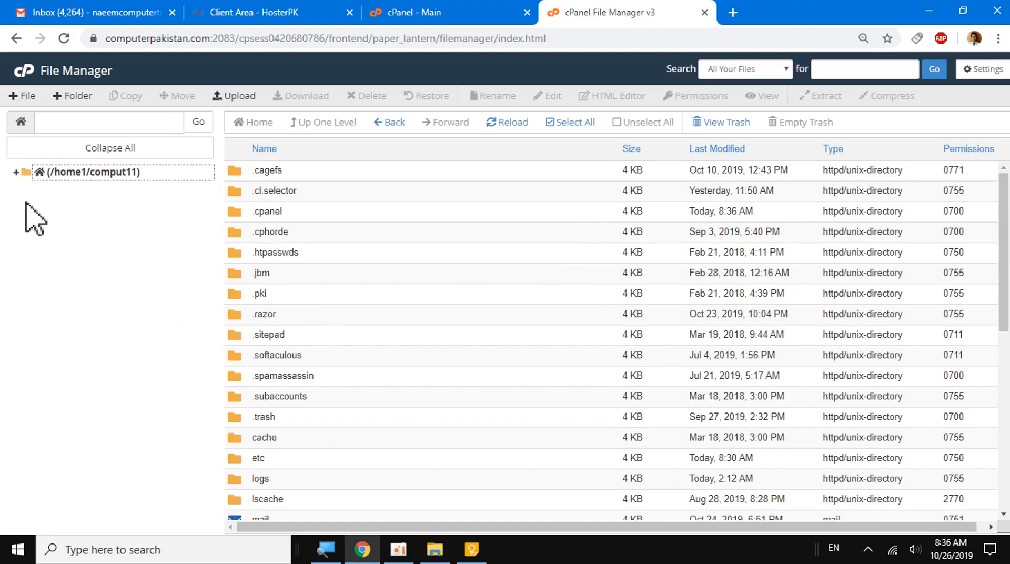
{"action": "left_click", "coordinate": [17, 172]}
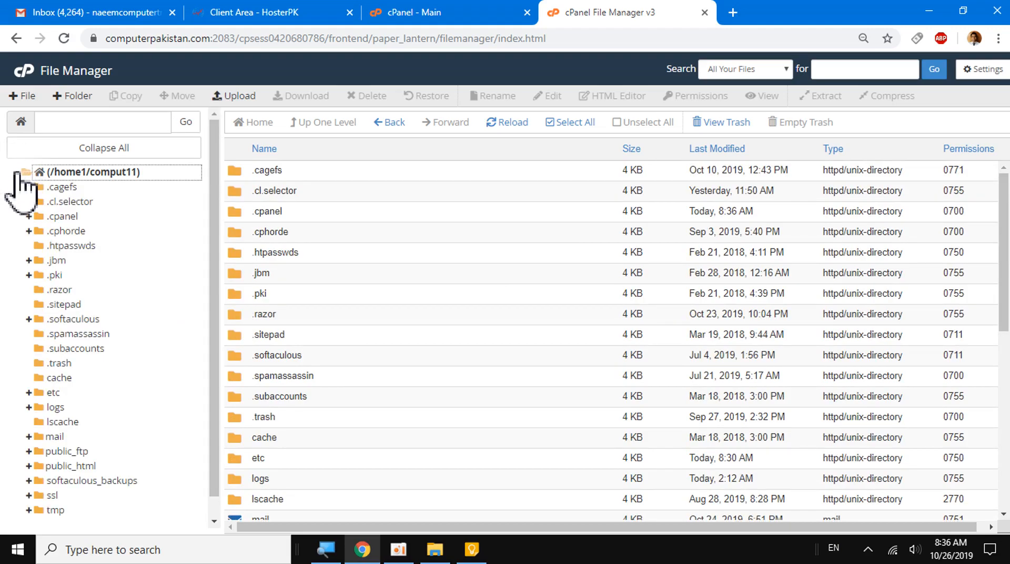
- Open the public_html folder and look through its files and the subfolders beneath it in the folder tree
{"action": "left_click", "coordinate": [73, 467]}
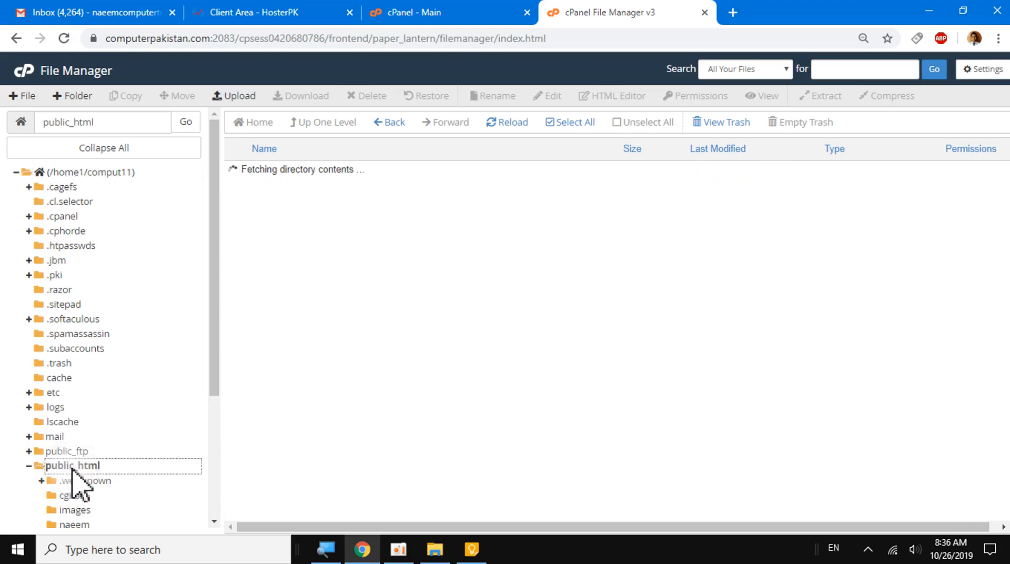
{"action": "scroll", "coordinate": [316, 326], "scroll_direction": "down", "scroll_amount": 6}
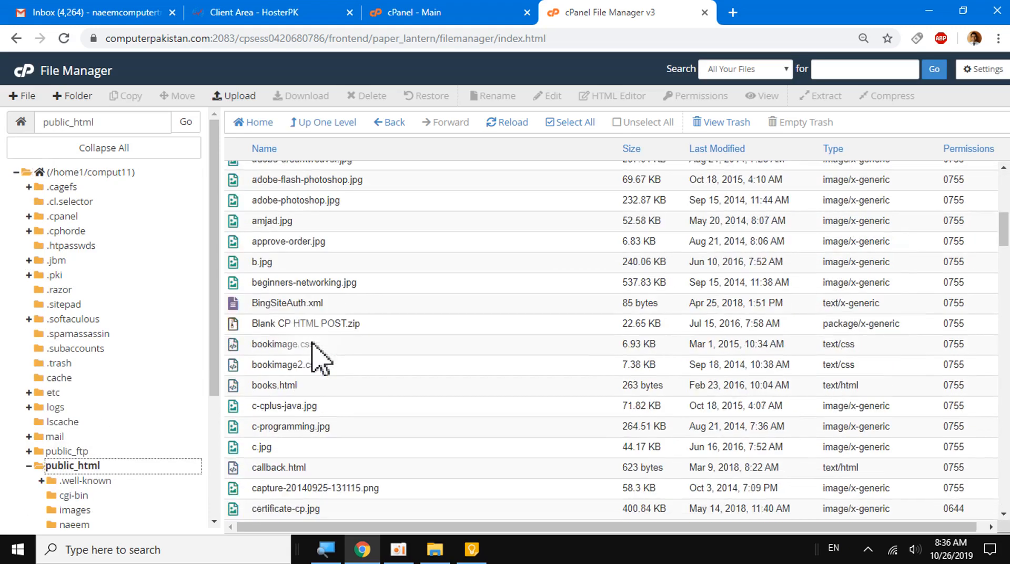
{"action": "scroll", "coordinate": [316, 358], "scroll_direction": "down", "scroll_amount": 15}
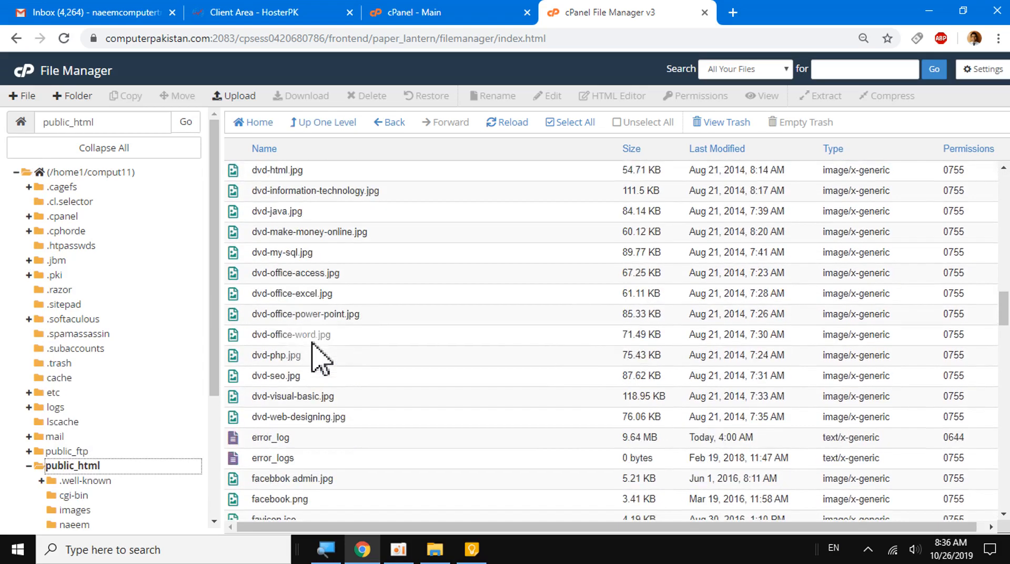
{"action": "scroll", "coordinate": [317, 358], "scroll_direction": "down", "scroll_amount": 4}
{"action": "scroll", "coordinate": [316, 353], "scroll_direction": "up", "scroll_amount": 17}
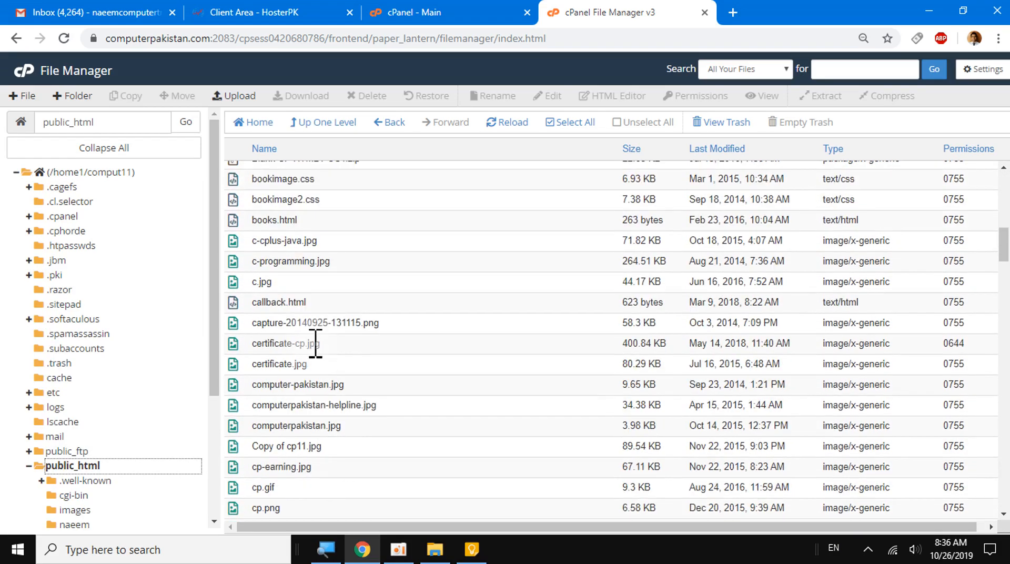
{"action": "scroll", "coordinate": [316, 343], "scroll_direction": "up", "scroll_amount": 6}
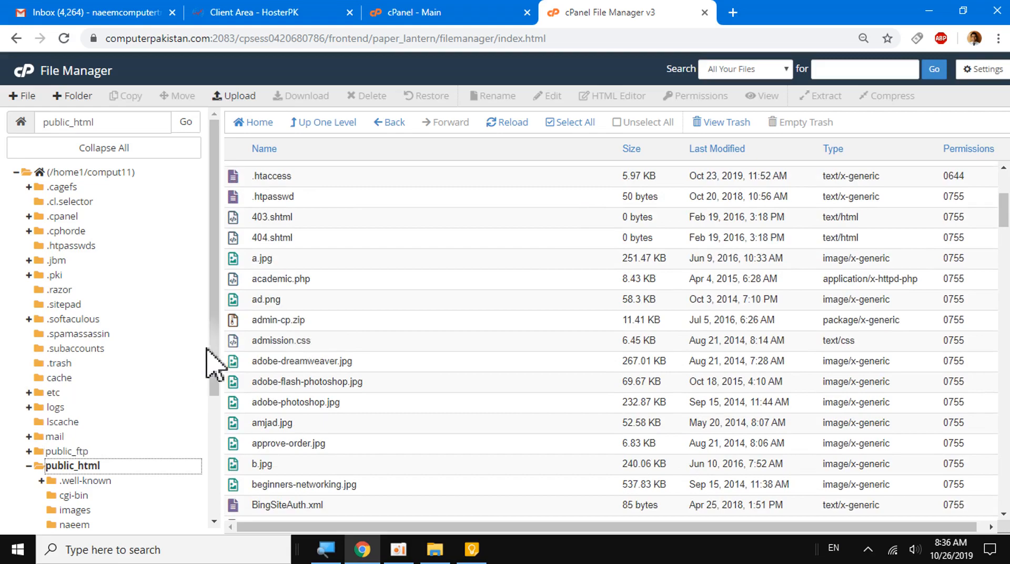
{"action": "left_click_drag", "start_coordinate": [217, 346], "coordinate": [203, 476]}
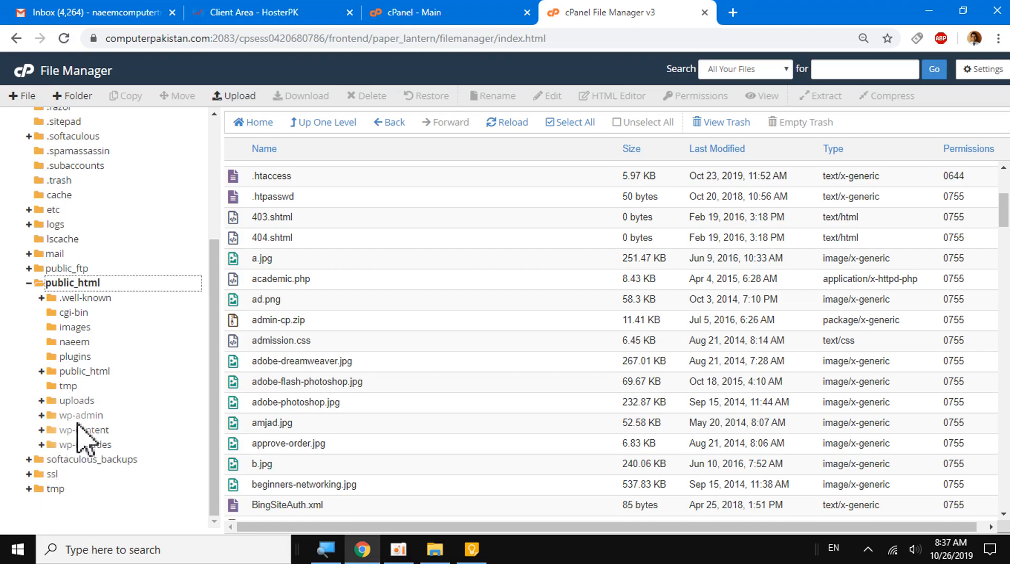
{"action": "scroll", "coordinate": [384, 342], "scroll_direction": "up", "scroll_amount": 4}
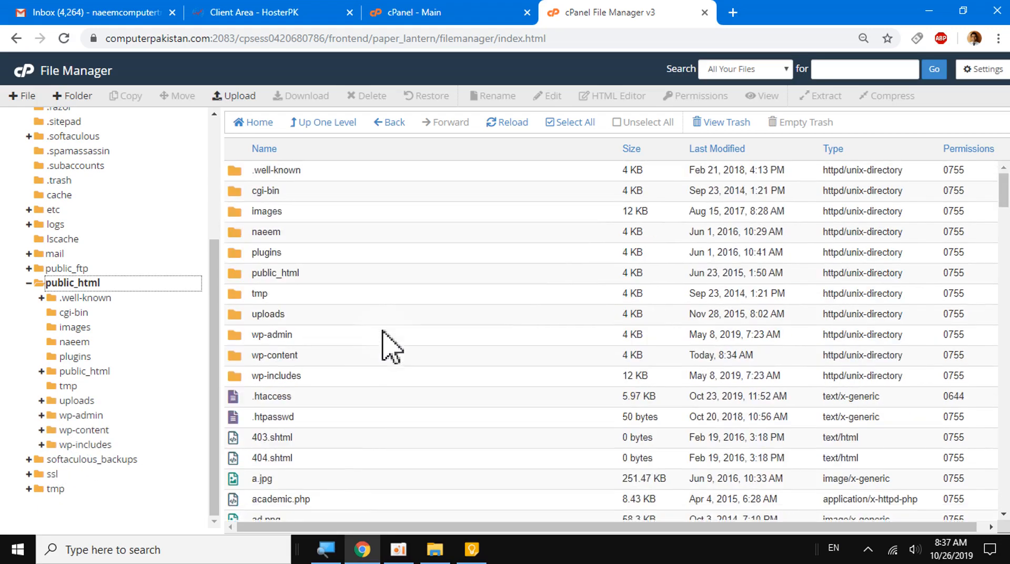
- Sort the public_html listing by size in ascending and descending order, by last modified date, and by type
{"action": "left_click", "coordinate": [634, 153]}
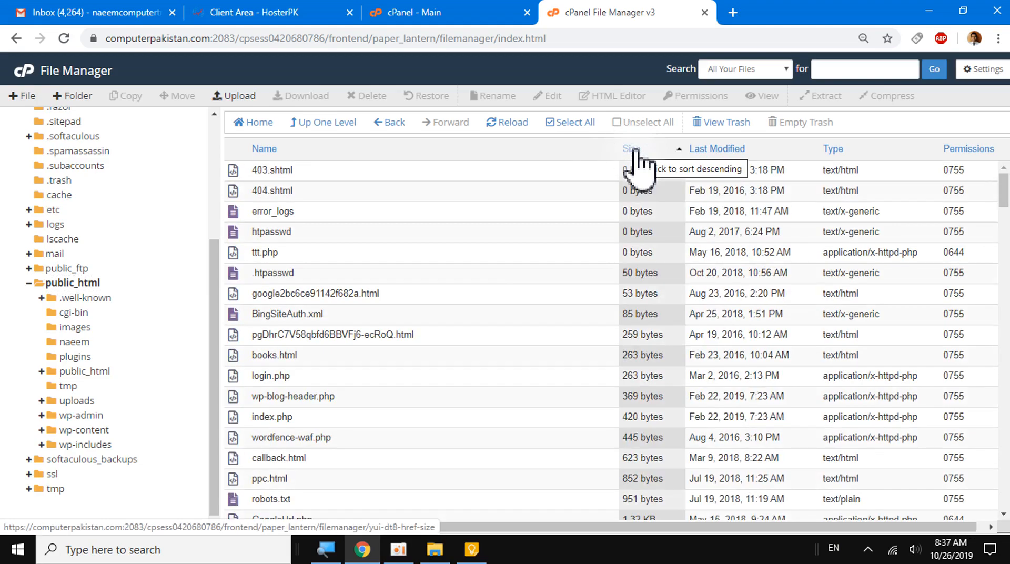
{"action": "left_click", "coordinate": [635, 153]}
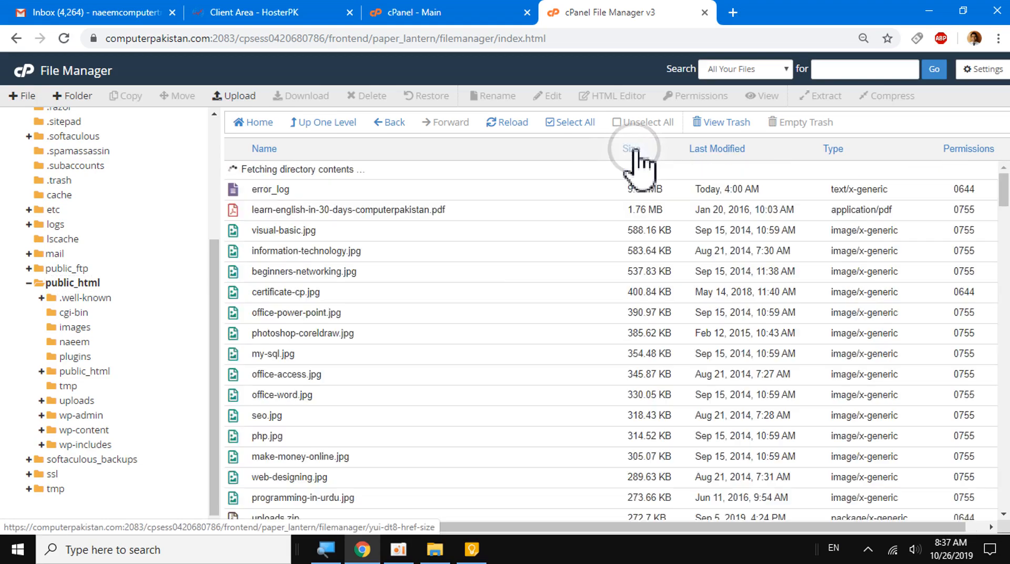
{"action": "left_click", "coordinate": [722, 152]}
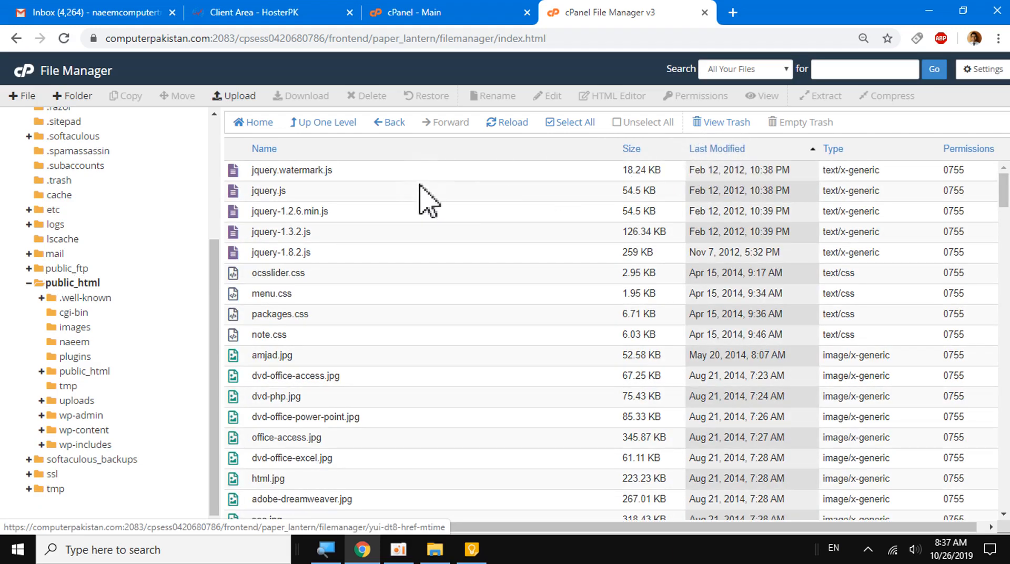
{"action": "left_click", "coordinate": [839, 150]}
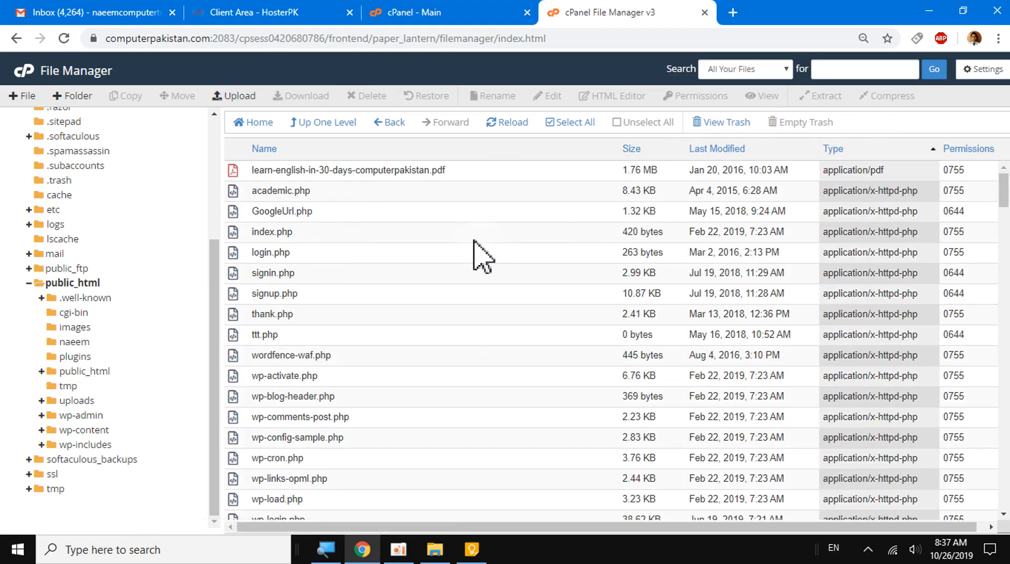
- Examine how the public_html files and folders are grouped in the listing sorted by type
{"action": "scroll", "coordinate": [408, 266], "scroll_direction": "down", "scroll_amount": 5}
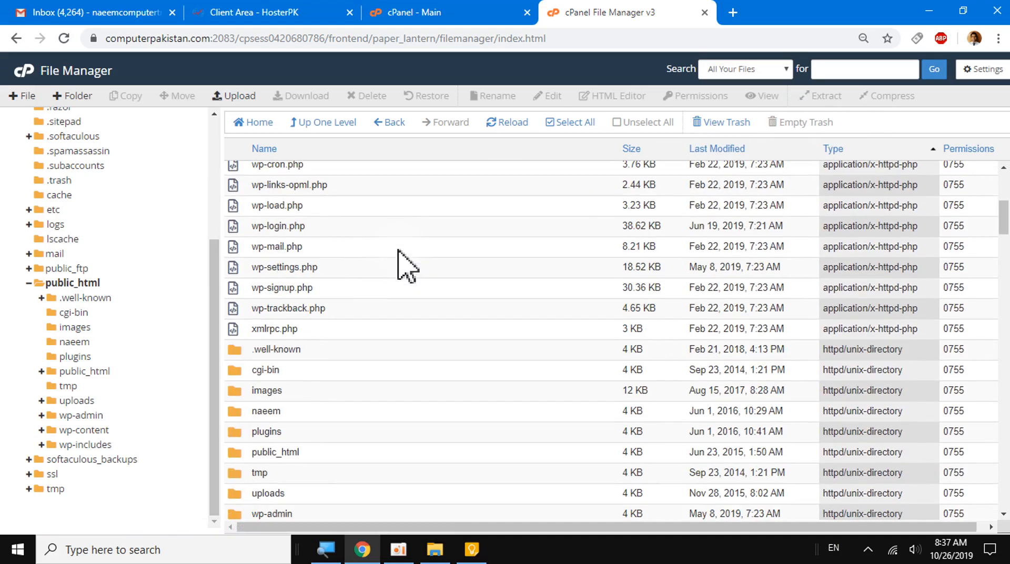
{"action": "scroll", "coordinate": [408, 266], "scroll_direction": "up", "scroll_amount": 5}
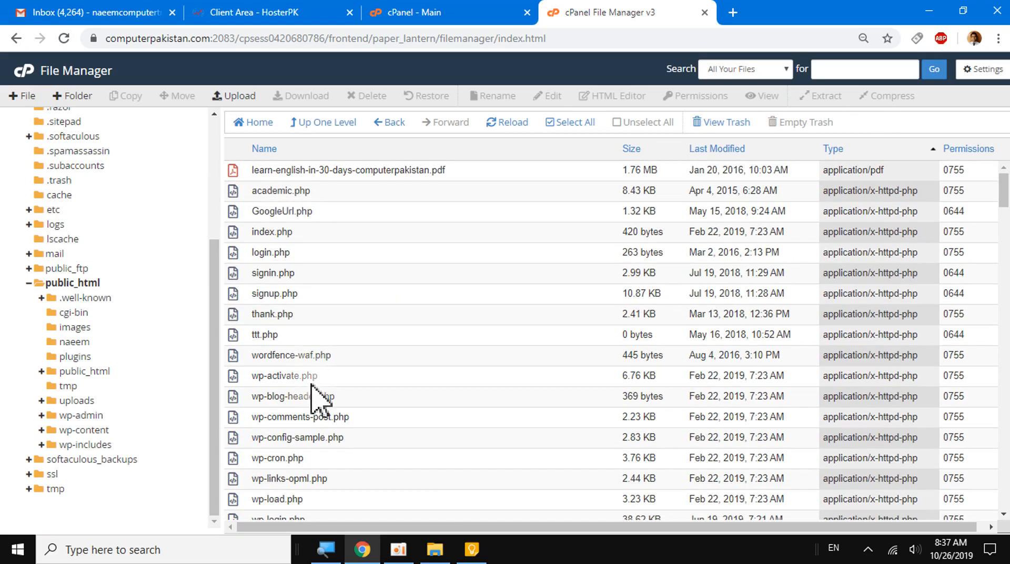
{"action": "scroll", "coordinate": [313, 401], "scroll_direction": "down", "scroll_amount": 7}
{"action": "scroll", "coordinate": [313, 407], "scroll_direction": "down", "scroll_amount": 5}
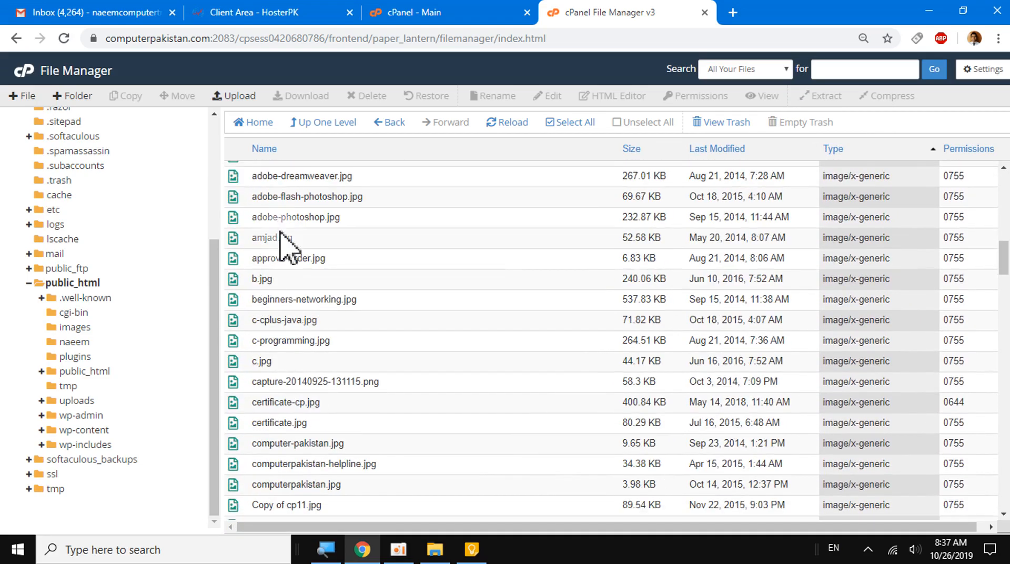
{"action": "scroll", "coordinate": [290, 323], "scroll_direction": "down", "scroll_amount": 12}
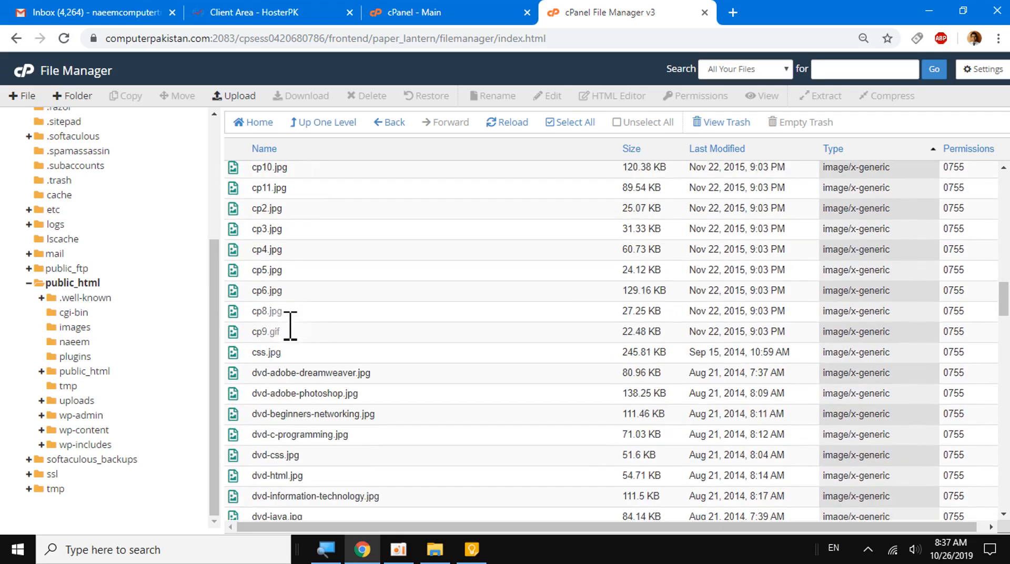
{"action": "scroll", "coordinate": [288, 325], "scroll_direction": "down", "scroll_amount": 5}
{"action": "scroll", "coordinate": [288, 325], "scroll_direction": "up", "scroll_amount": 20}
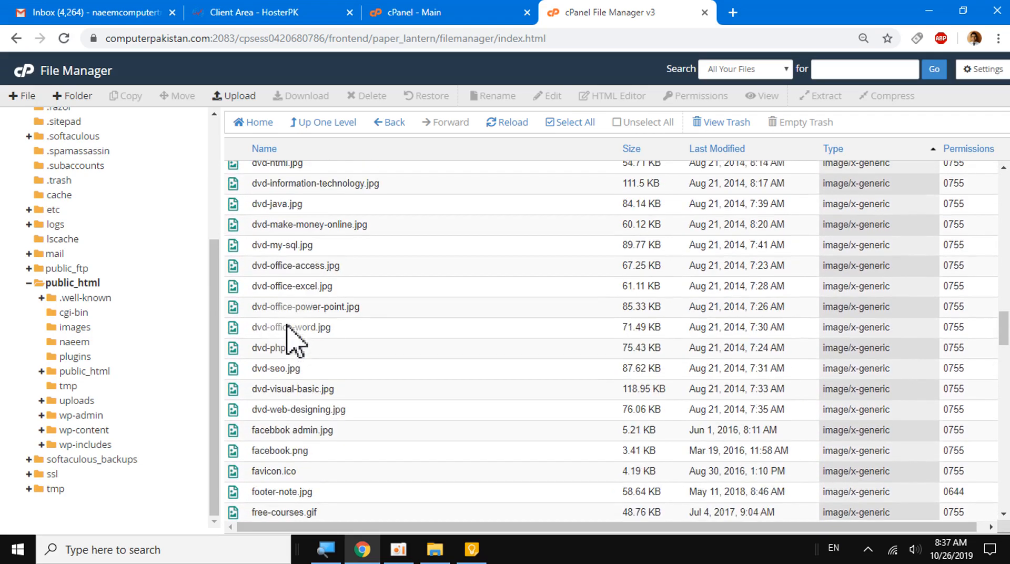
{"action": "scroll", "coordinate": [288, 325], "scroll_direction": "up", "scroll_amount": 4}
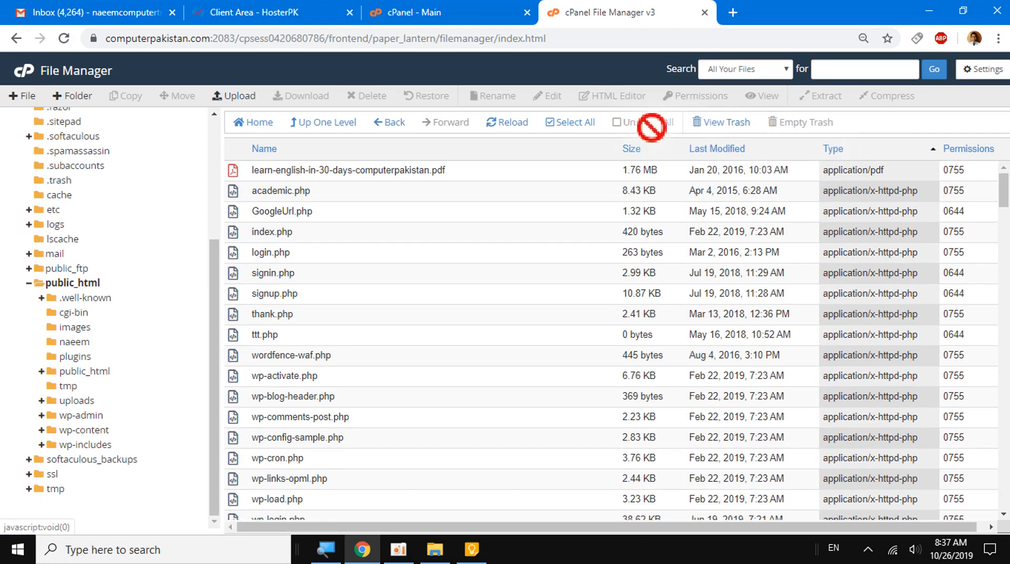
- Collapse the public_html branch in the folder tree and return to the account's home directory
{"action": "scroll", "coordinate": [169, 221], "scroll_direction": "up", "scroll_amount": 5}
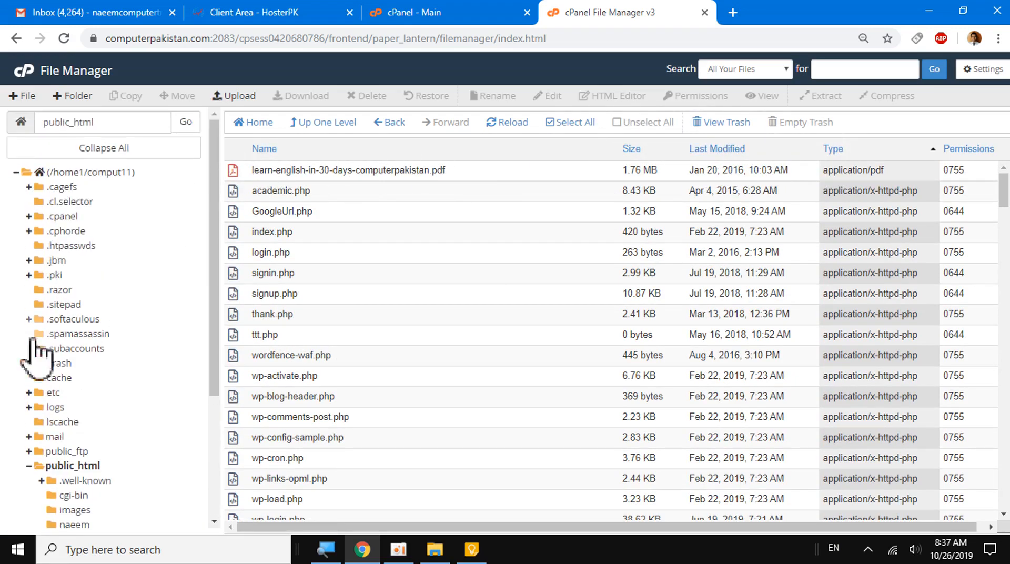
{"action": "left_click", "coordinate": [29, 466]}
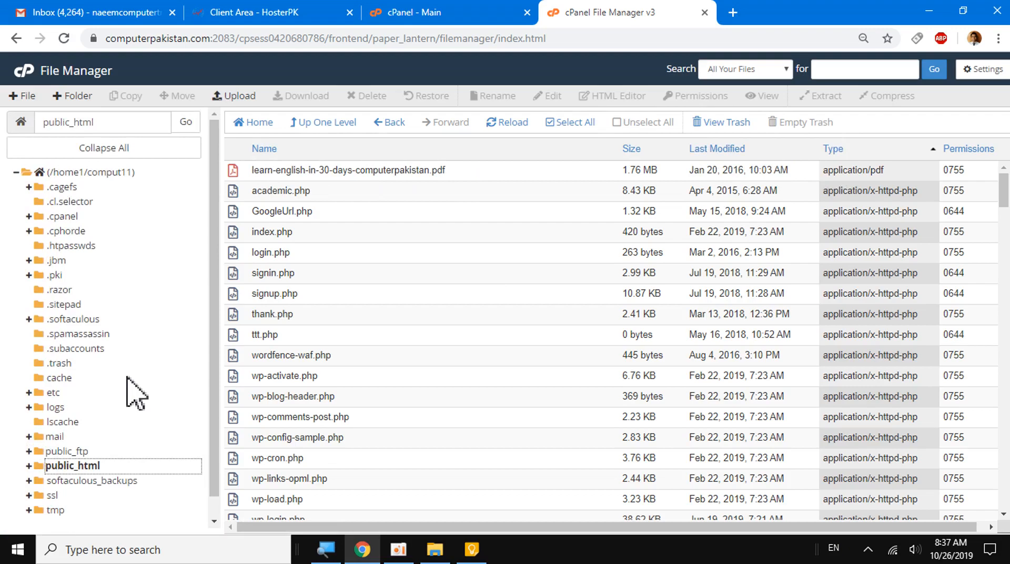
{"action": "left_click", "coordinate": [81, 172]}
{"action": "left_click", "coordinate": [82, 172]}
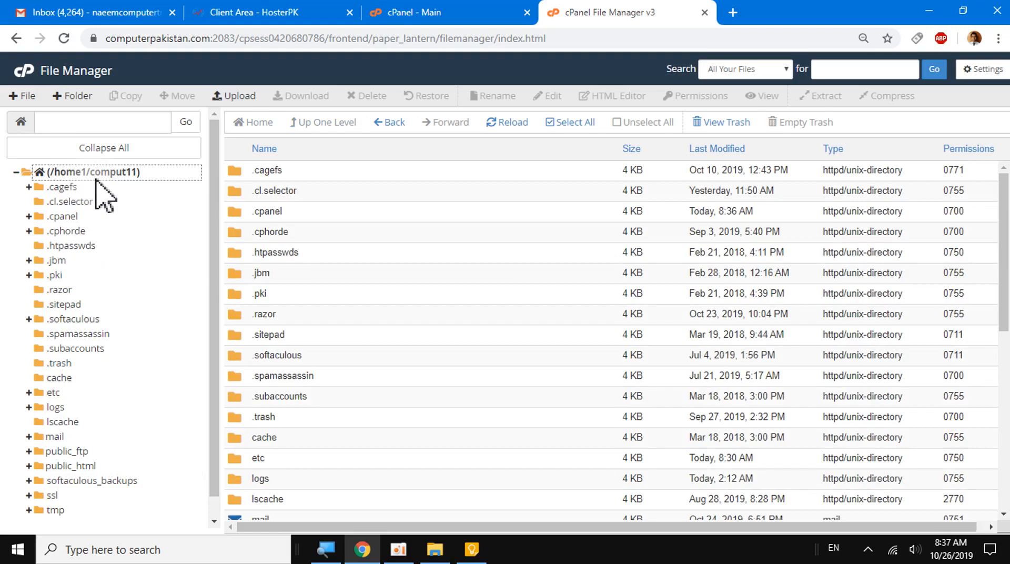
- Create a new folder named myfiles in the account's home directory
{"action": "left_click", "coordinate": [67, 96]}
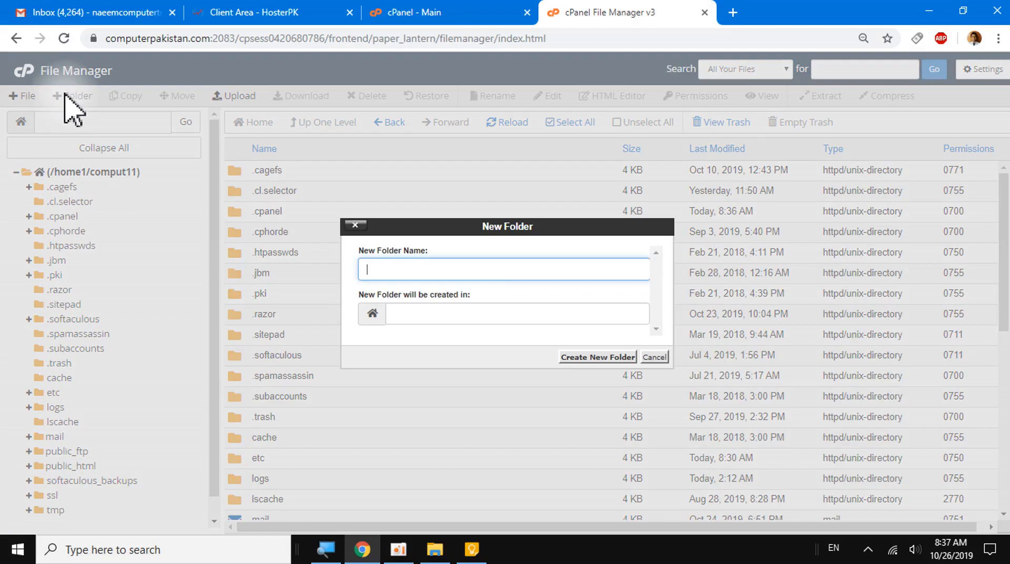
{"action": "type", "text": "File"}
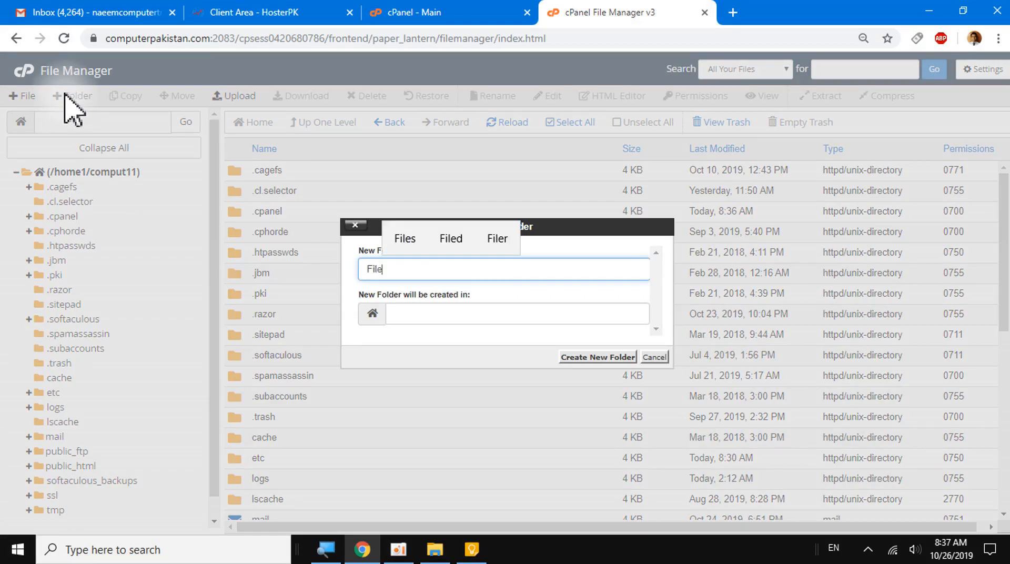
{"action": "type", "text": "Test"}
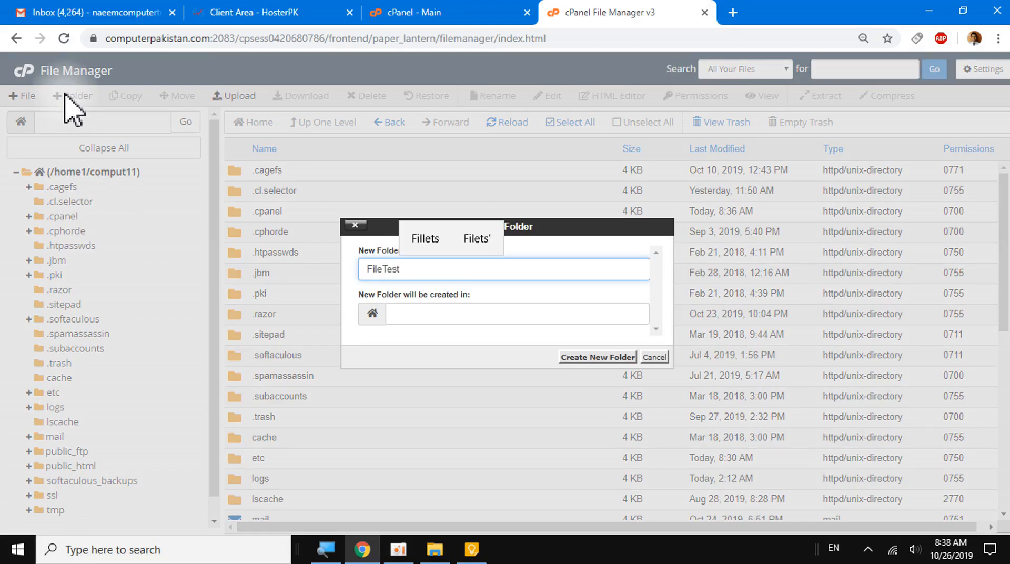
{"action": "key", "text": "BackSpace"}
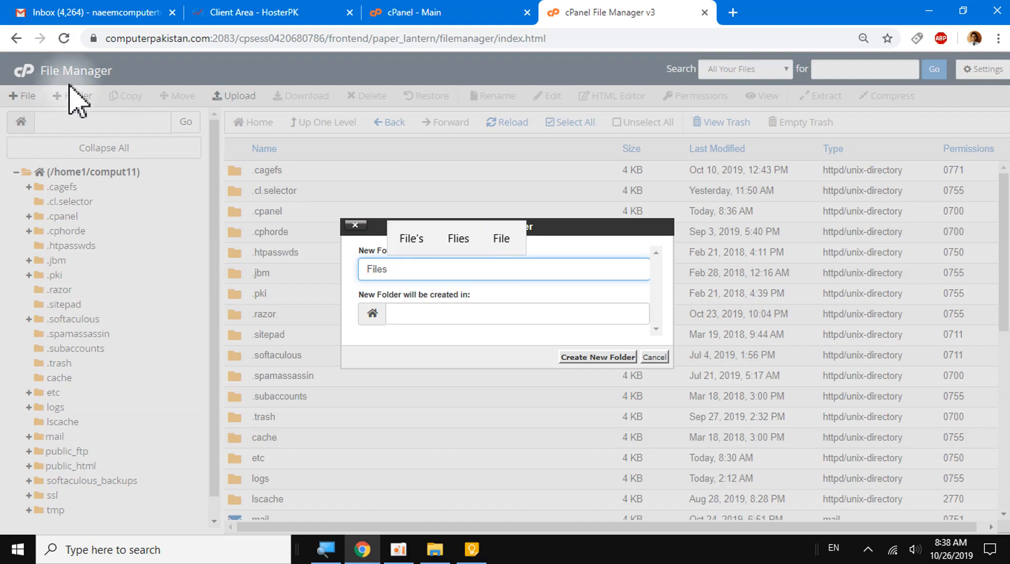
{"action": "left_click", "coordinate": [365, 269]}
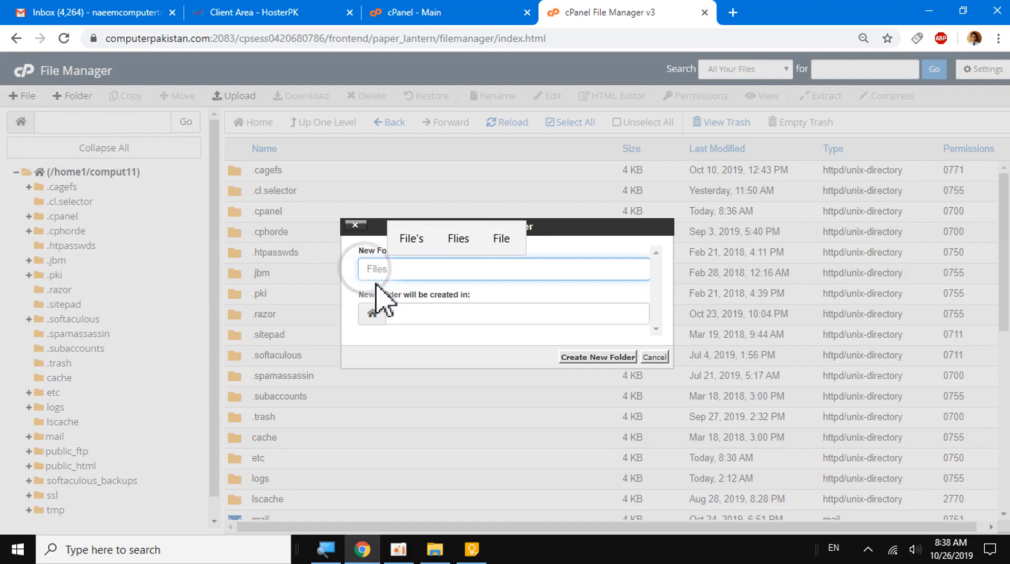
{"action": "type", "text": "My"}
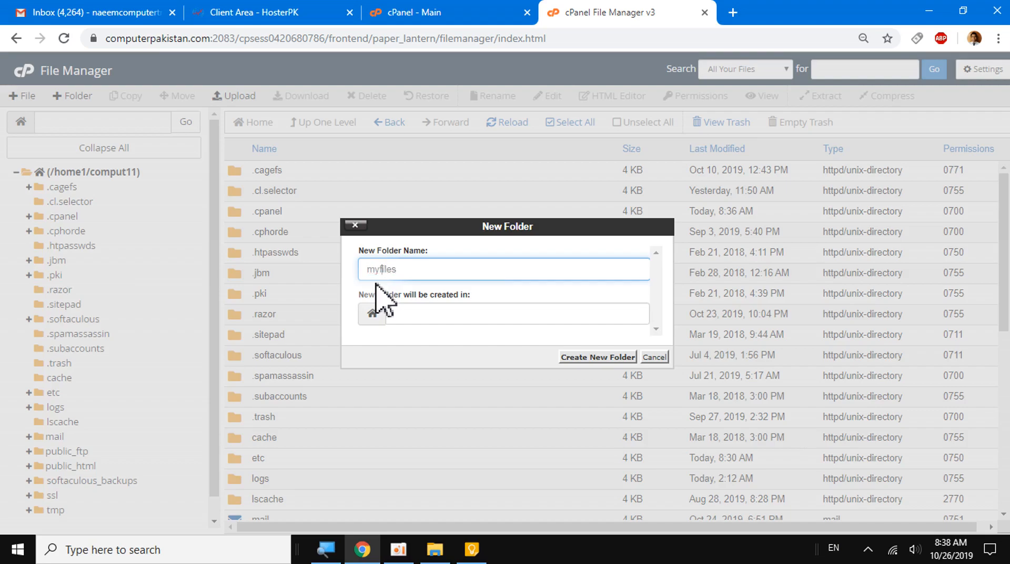
{"action": "left_click", "coordinate": [577, 358]}
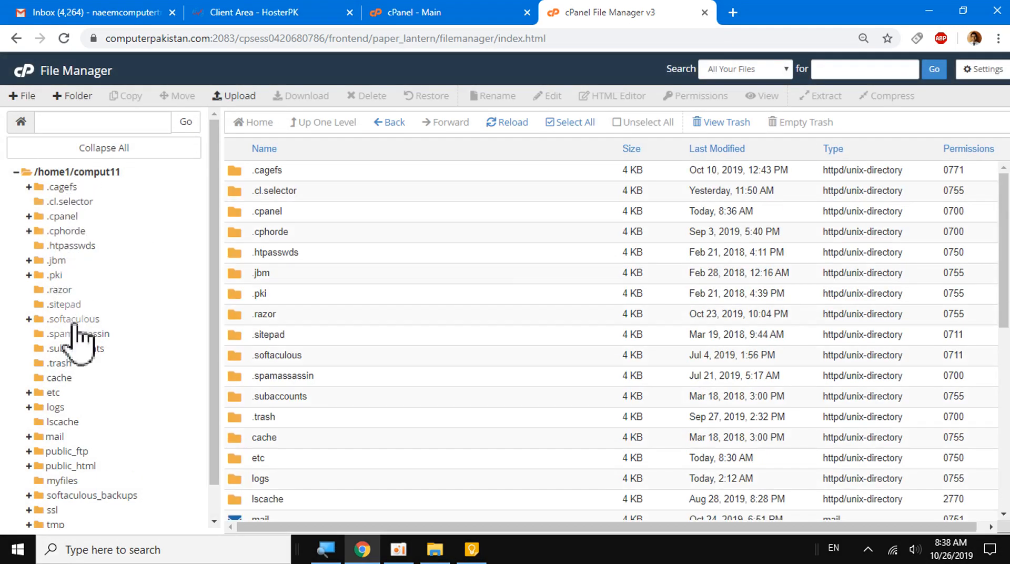
- Open the myfiles folder, then collapse and re-expand the home directory in the folder tree
{"action": "left_click", "coordinate": [69, 481]}
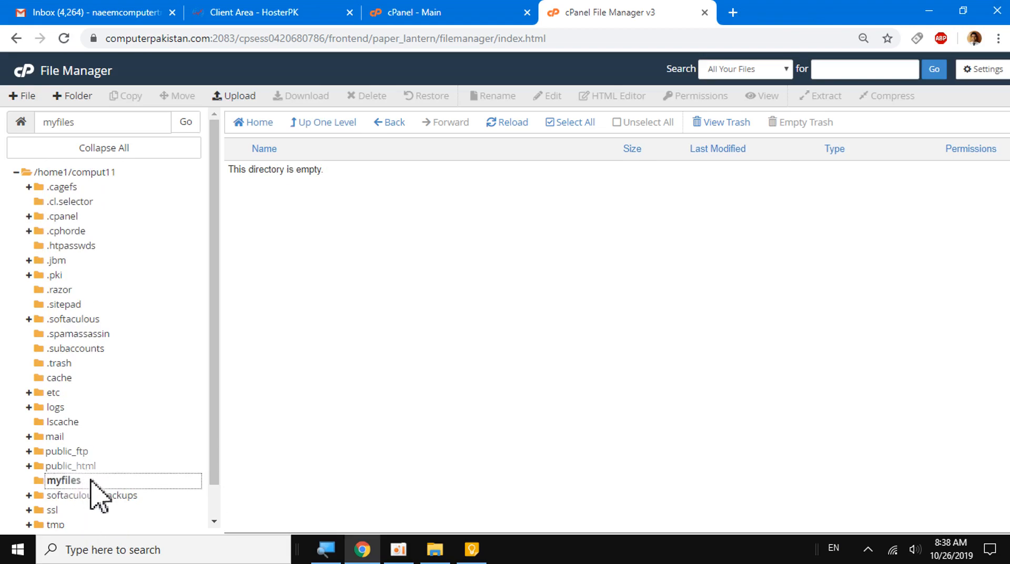
{"action": "scroll", "coordinate": [58, 463], "scroll_direction": "down", "scroll_amount": 1}
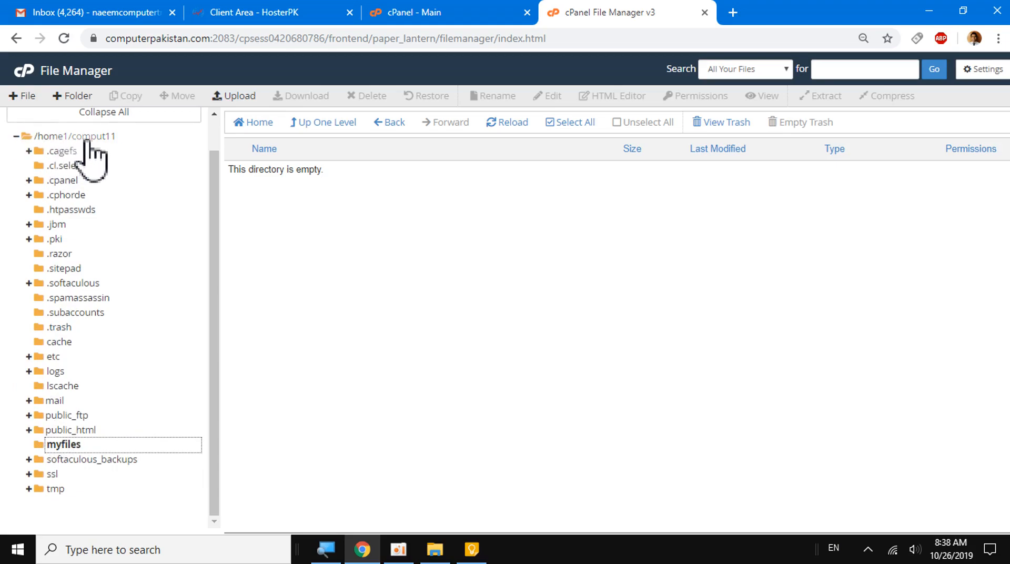
{"action": "left_click", "coordinate": [17, 138]}
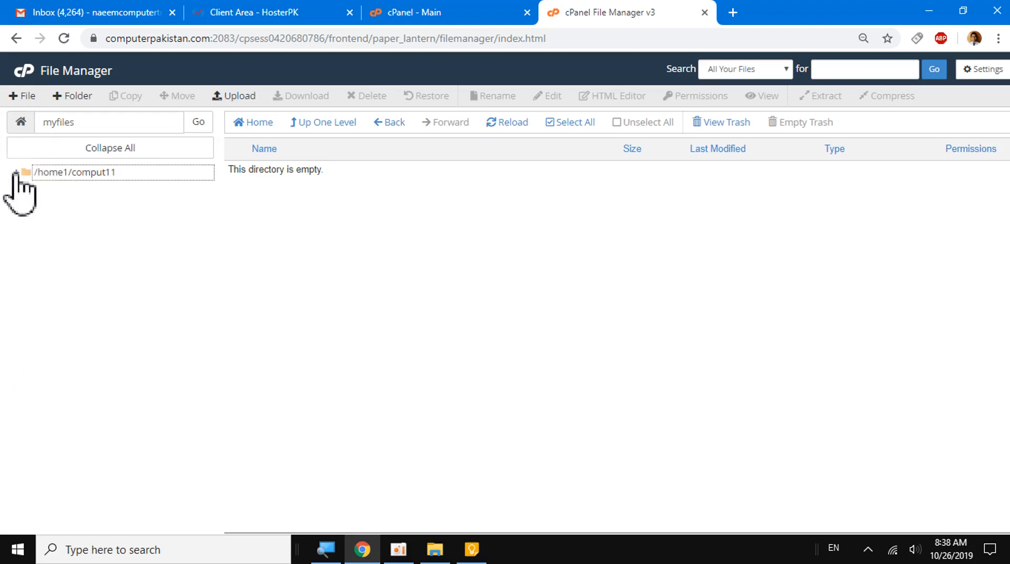
{"action": "left_click", "coordinate": [16, 173]}
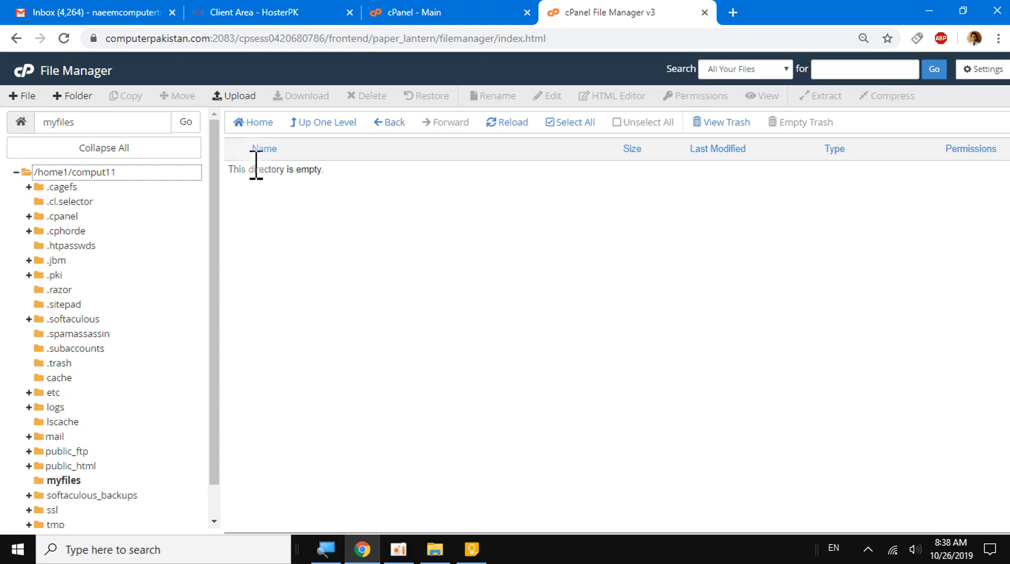
- Open the file upload page for the myfiles folder and bring up the local file chooser
{"action": "left_click", "coordinate": [238, 98]}
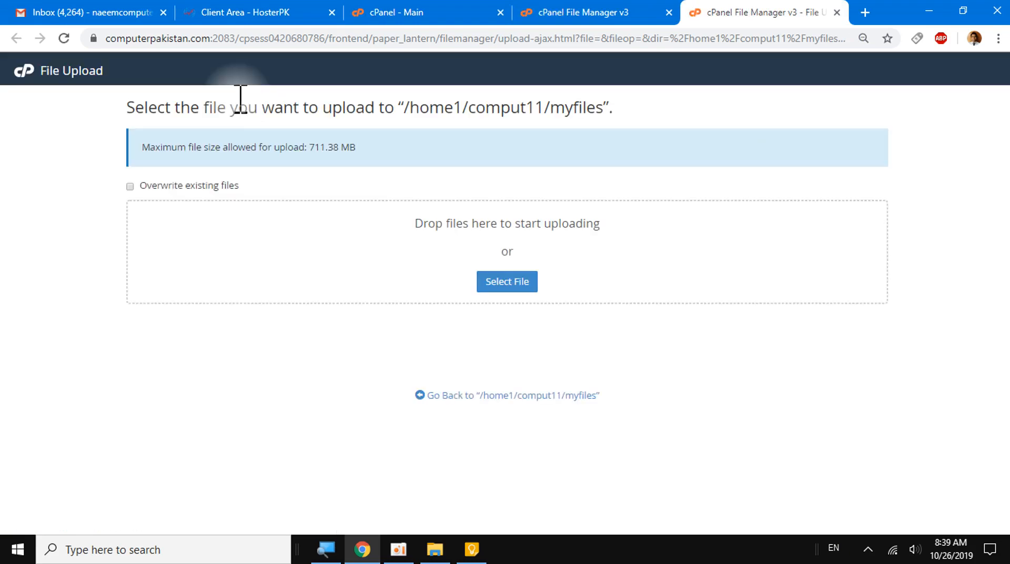
{"action": "left_click", "coordinate": [527, 278]}
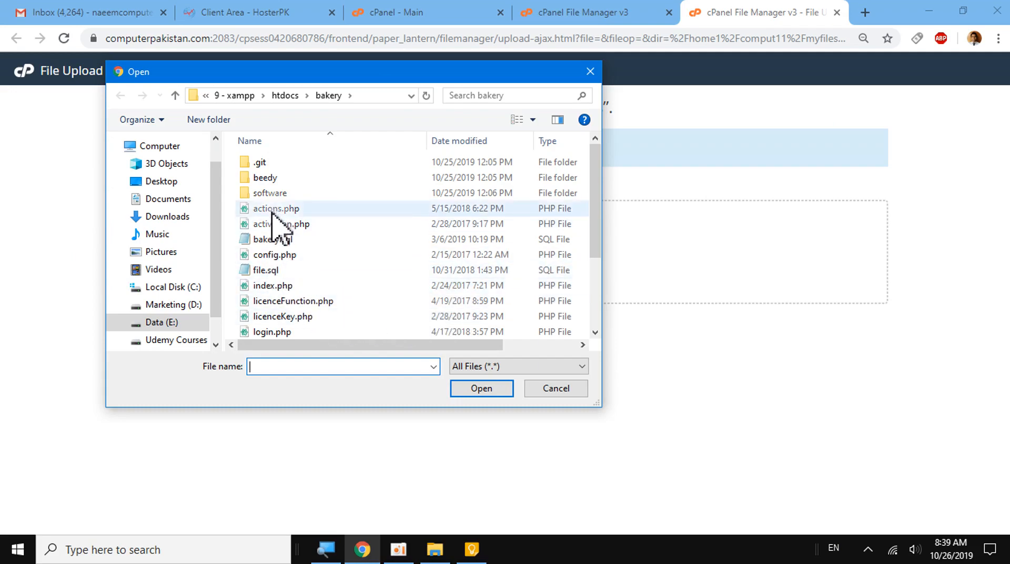
{"action": "left_click", "coordinate": [169, 252]}
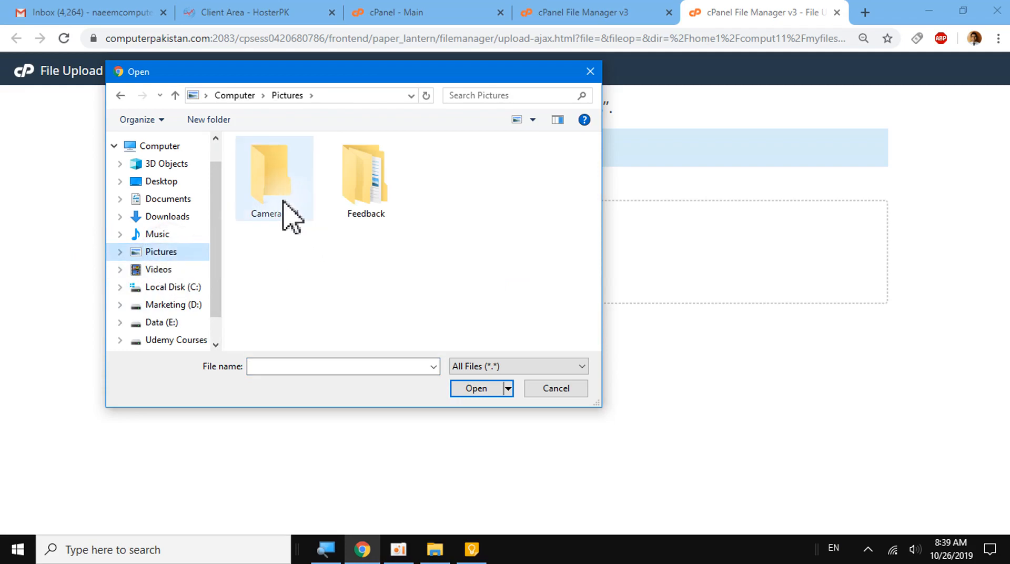
{"action": "left_click", "coordinate": [171, 199]}
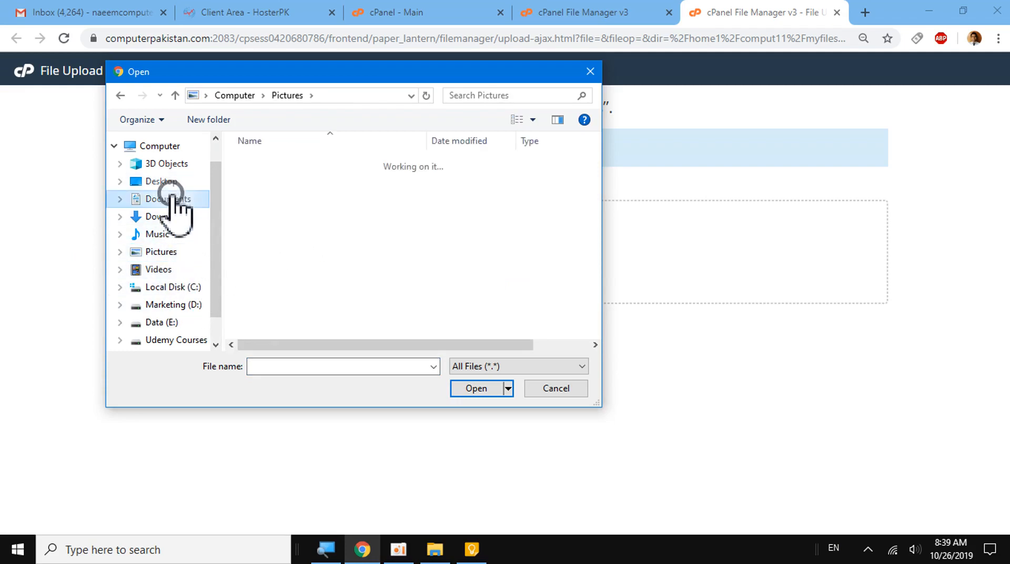
{"action": "left_click", "coordinate": [167, 217]}
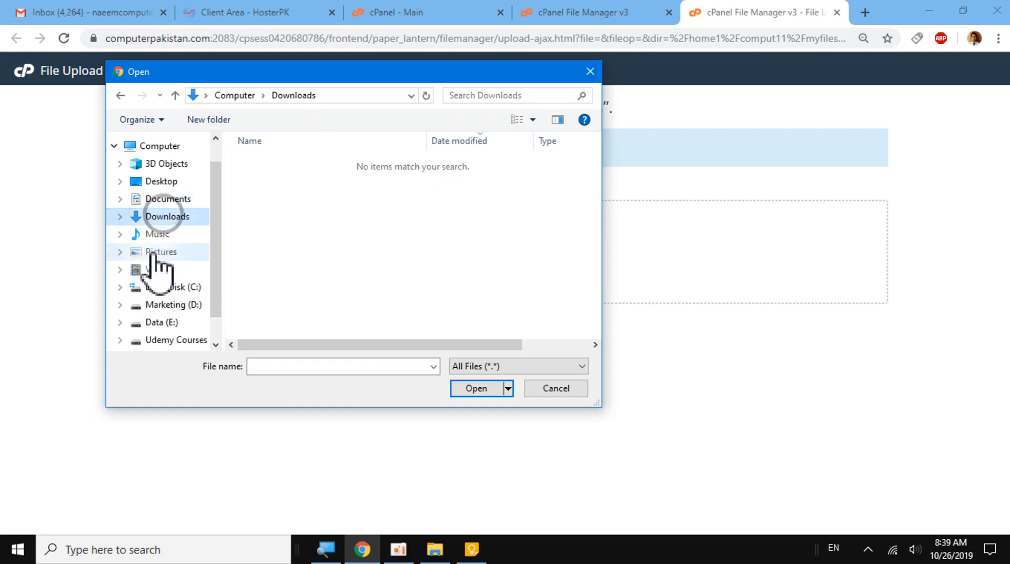
{"action": "left_click", "coordinate": [120, 95]}
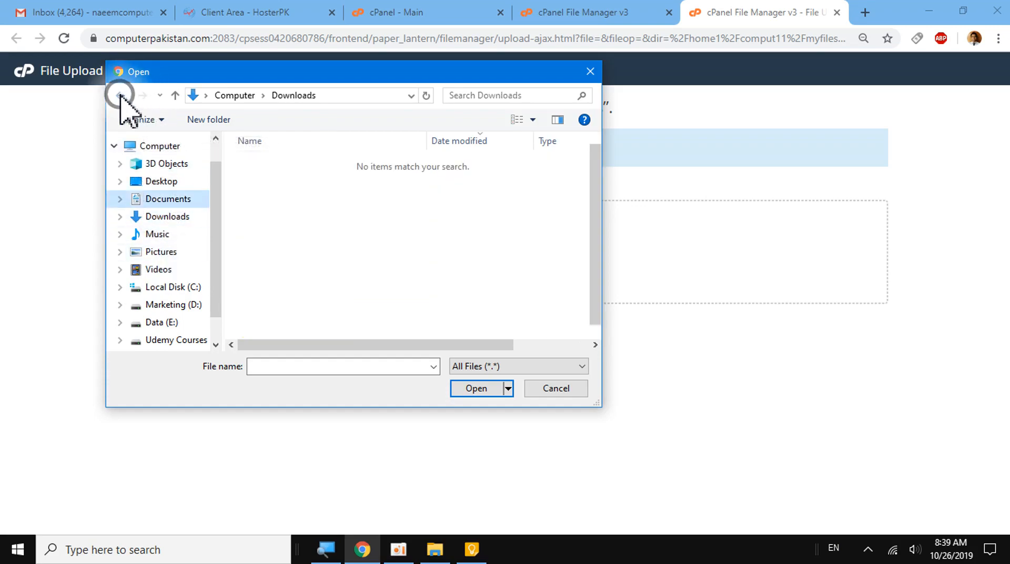
{"action": "left_click", "coordinate": [120, 94]}
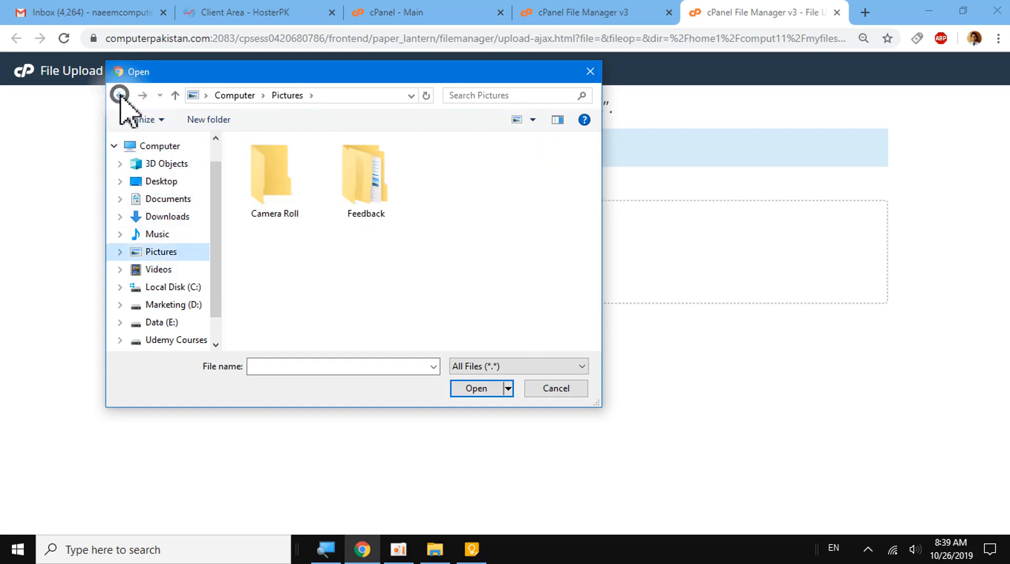
{"action": "left_click", "coordinate": [120, 95]}
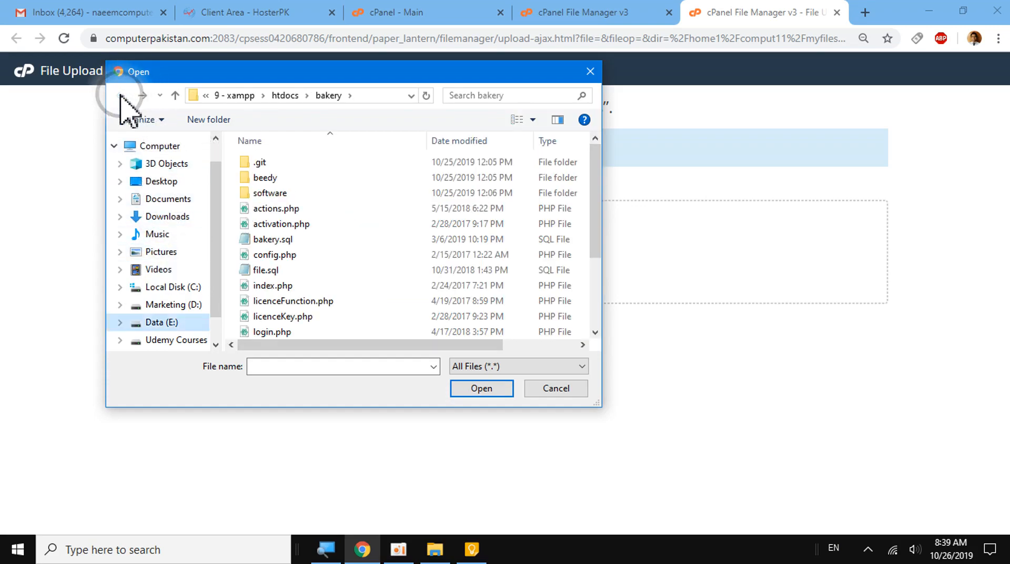
- Upload bakery.sql and config.php from the local bakery folder to myfiles
{"action": "left_click", "coordinate": [269, 209]}
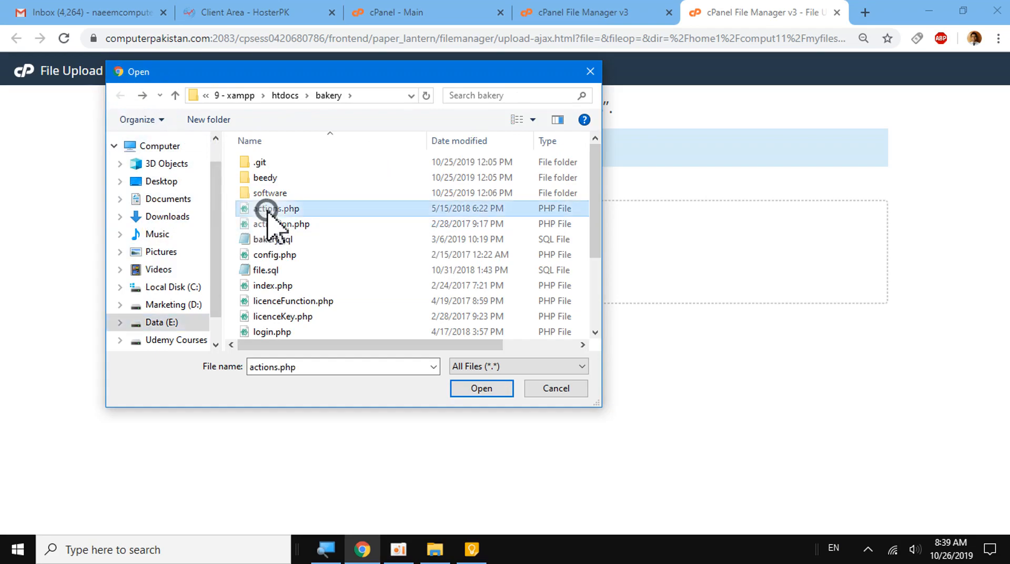
{"action": "left_click", "coordinate": [261, 240]}
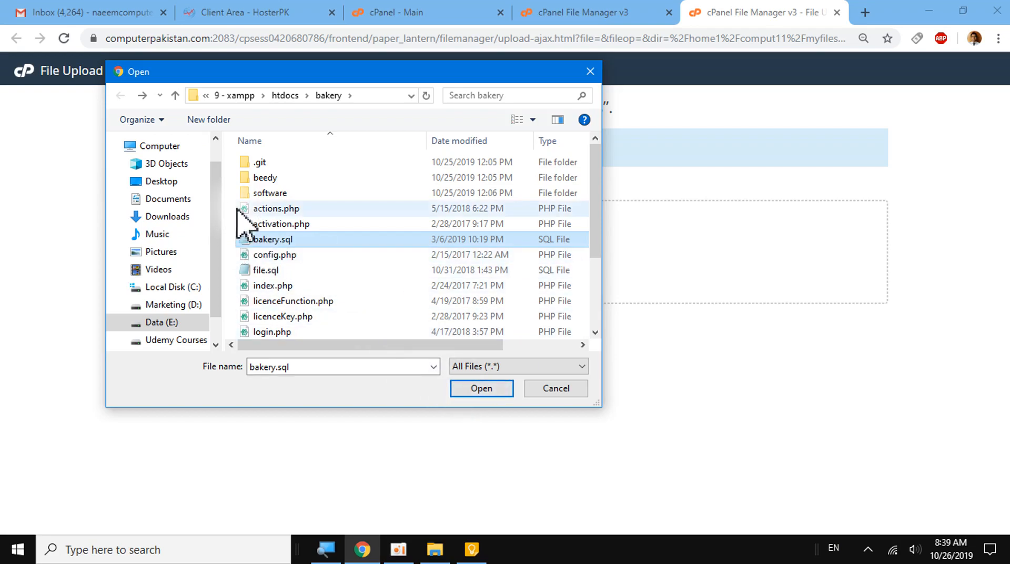
{"action": "left_click", "coordinate": [495, 389]}
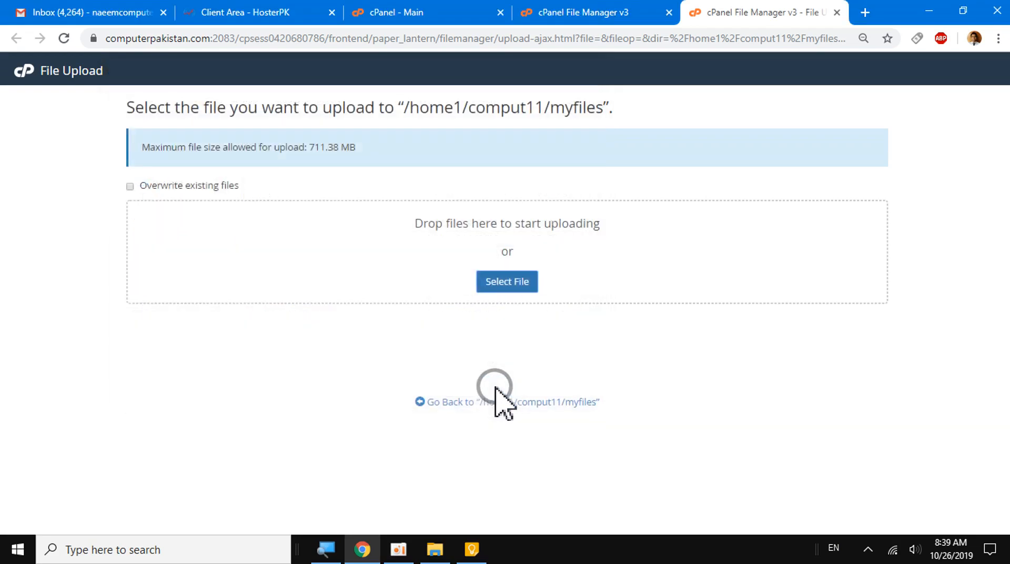
{"action": "left_click", "coordinate": [513, 282]}
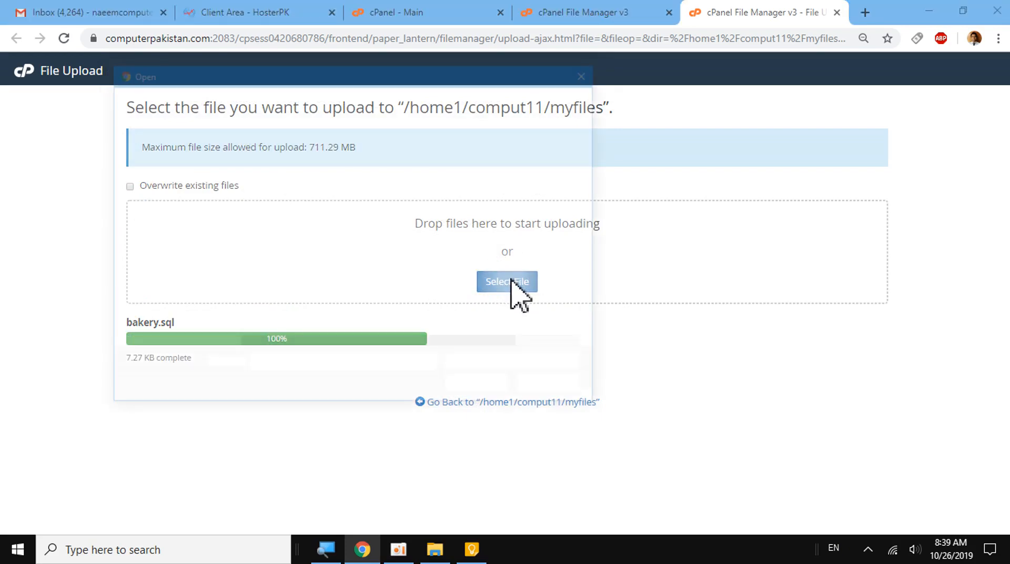
{"action": "left_click", "coordinate": [276, 255]}
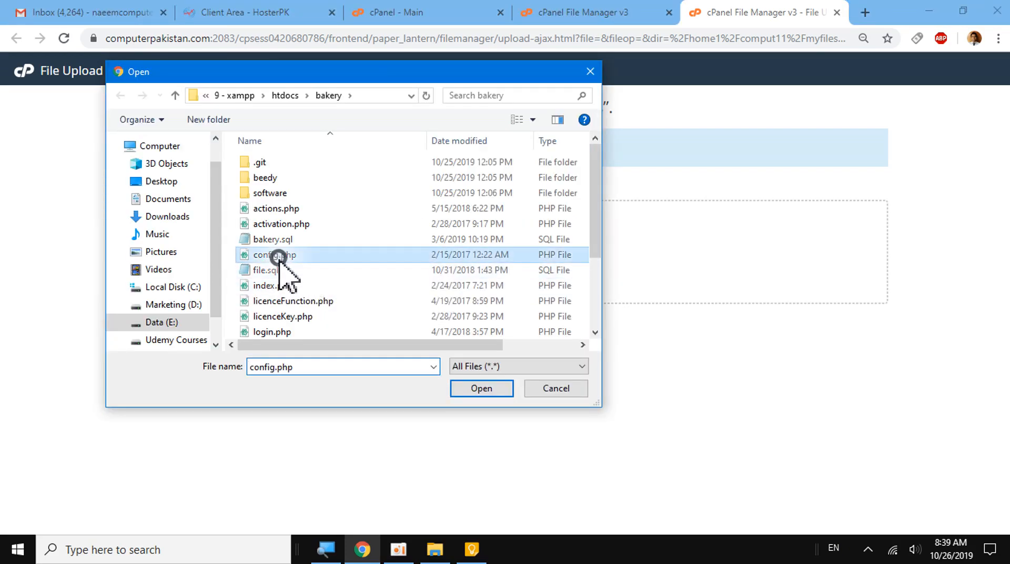
{"action": "left_click", "coordinate": [481, 389]}
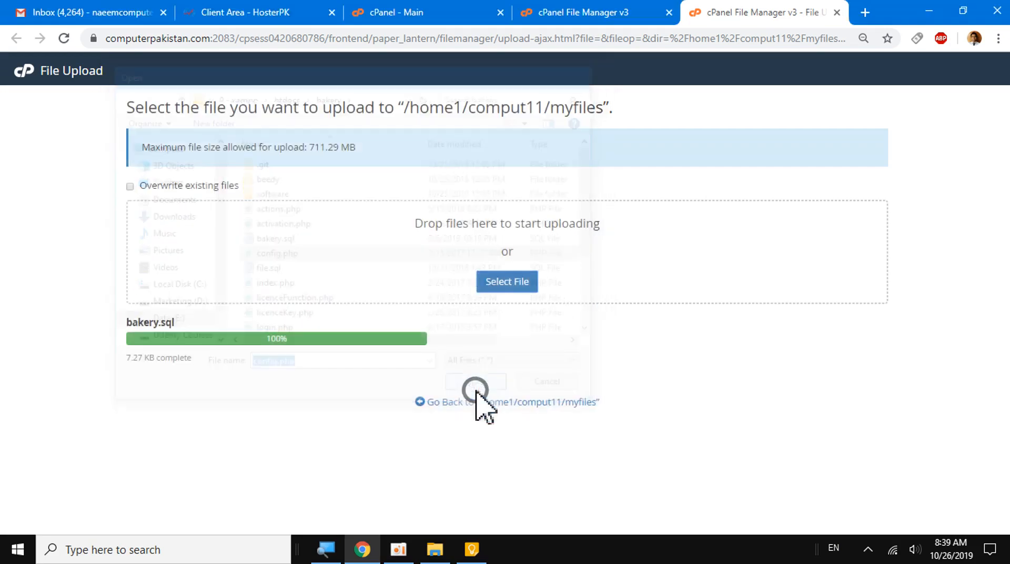
- Upload the JavaScript file new.js from the local bakery folder to myfiles
{"action": "left_click", "coordinate": [502, 289]}
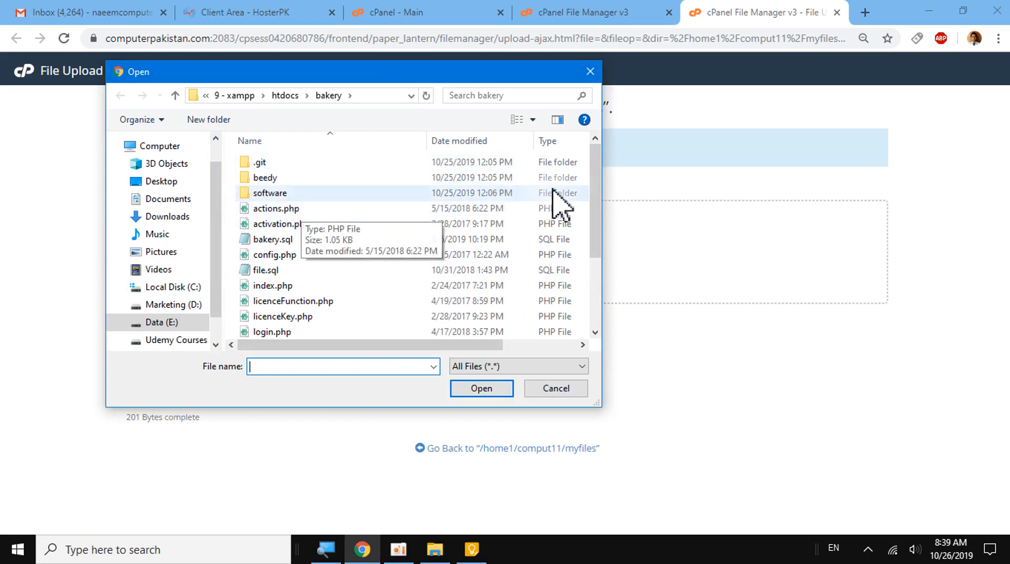
{"action": "left_click_drag", "start_coordinate": [595, 174], "coordinate": [603, 281]}
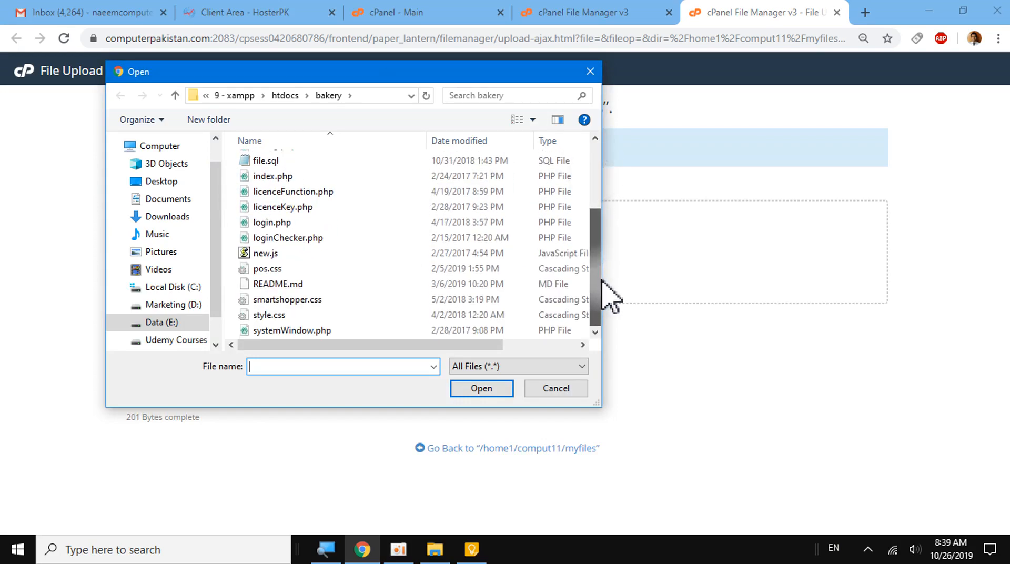
{"action": "left_click", "coordinate": [259, 254]}
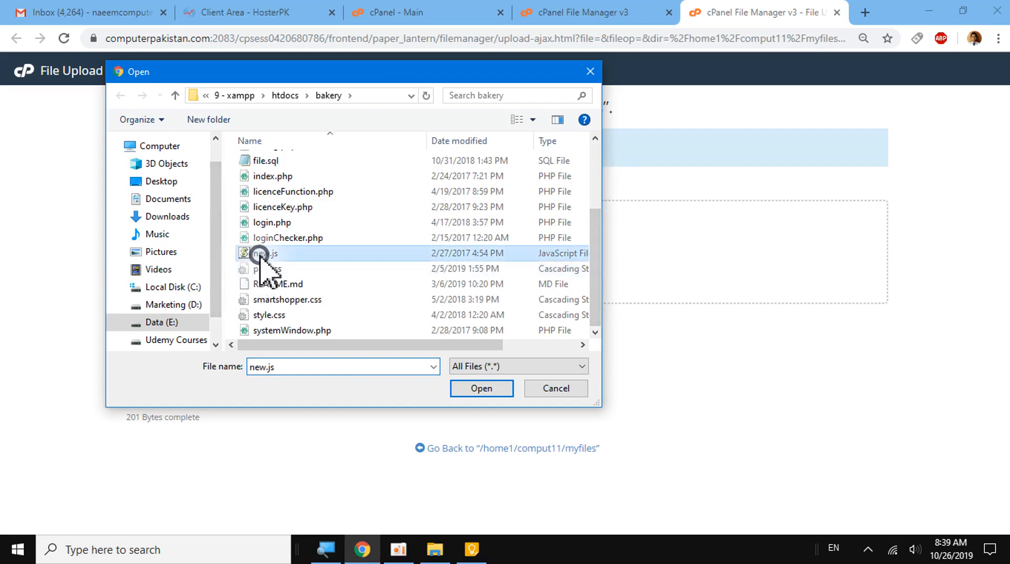
{"action": "left_click", "coordinate": [481, 388]}
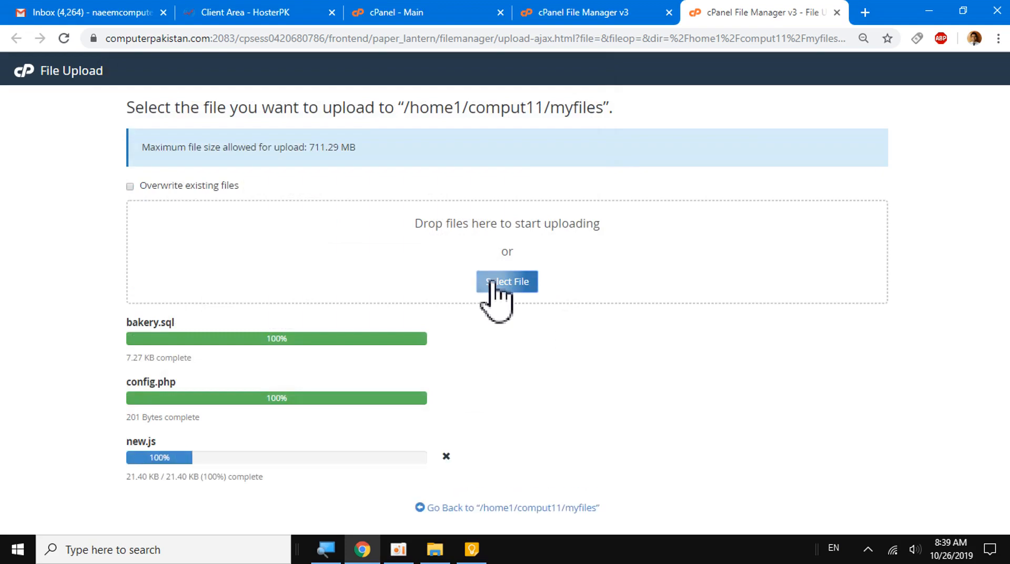
- Upload thumbs-up.jpg to myfiles from the images folder inside the bakery project's software folder
{"action": "left_click", "coordinate": [491, 284]}
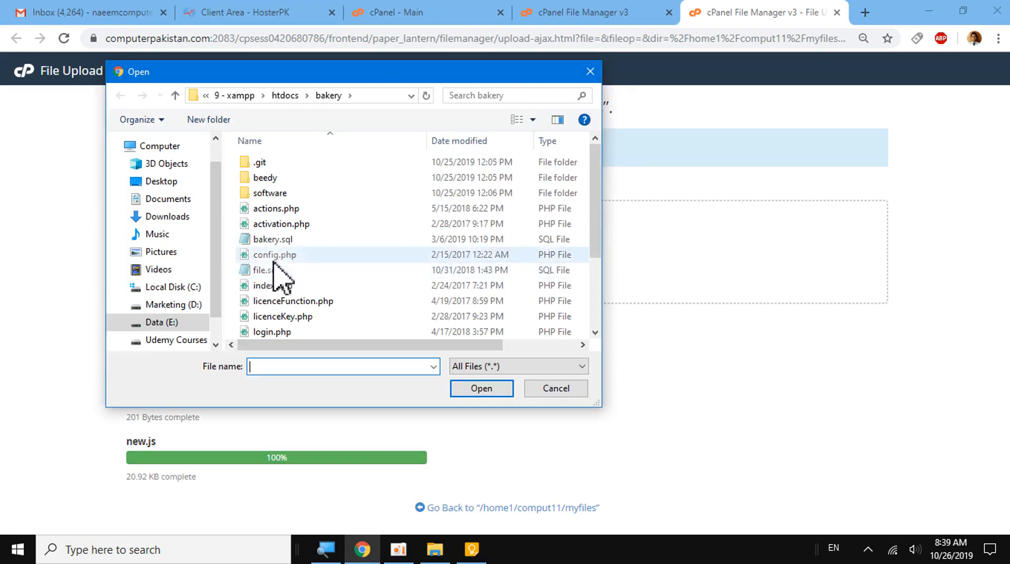
{"action": "mouse_move", "coordinate": [593, 177]}
{"action": "left_mouse_down"}
{"action": "mouse_move", "coordinate": [610, 295]}
{"action": "mouse_move", "coordinate": [598, 180]}
{"action": "left_mouse_up"}
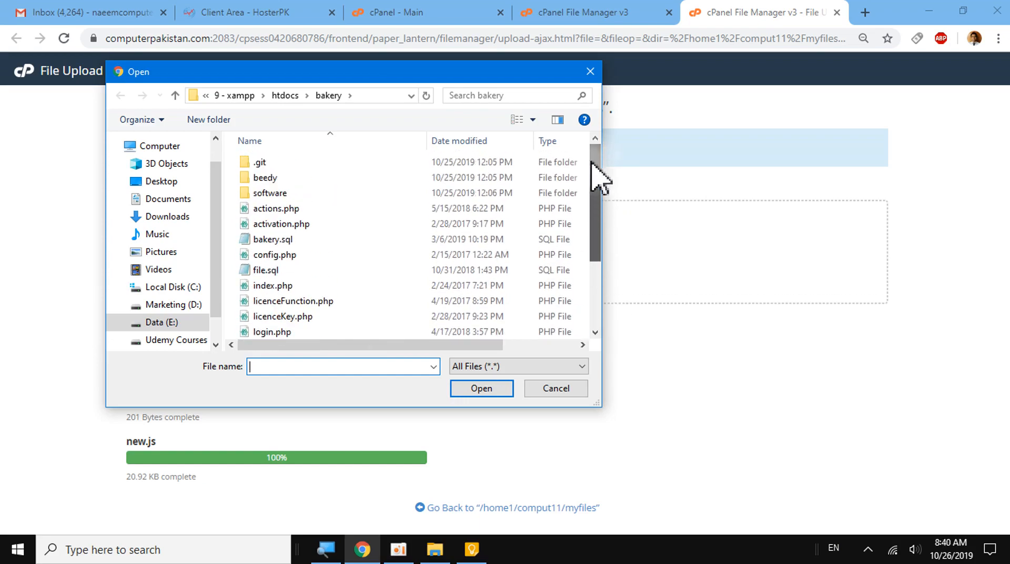
{"action": "left_click", "coordinate": [273, 193]}
{"action": "double_click", "coordinate": [273, 194]}
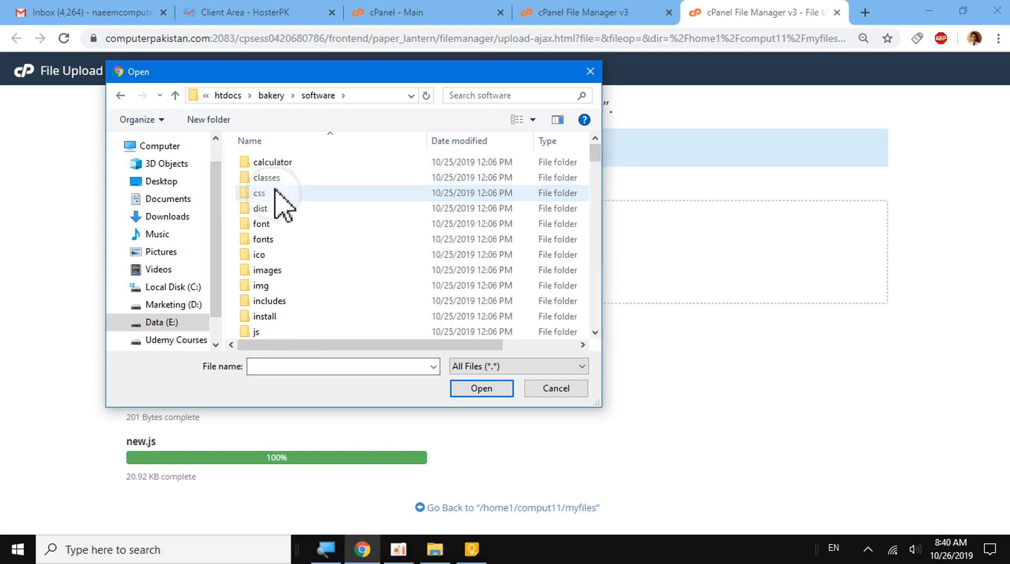
{"action": "left_click", "coordinate": [271, 270]}
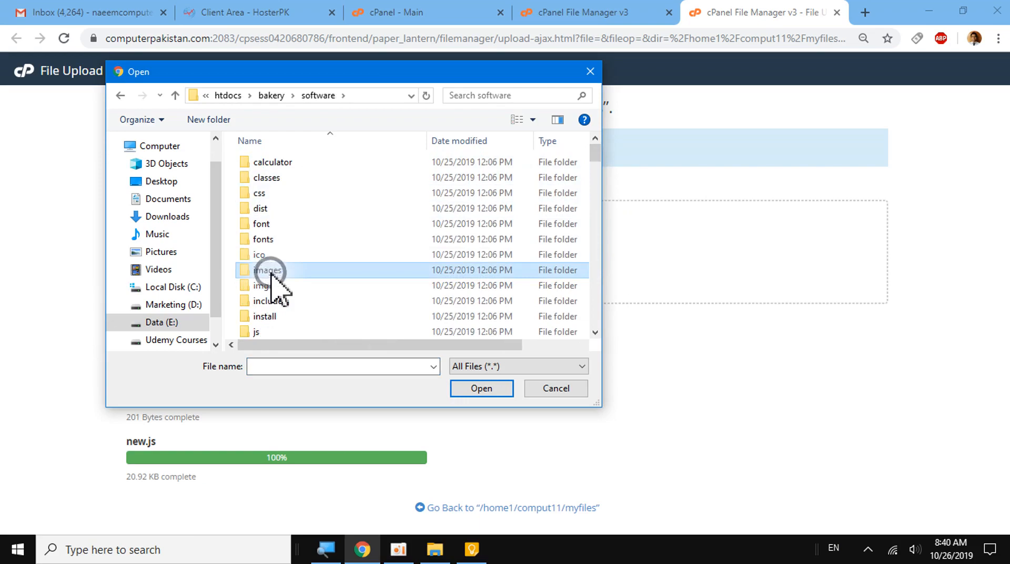
{"action": "double_click", "coordinate": [270, 270]}
{"action": "left_click", "coordinate": [373, 269]}
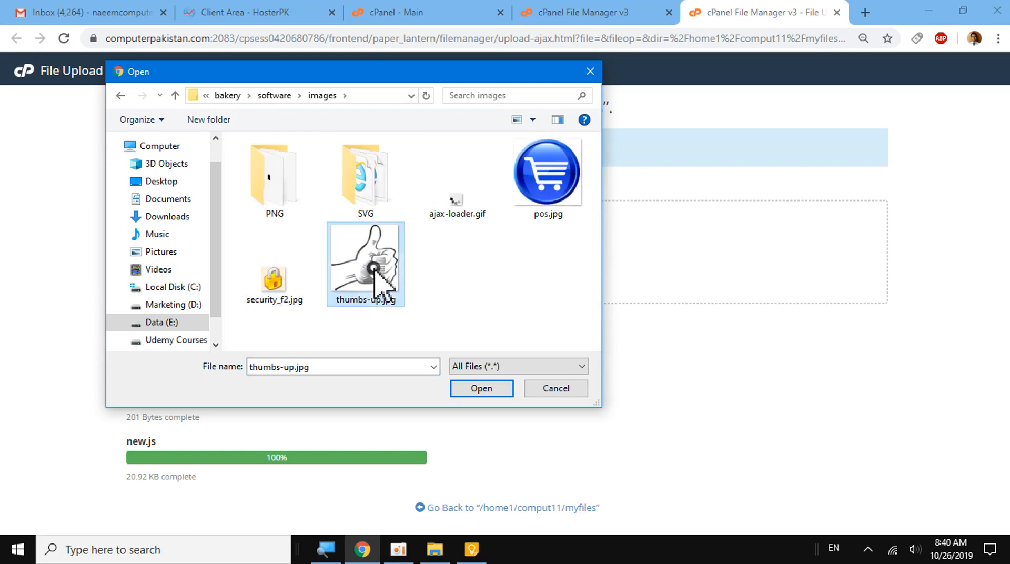
{"action": "left_click", "coordinate": [481, 390]}
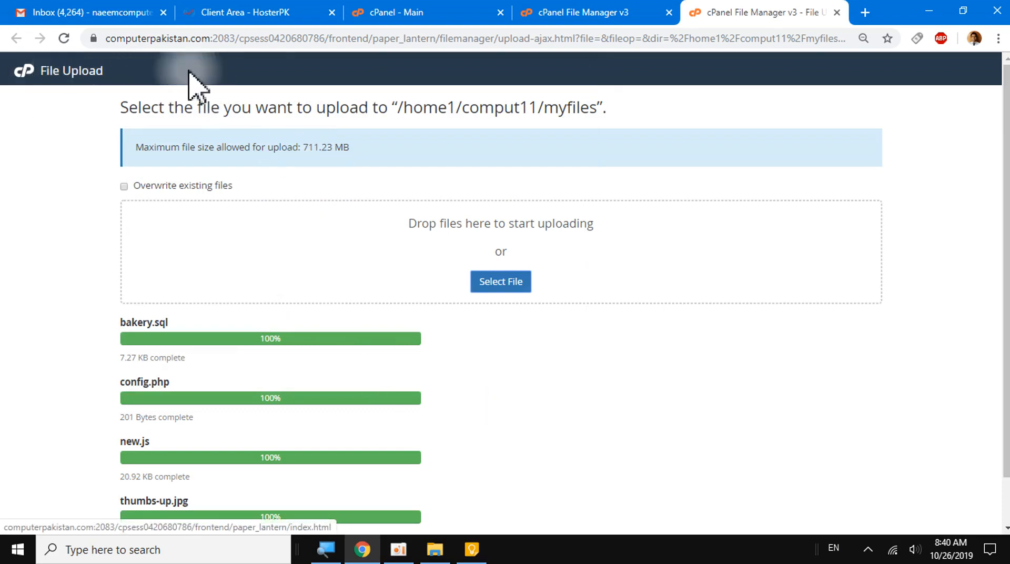
- Return to the File Manager, reload the myfiles listing, and view the uploaded thumbs-up.jpg image before closing it
{"action": "left_click", "coordinate": [552, 16]}
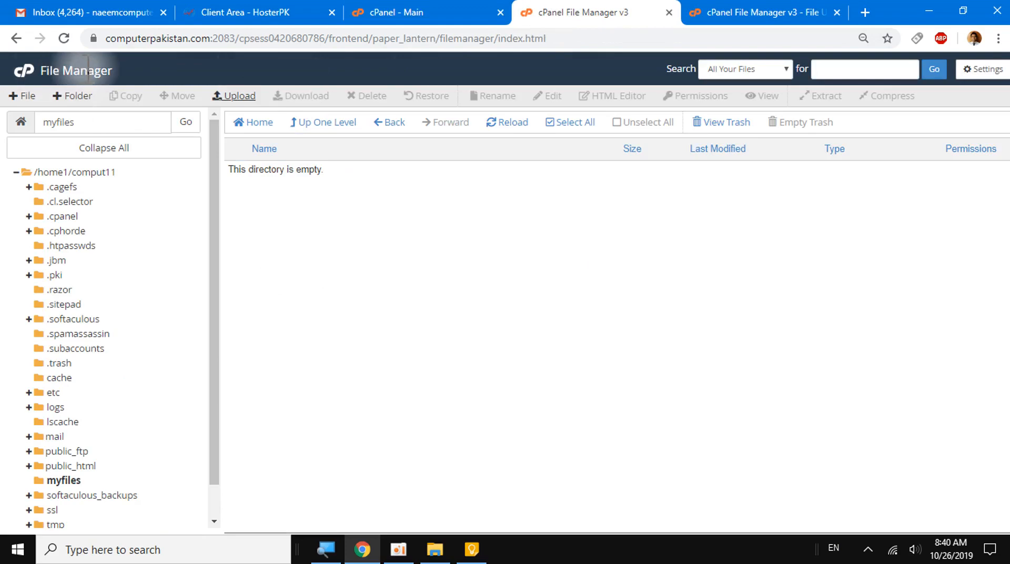
{"action": "left_click", "coordinate": [517, 123]}
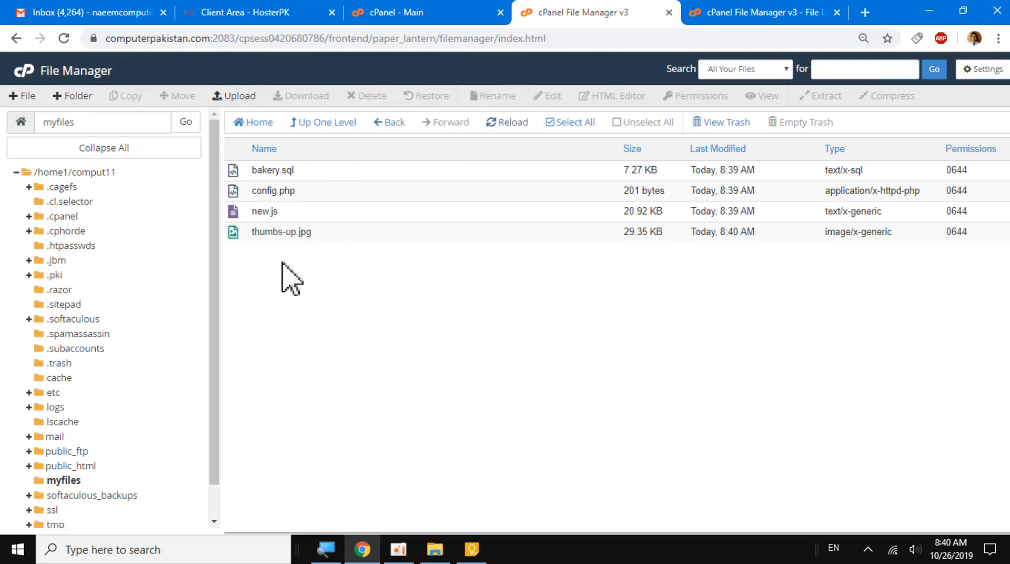
{"action": "left_click", "coordinate": [237, 234]}
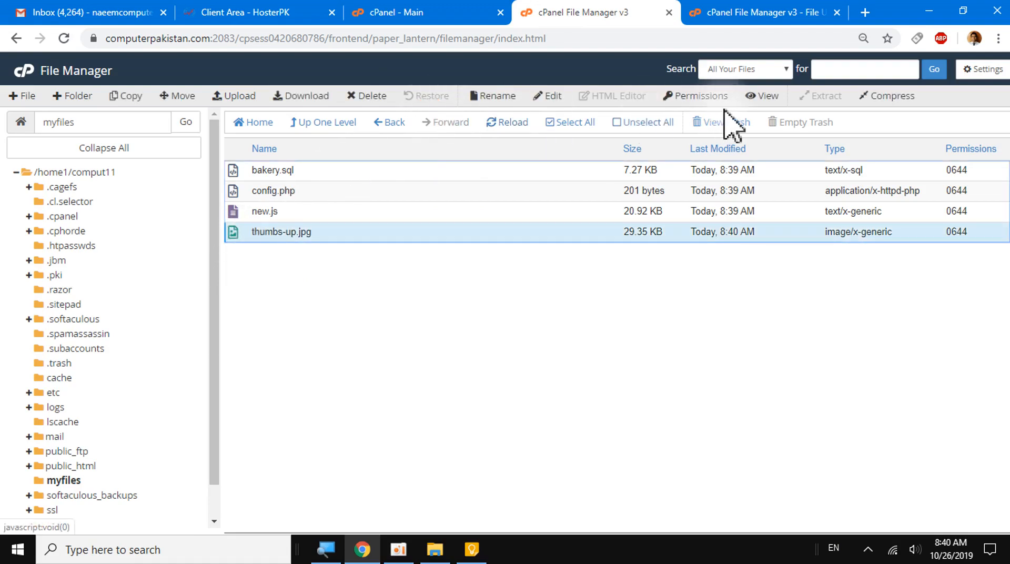
{"action": "left_click", "coordinate": [768, 96]}
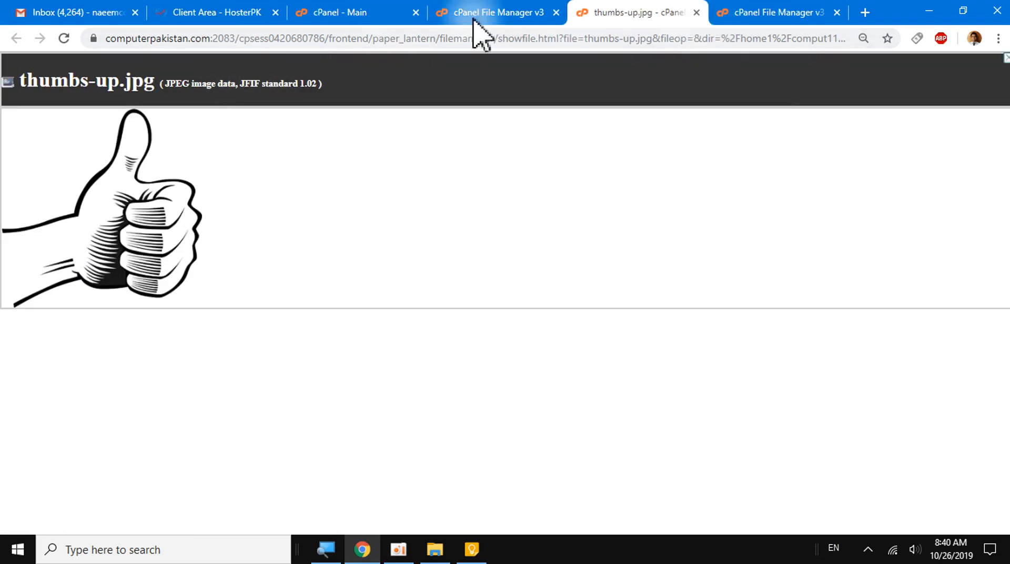
{"action": "left_click", "coordinate": [694, 14]}
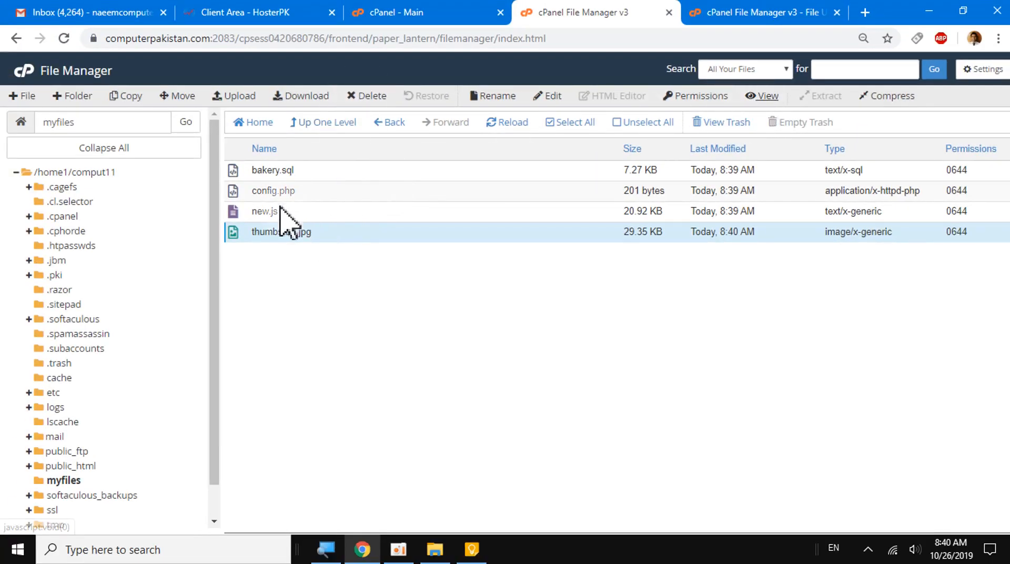
- Delete new.js from the myfiles folder by moving it to the trash
{"action": "left_click", "coordinate": [244, 210]}
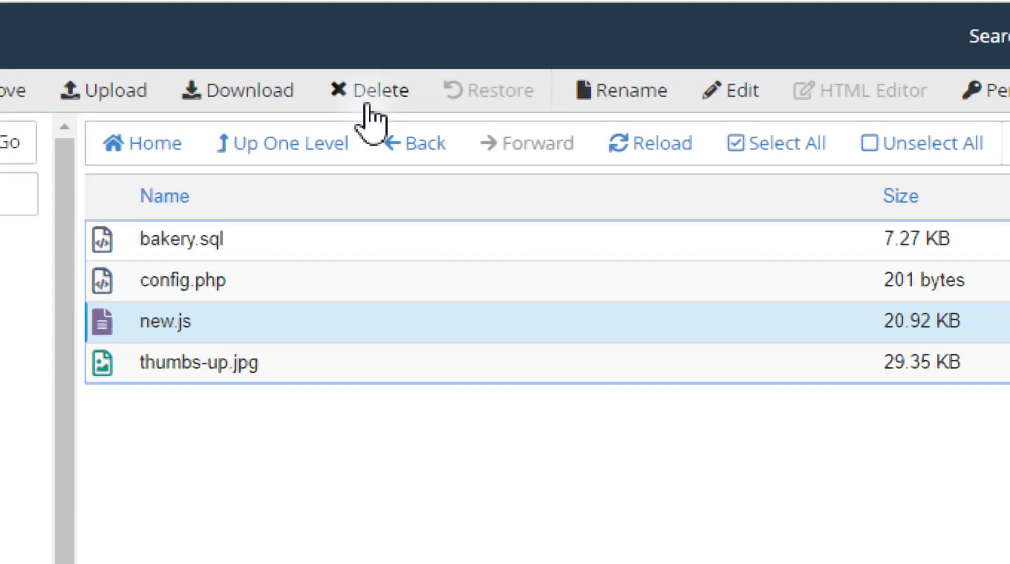
{"action": "left_click", "coordinate": [368, 108]}
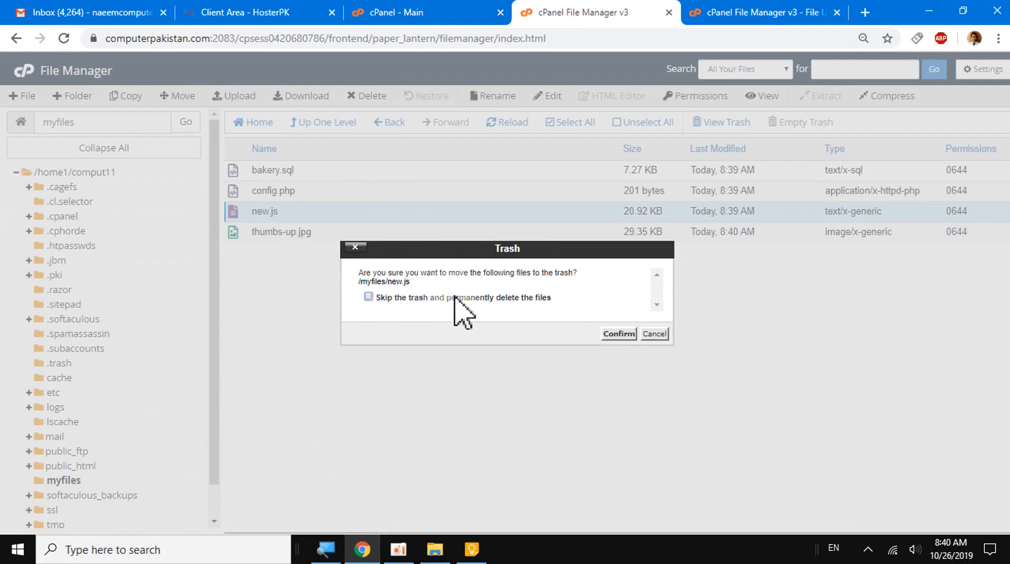
{"action": "left_click", "coordinate": [612, 333]}
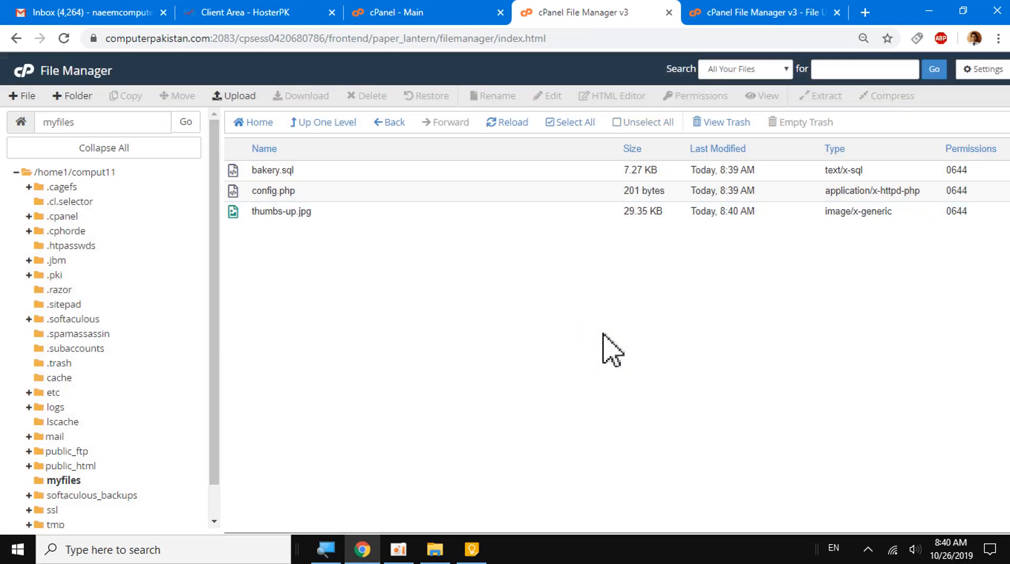
- Restore new.js from the trash to its original location and reopen the myfiles folder
{"action": "left_click", "coordinate": [739, 124]}
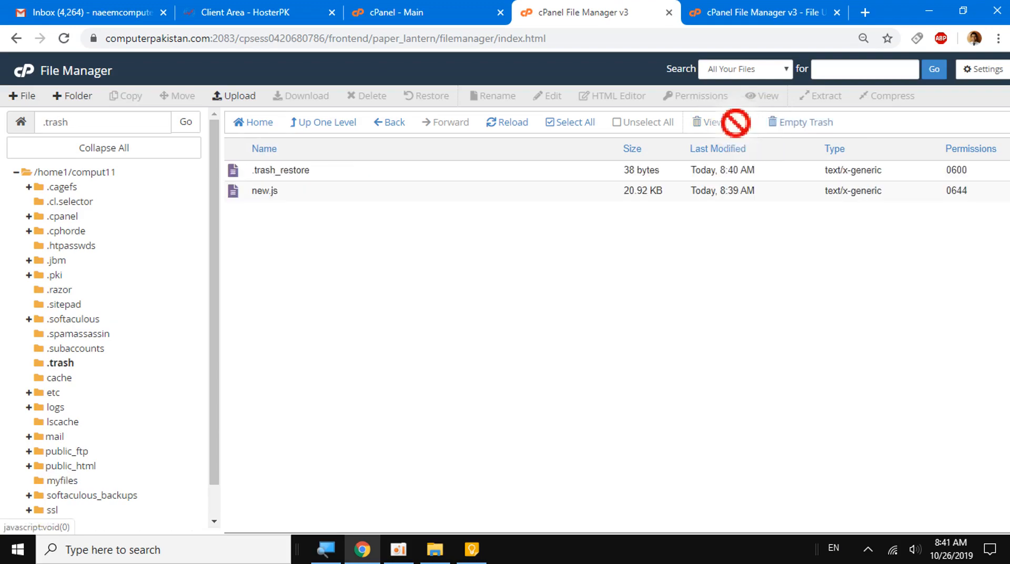
{"action": "left_click", "coordinate": [257, 191]}
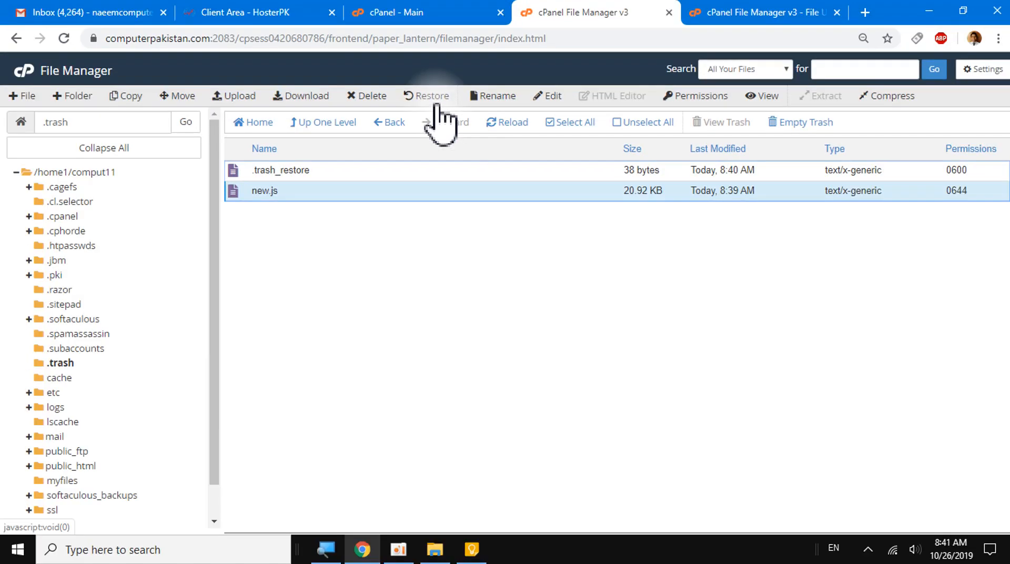
{"action": "left_click", "coordinate": [428, 97]}
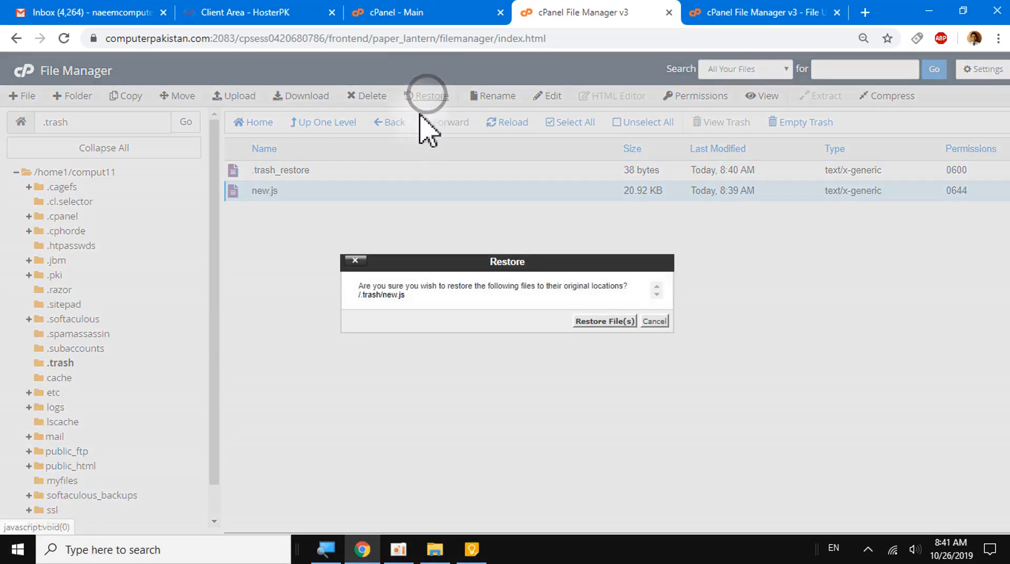
{"action": "left_click", "coordinate": [604, 321]}
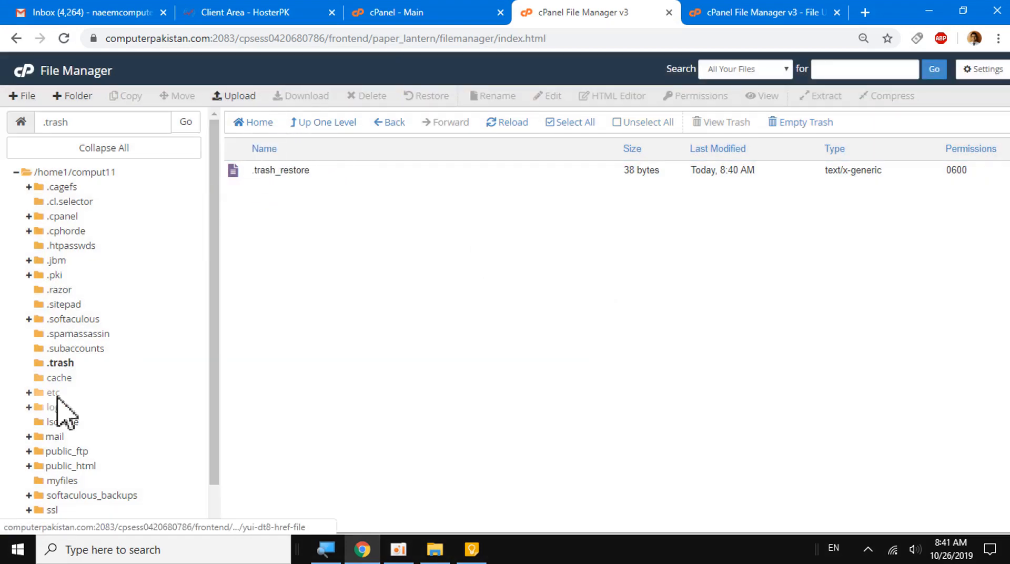
{"action": "left_click", "coordinate": [62, 480]}
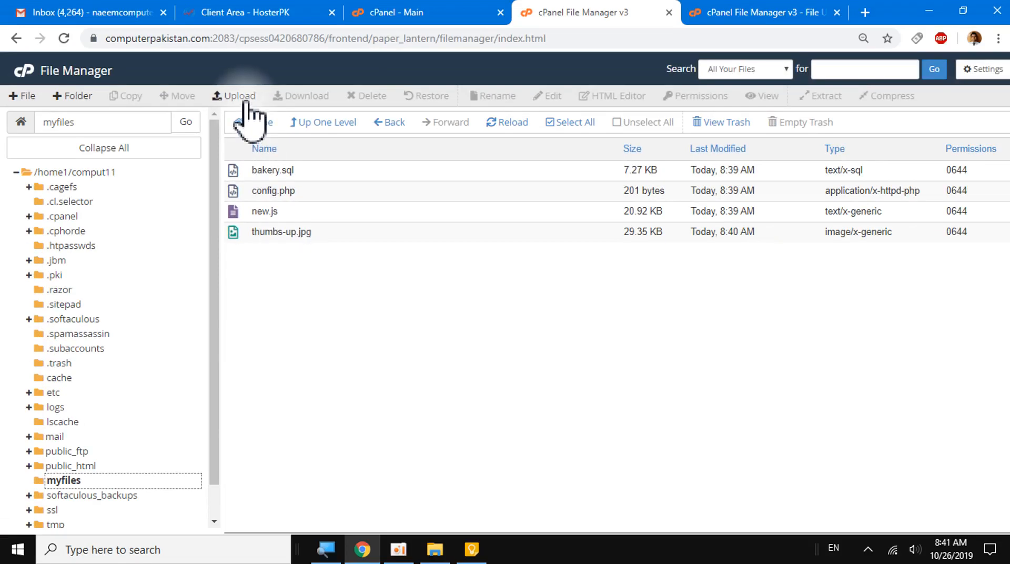
- Create a new file named myphp.php in the myfiles folder
{"action": "left_click", "coordinate": [26, 97]}
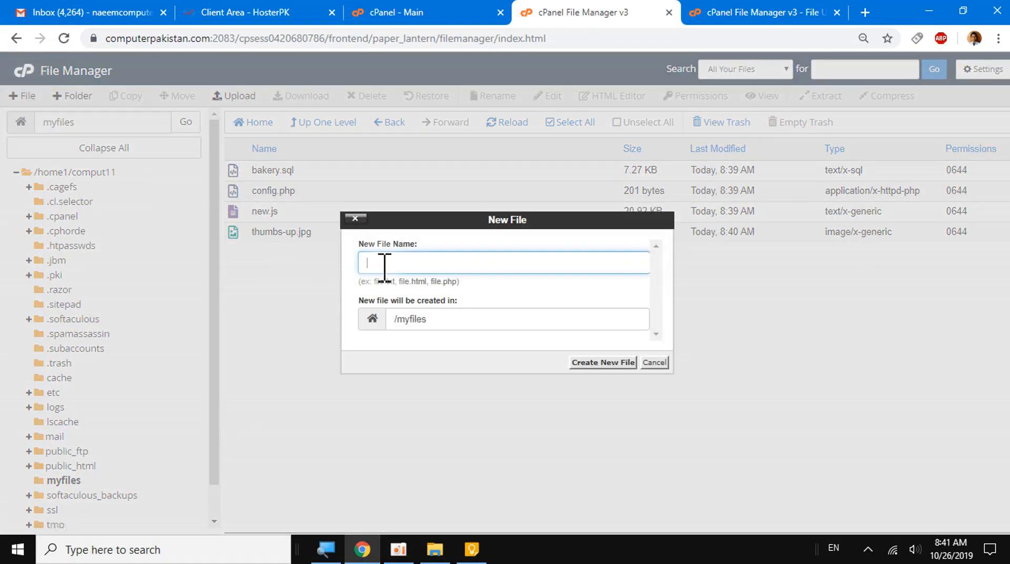
{"action": "type", "text": "myphp.php"}
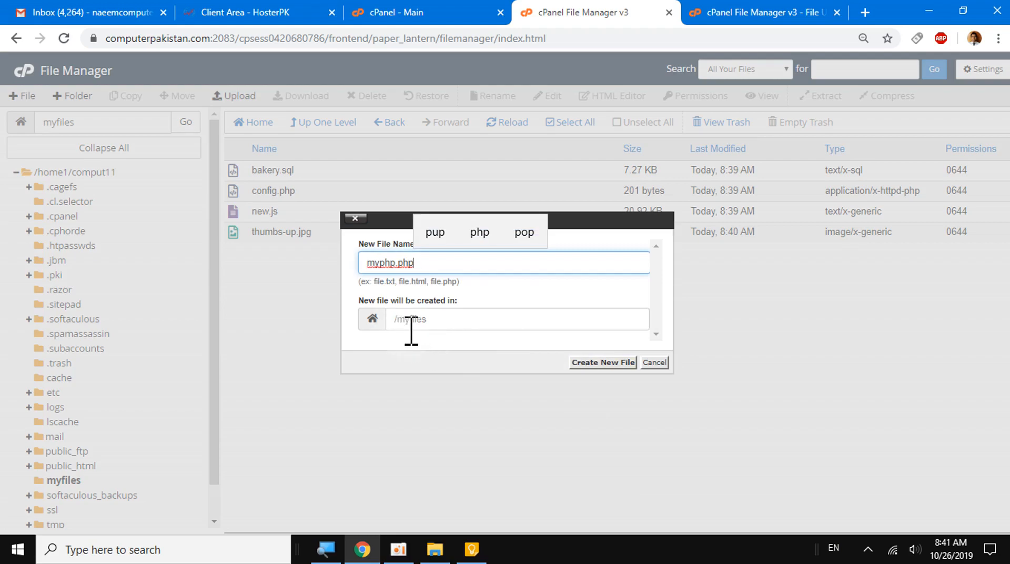
{"action": "left_click", "coordinate": [584, 363]}
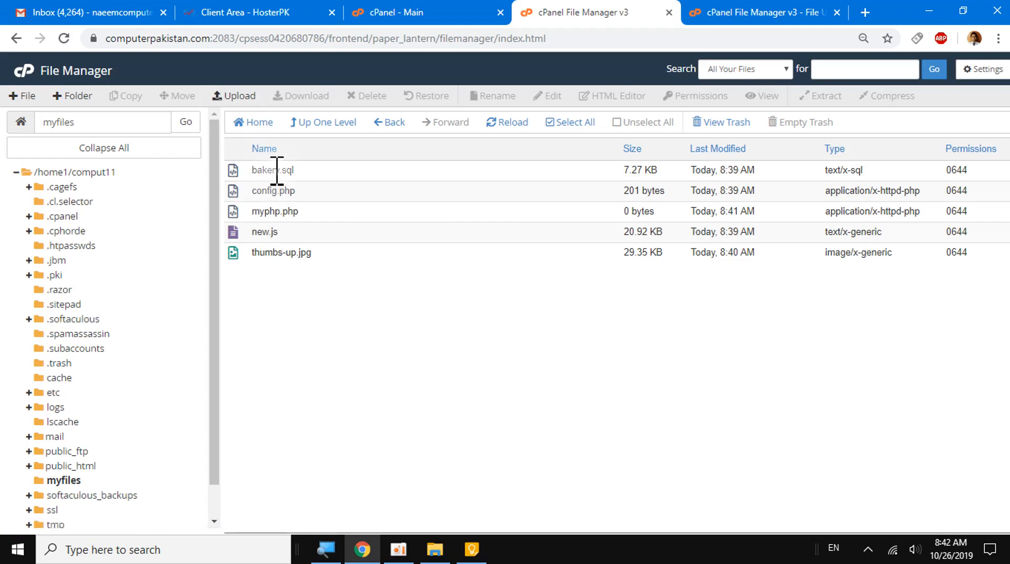
- Select only bakery.sql, config.php and thumbs-up.jpg in myfiles, and start but cancel moving them to the trash
{"action": "left_click", "coordinate": [235, 232]}
{"action": "left_click", "coordinate": [237, 214], "text": "ctrl"}
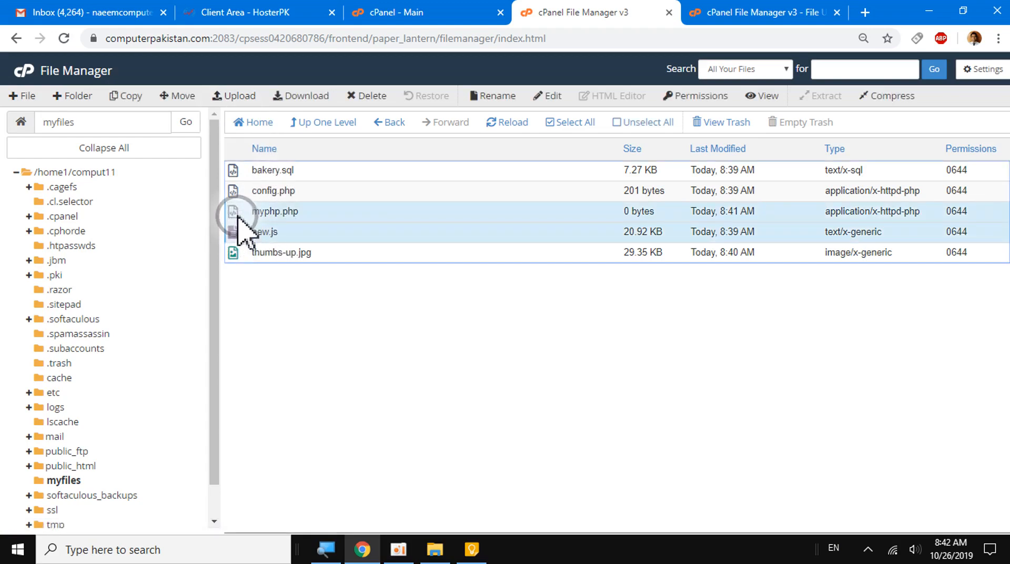
{"action": "left_click", "coordinate": [576, 124]}
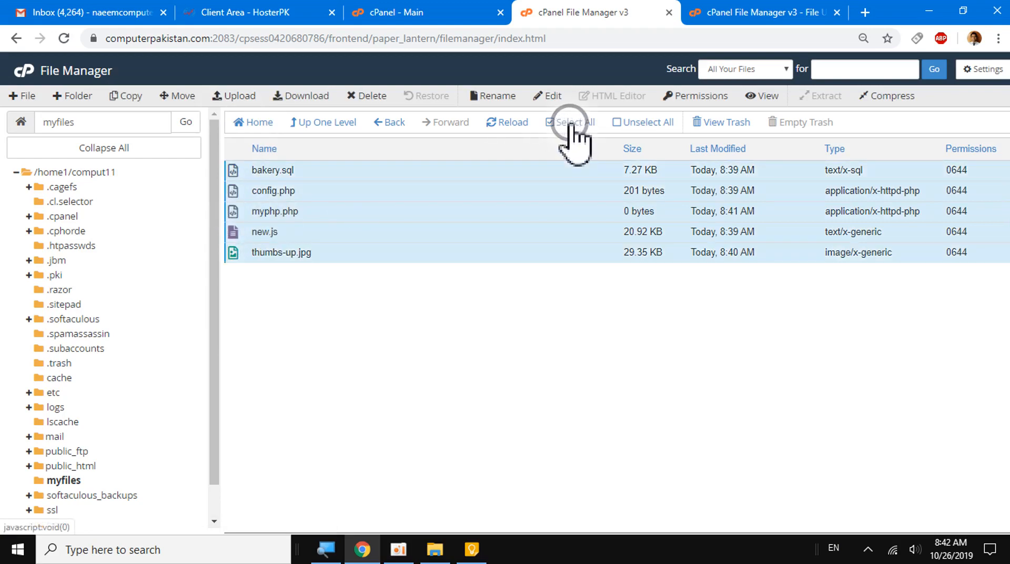
{"action": "left_click", "coordinate": [235, 233], "text": "ctrl"}
{"action": "left_click", "coordinate": [236, 211], "text": "ctrl"}
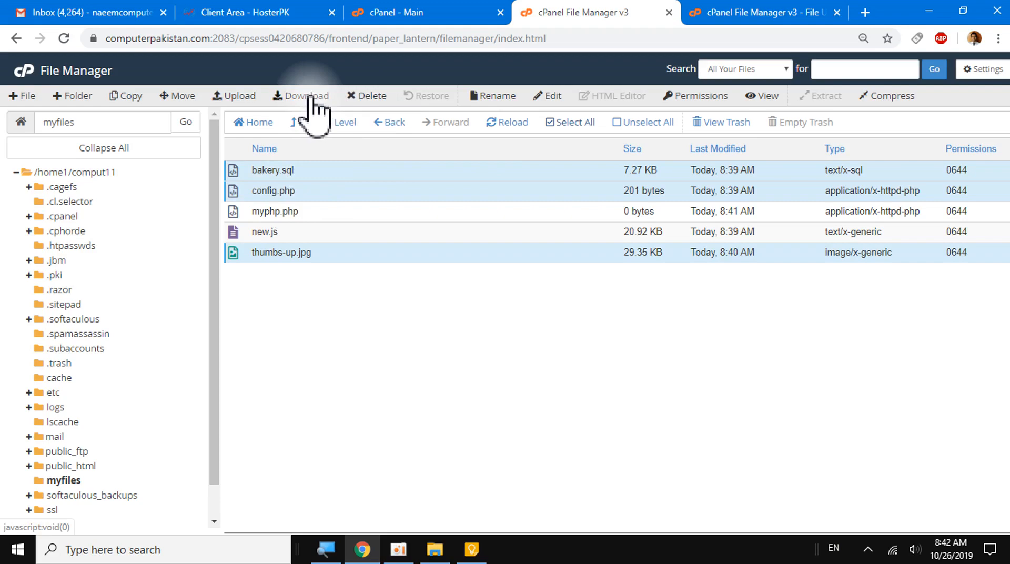
{"action": "left_click", "coordinate": [366, 96]}
{"action": "left_click", "coordinate": [656, 344]}
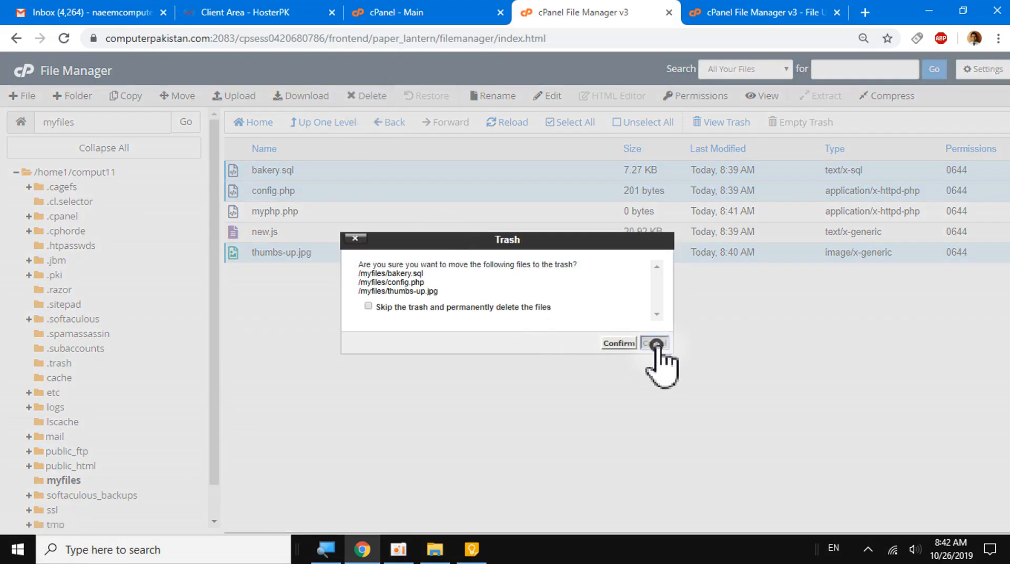
- Download the selected files, saving bakery.sql to the Desktop and blocking the site's request to download multiple files
{"action": "left_click", "coordinate": [297, 96]}
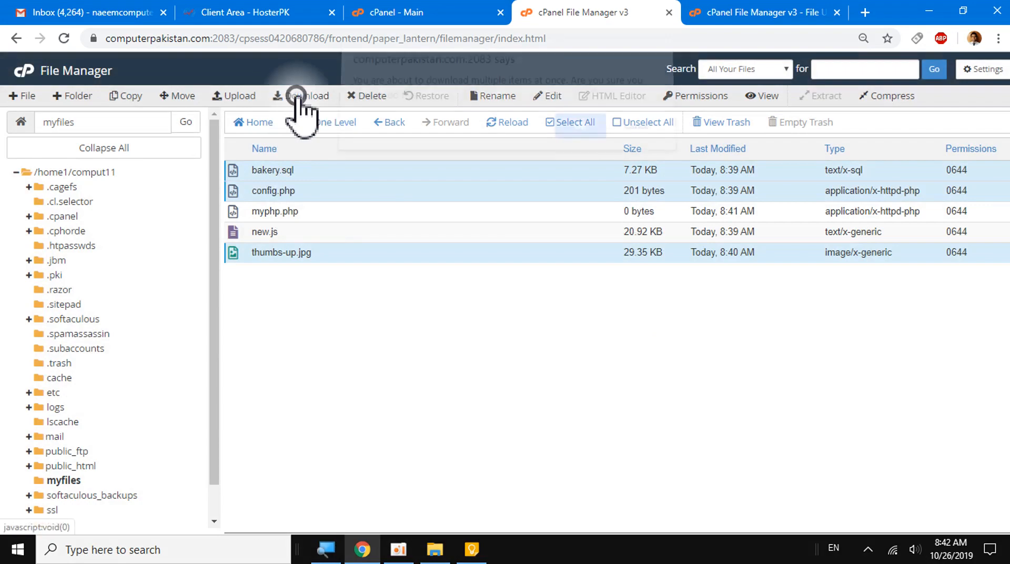
{"action": "left_click", "coordinate": [575, 136]}
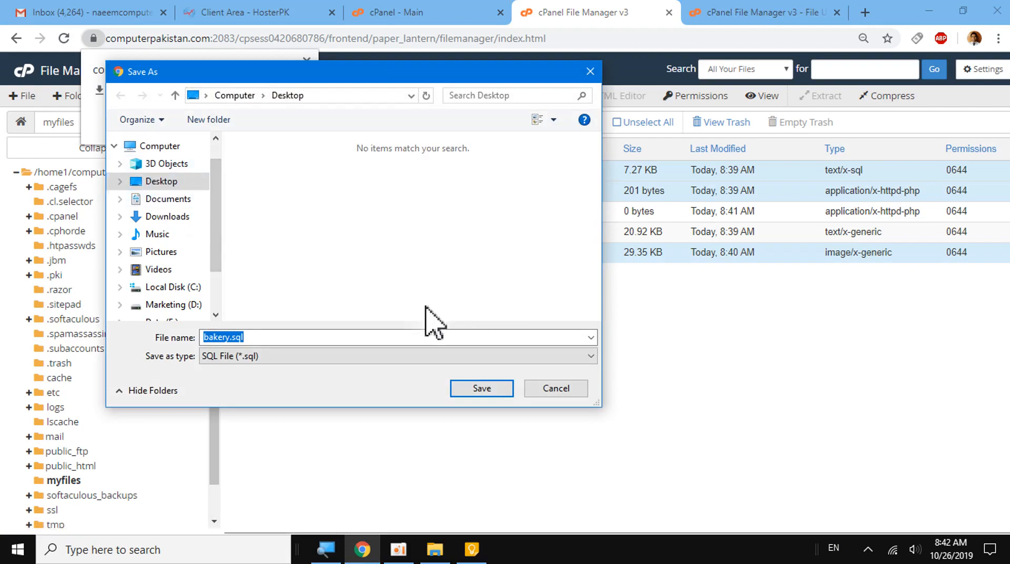
{"action": "left_click", "coordinate": [475, 389]}
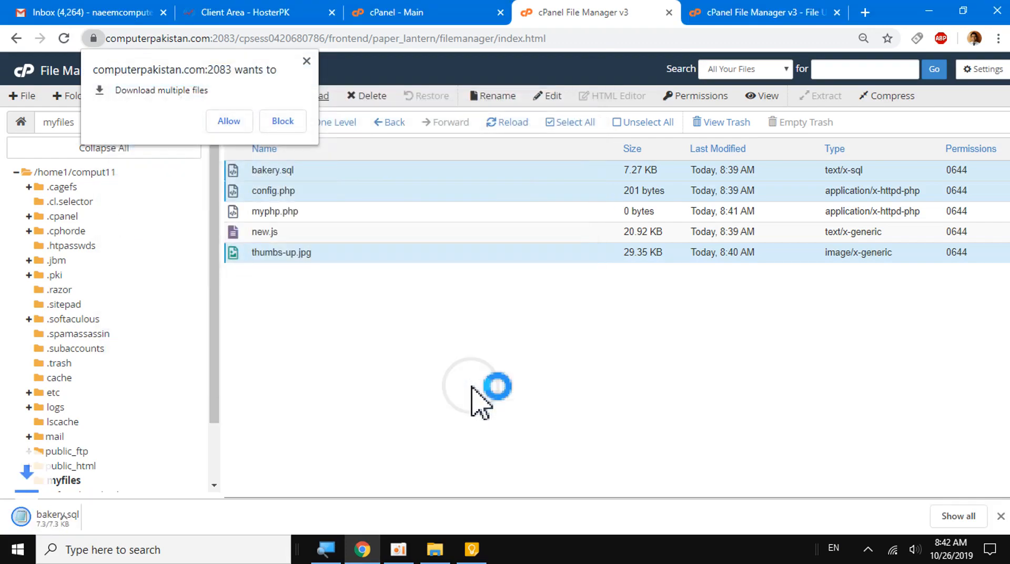
{"action": "left_click", "coordinate": [282, 121]}
{"action": "left_click", "coordinate": [280, 307]}
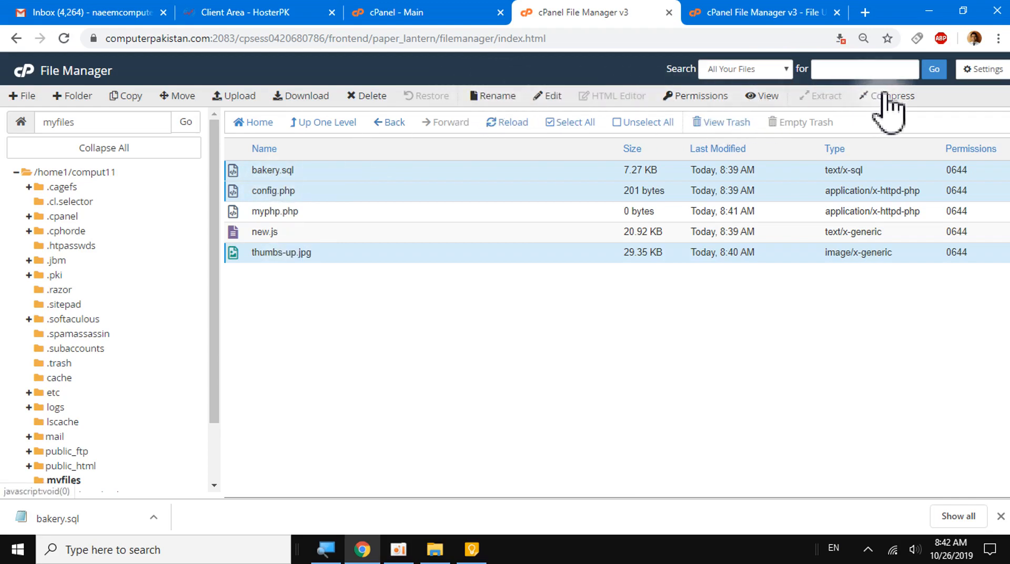
- Compress bakery.sql, config.php and thumbs-up.jpg into a Zip archive named myzip.zip in myfiles and dismiss the results
{"action": "key", "text": "ctrl+plus"}
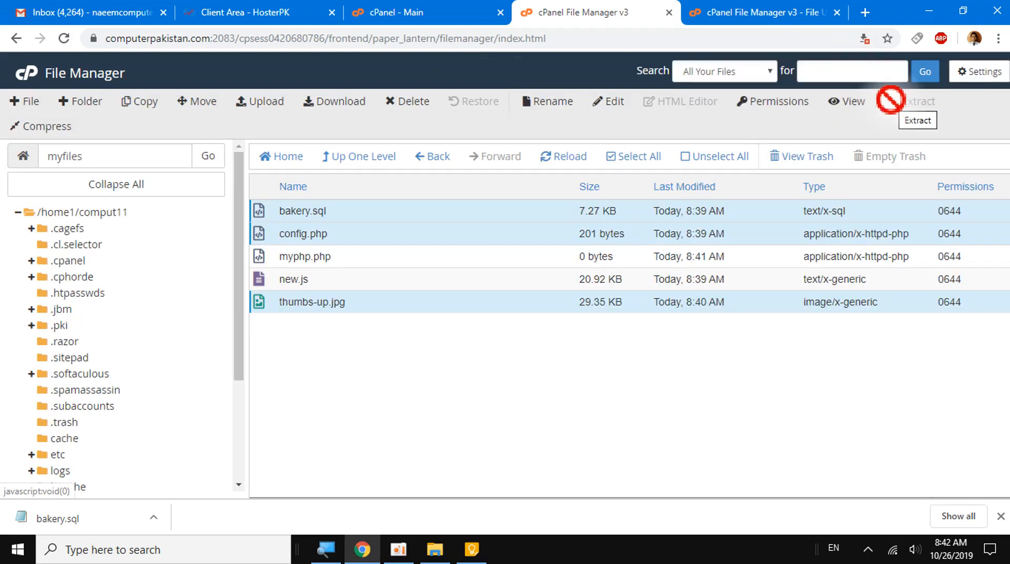
{"action": "key", "text": "ctrl+minus"}
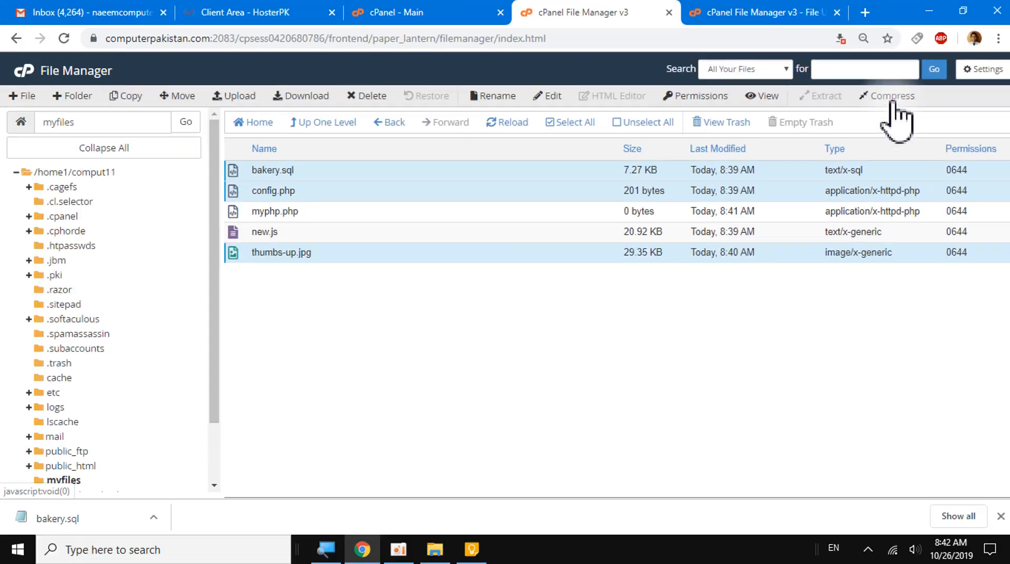
{"action": "left_click", "coordinate": [891, 100]}
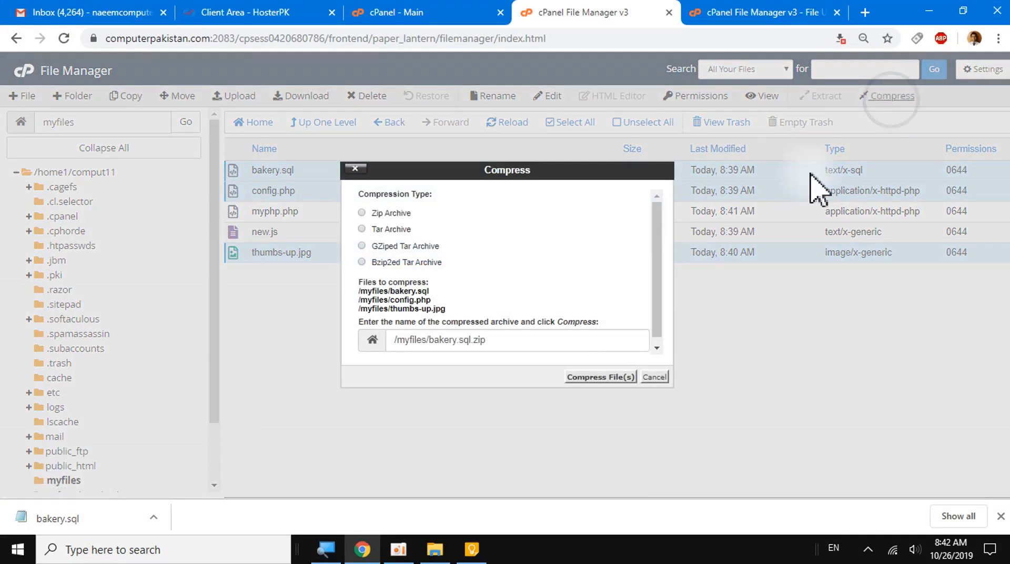
{"action": "left_click", "coordinate": [363, 212]}
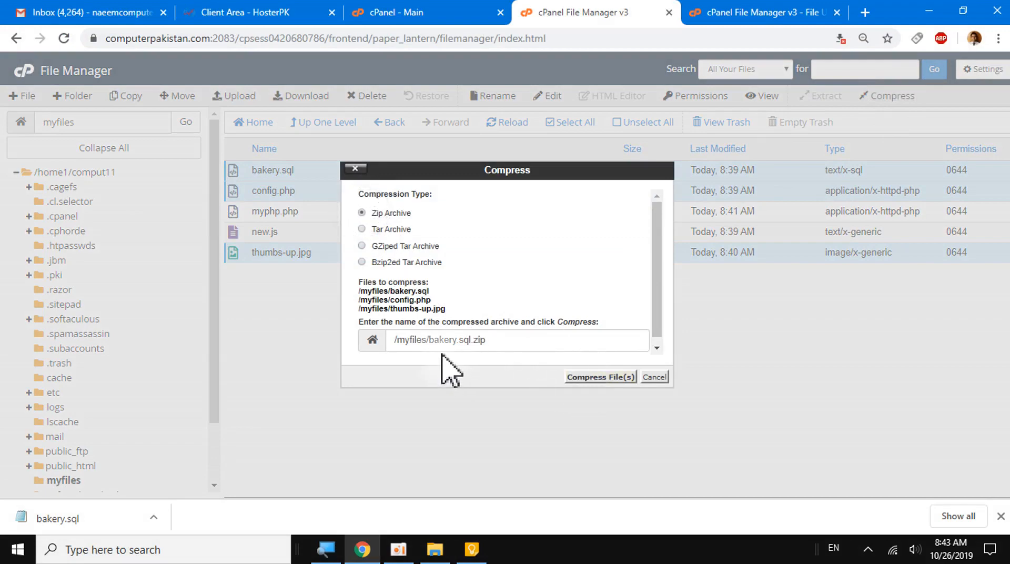
{"action": "left_click", "coordinate": [481, 340]}
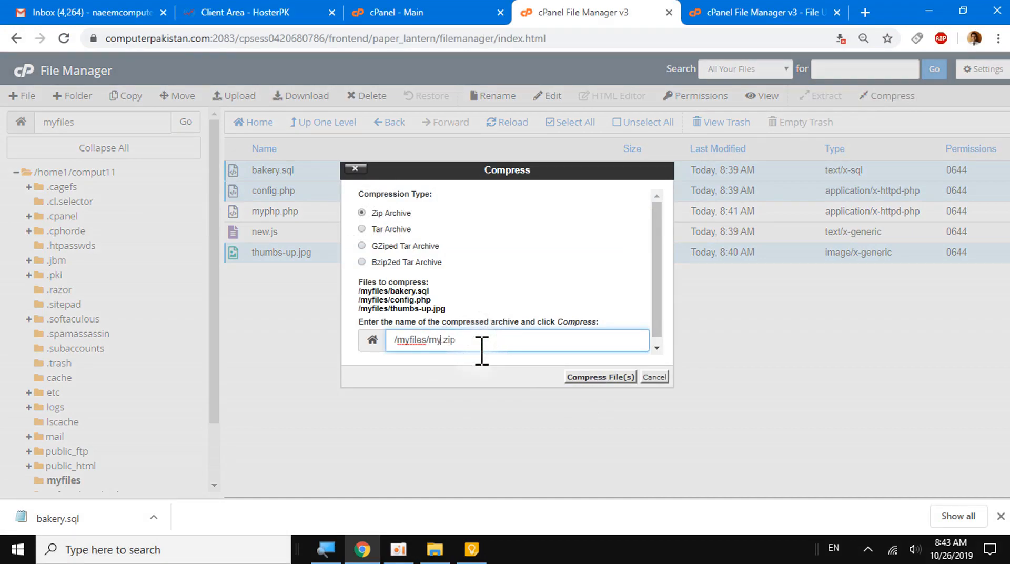
{"action": "type", "text": "zip"}
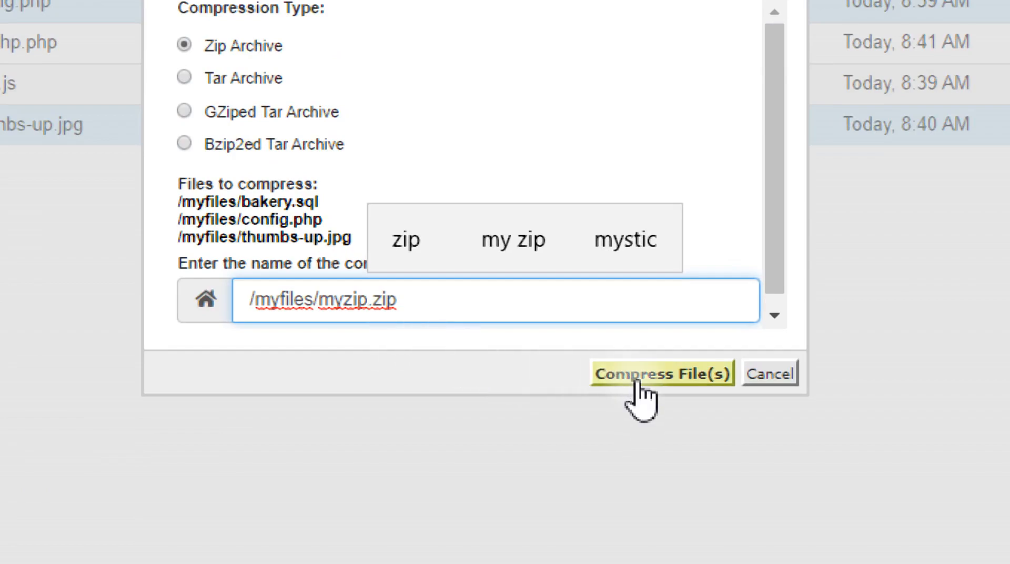
{"action": "left_click", "coordinate": [606, 376]}
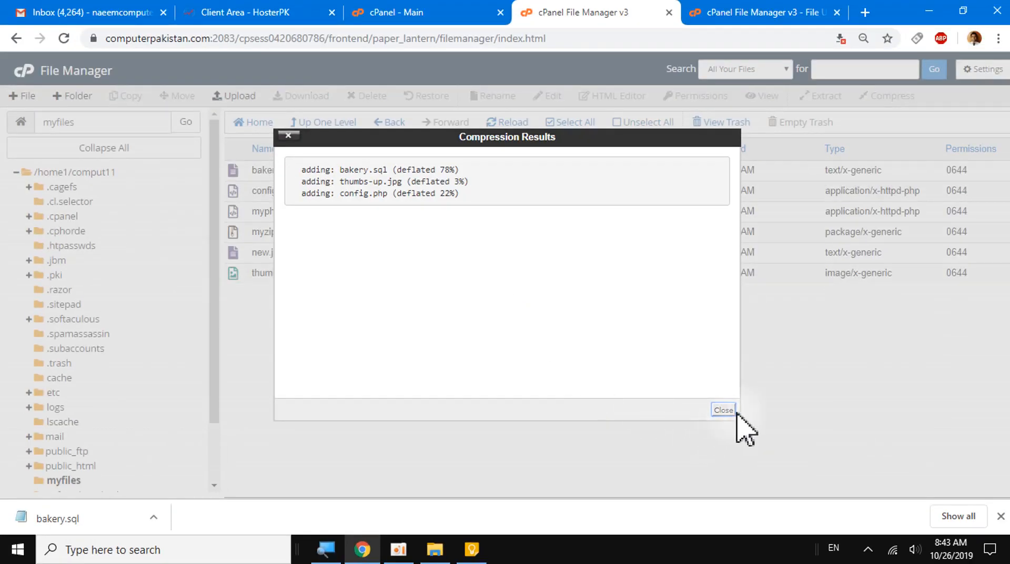
{"action": "left_click", "coordinate": [723, 410]}
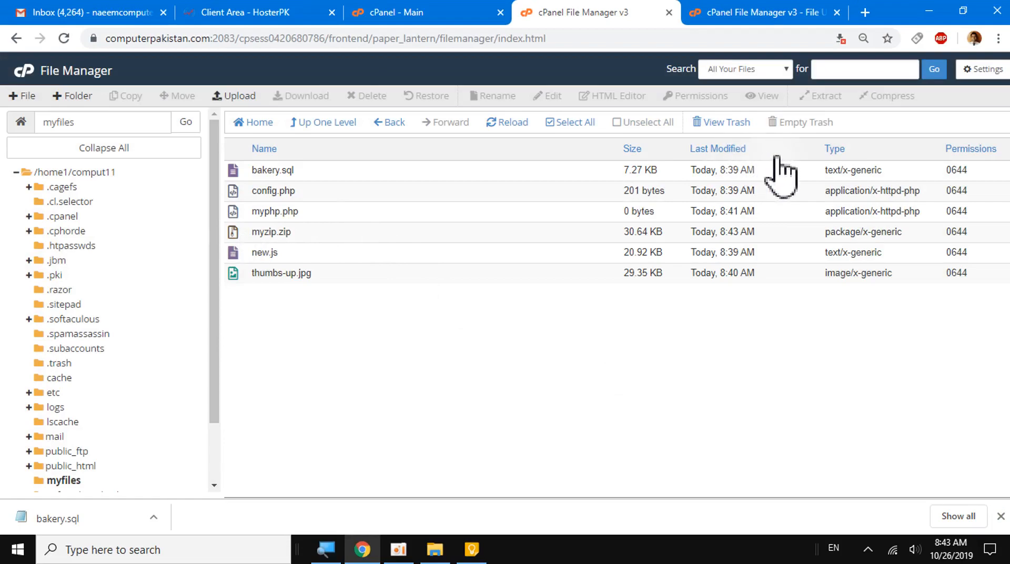
- Sort the myfiles listing by type, and by last modified date with the newest file first
{"action": "left_click", "coordinate": [835, 150]}
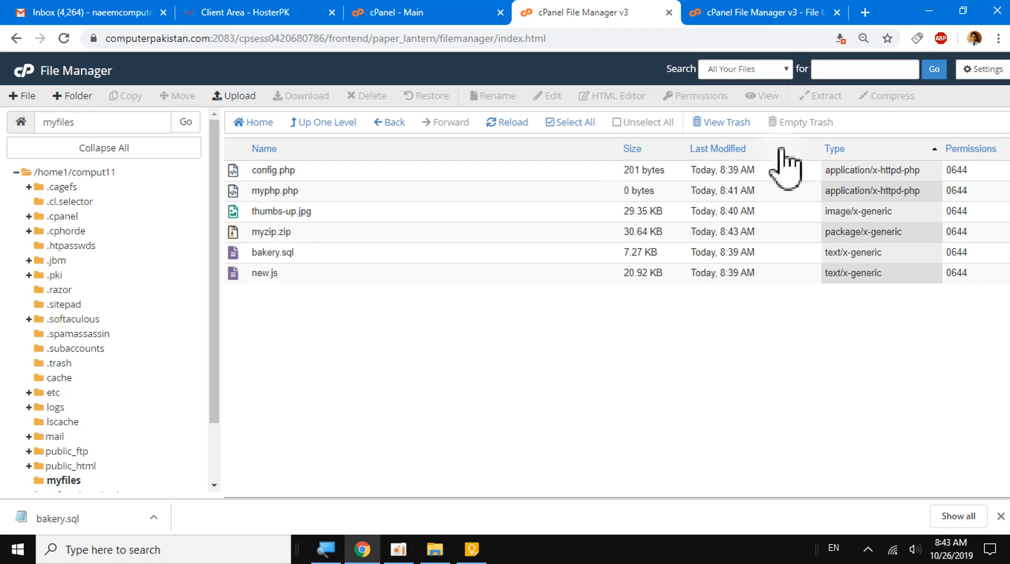
{"action": "left_click", "coordinate": [835, 149]}
{"action": "left_click", "coordinate": [716, 150]}
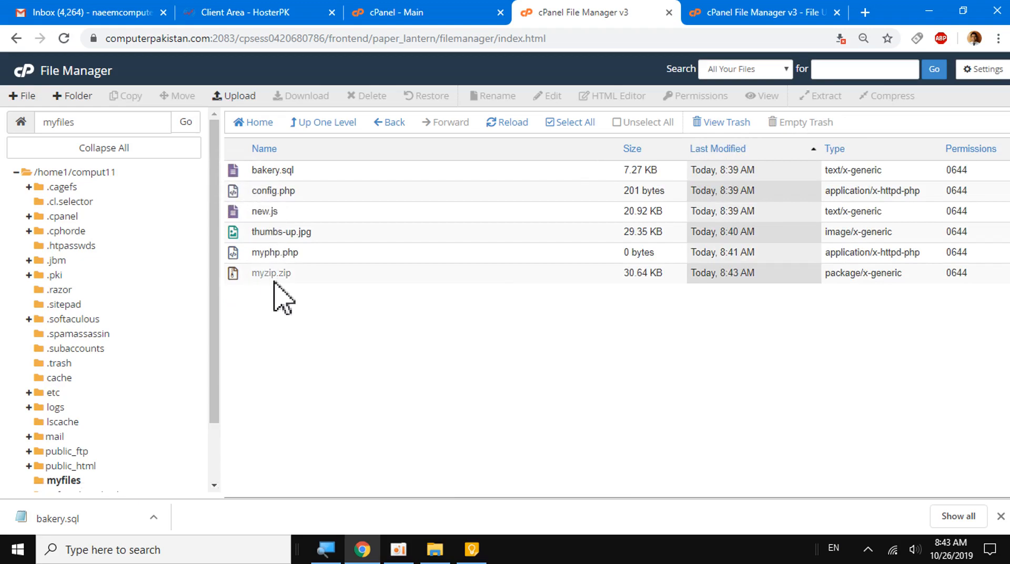
{"action": "left_click", "coordinate": [722, 148]}
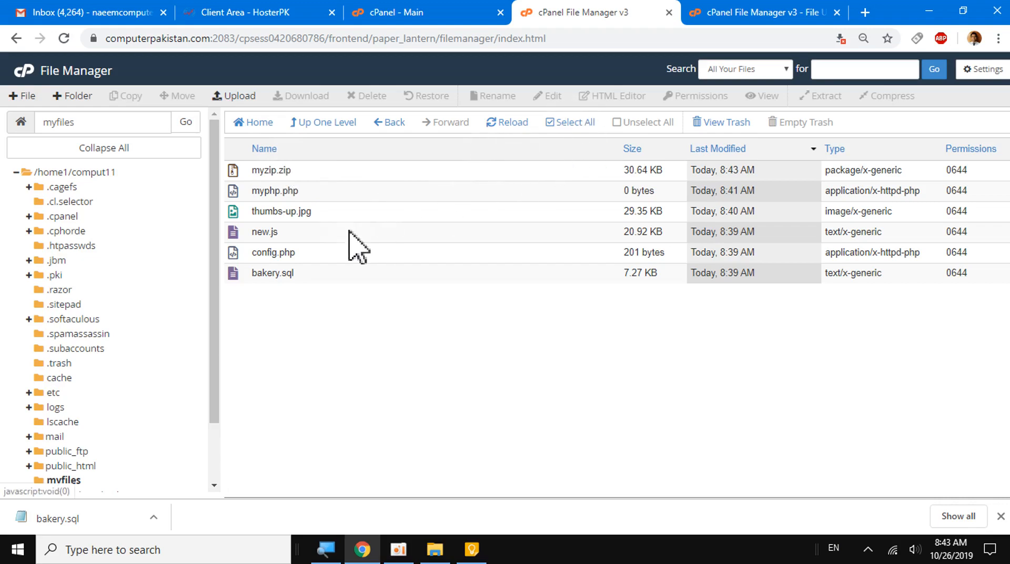
- Open myphp.php from the myfiles folder in the code editor, keeping the offered character encoding
{"action": "left_click", "coordinate": [234, 192]}
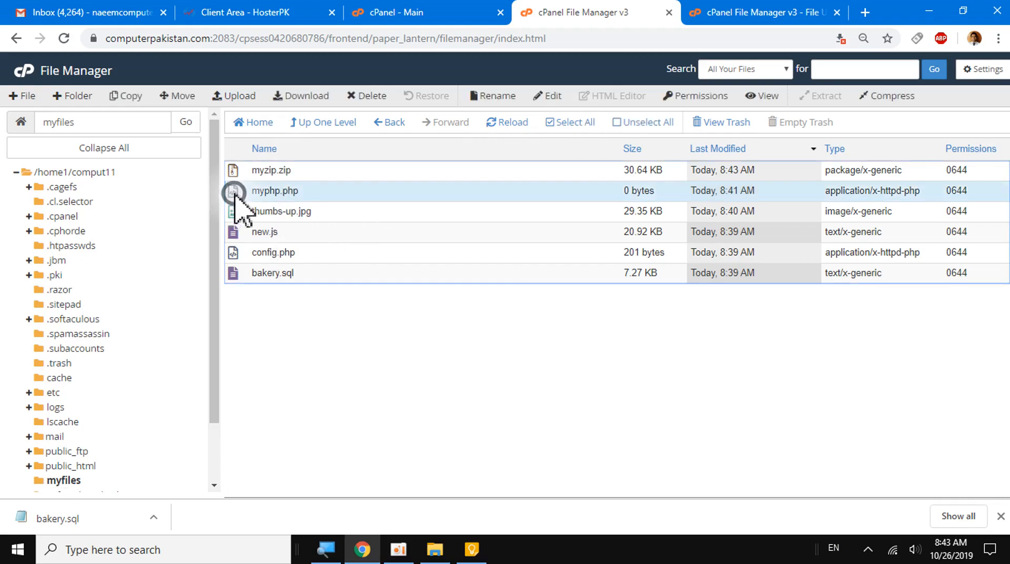
{"action": "left_click", "coordinate": [554, 97]}
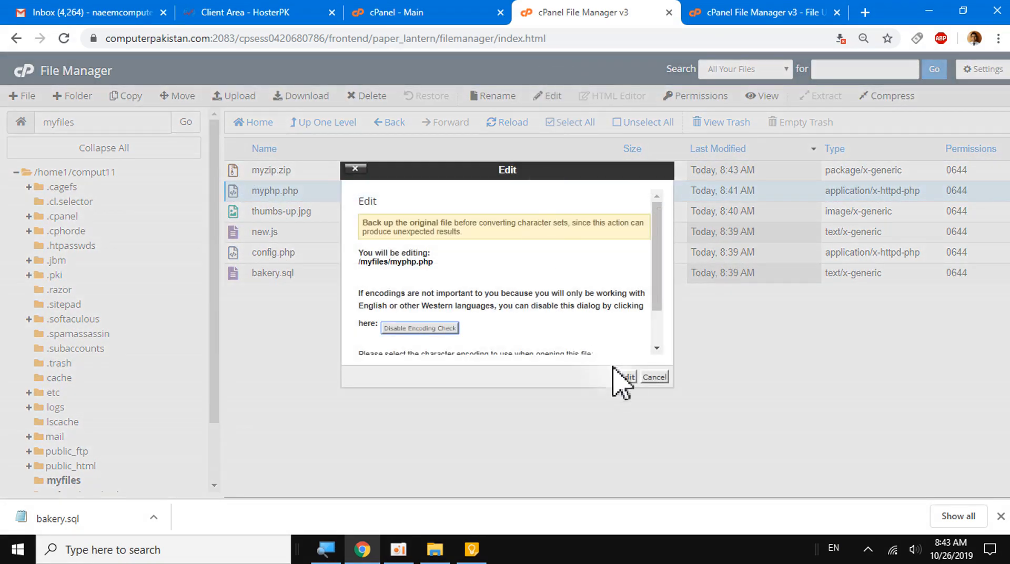
{"action": "left_click", "coordinate": [622, 376]}
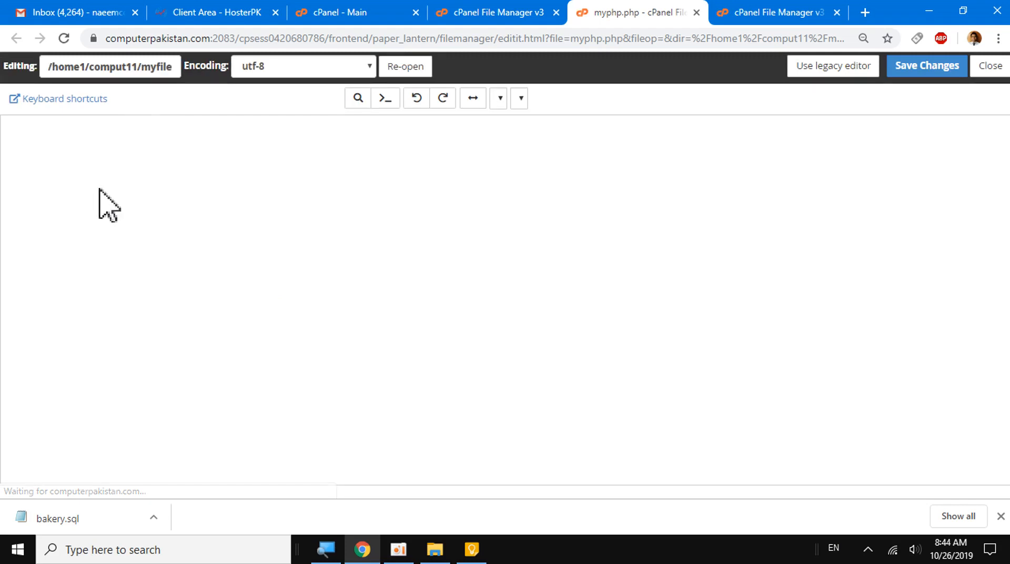
- Enter the opening <?php and closing ?> tags in myphp.php with blank lines between them
{"action": "left_click", "coordinate": [87, 157]}
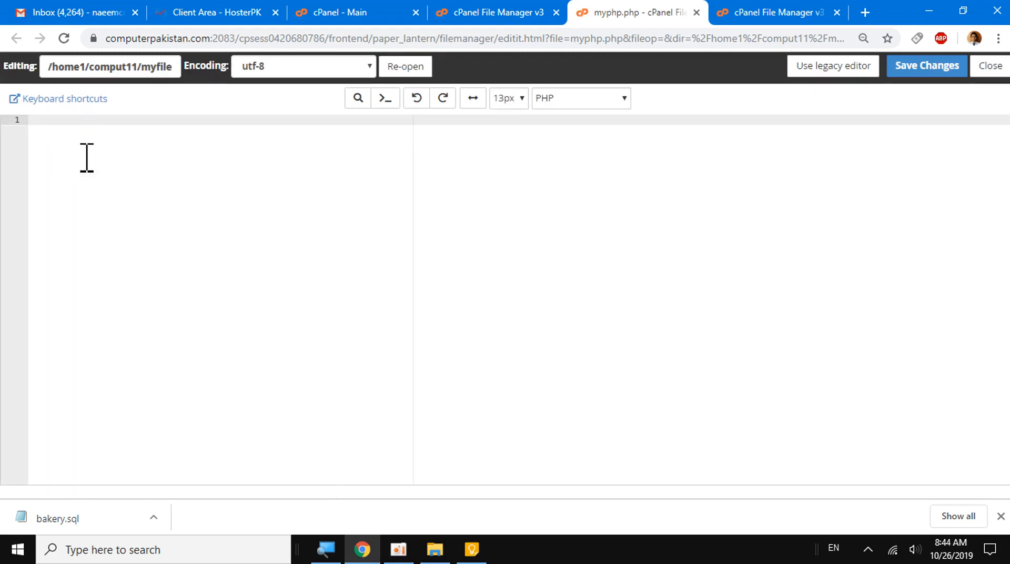
{"action": "type", "text": "<?php"}
{"action": "key", "text": "Return"}
{"action": "key", "text": "Return"}
{"action": "key", "text": "Return"}
{"action": "key", "text": "Return"}
{"action": "key", "text": "Return"}
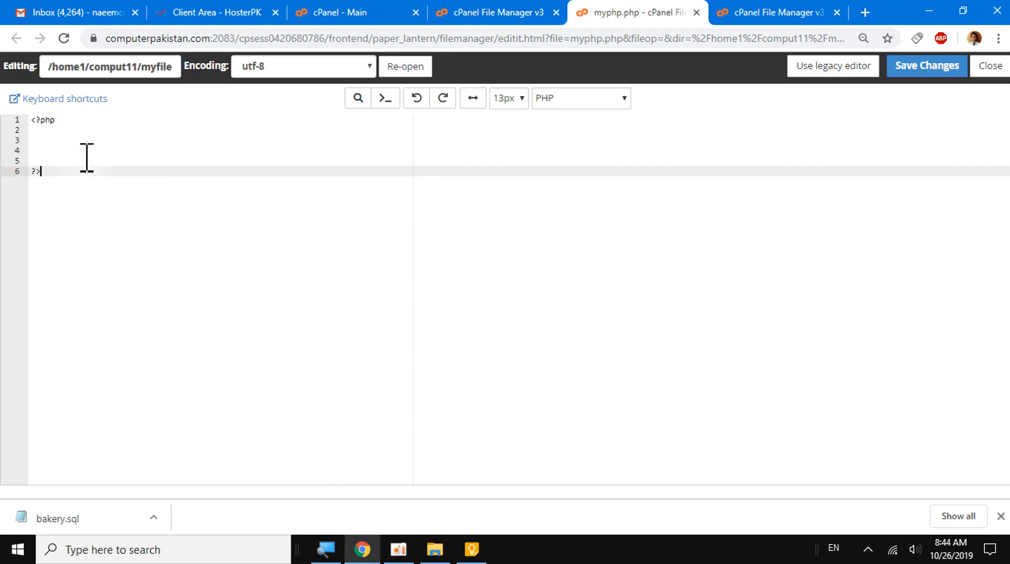
{"action": "key", "text": "Up"}
{"action": "key", "text": "Up"}
{"action": "key", "text": "Up"}
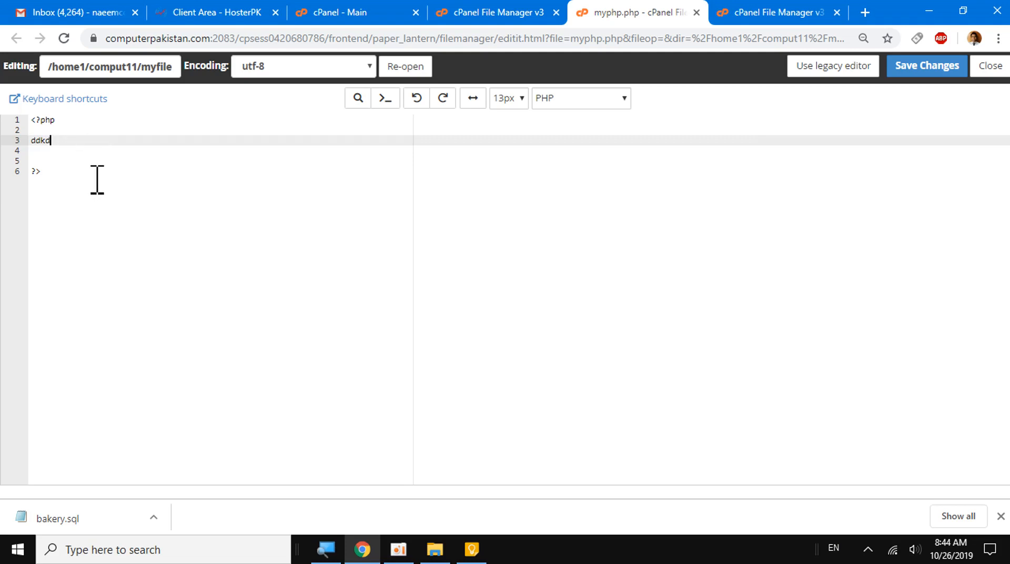
- Write the statement echo "hello"; on line 3 between the PHP tags, followed by extra blank lines
{"action": "left_click", "coordinate": [41, 153]}
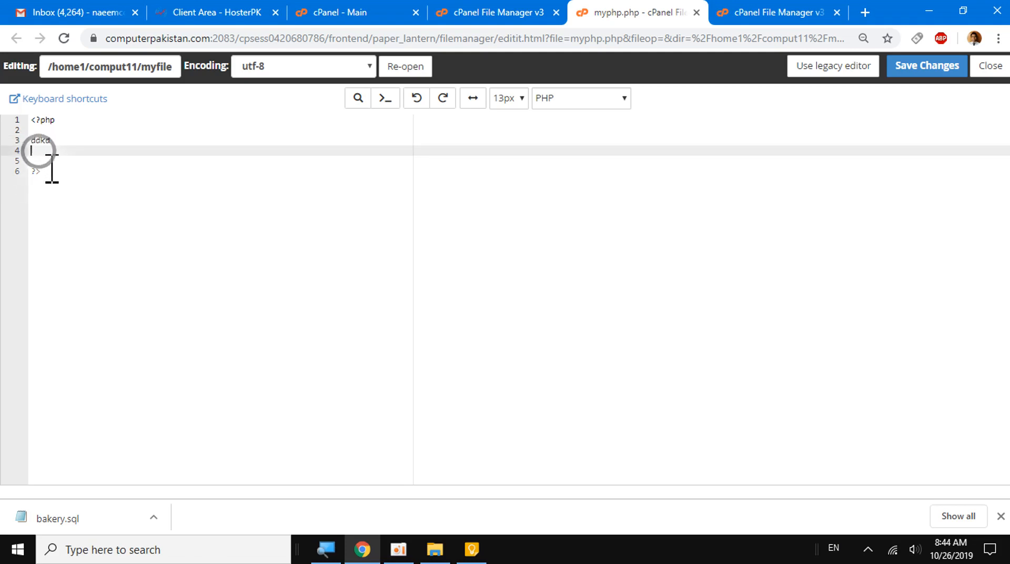
{"action": "left_click_drag", "start_coordinate": [52, 139], "coordinate": [28, 141]}
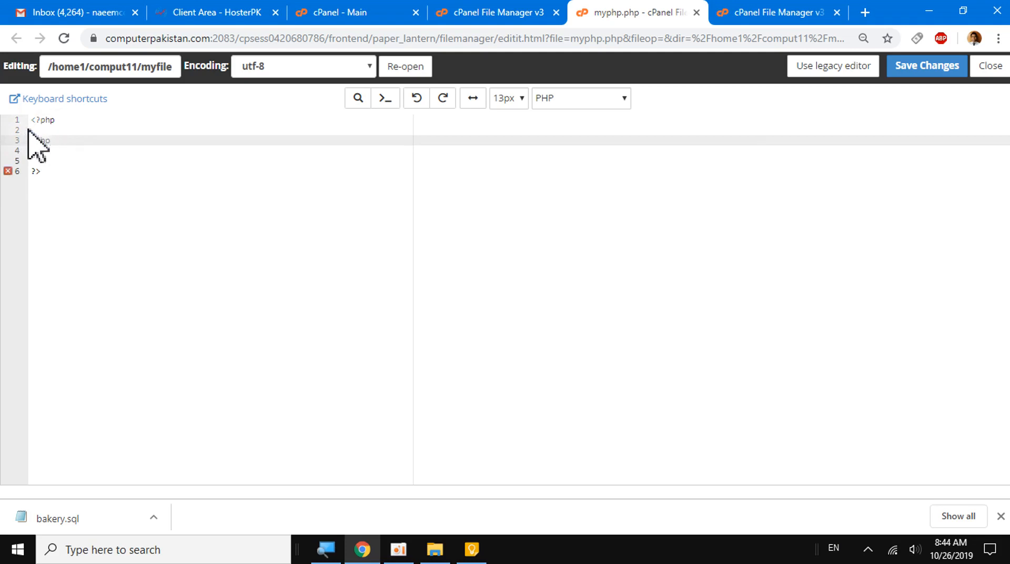
{"action": "mouse_move", "coordinate": [9, 175]}
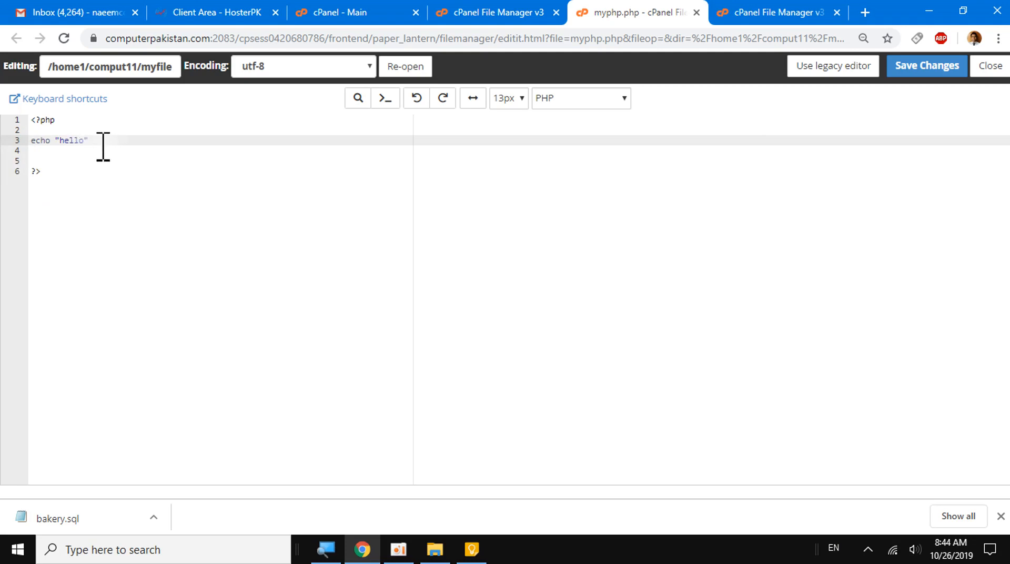
{"action": "type", "text": ";"}
{"action": "key", "text": "Return"}
{"action": "key", "text": "Return"}
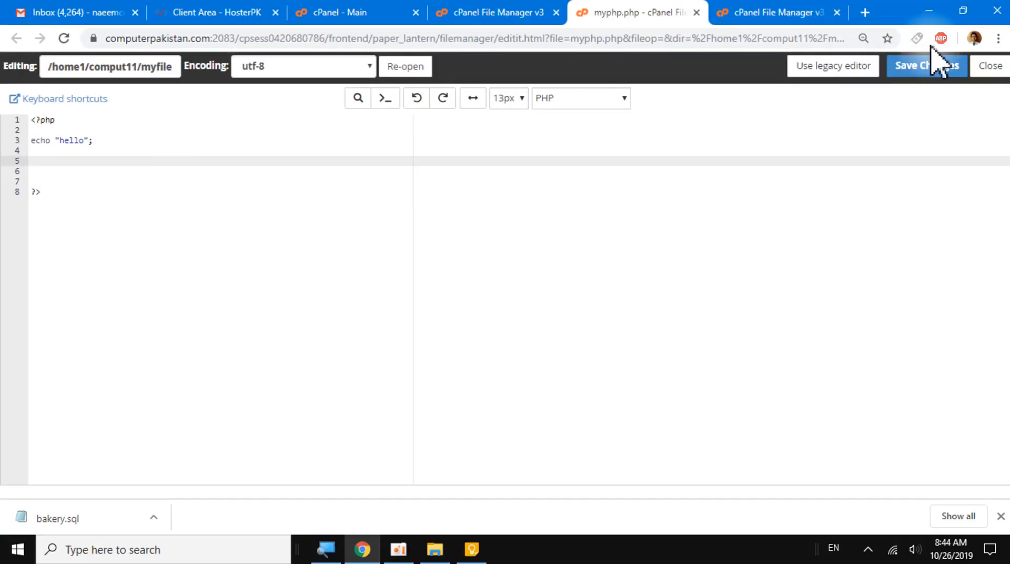
- Save and close myphp.php, and view its saved contents from the File Manager
{"action": "left_click", "coordinate": [936, 71]}
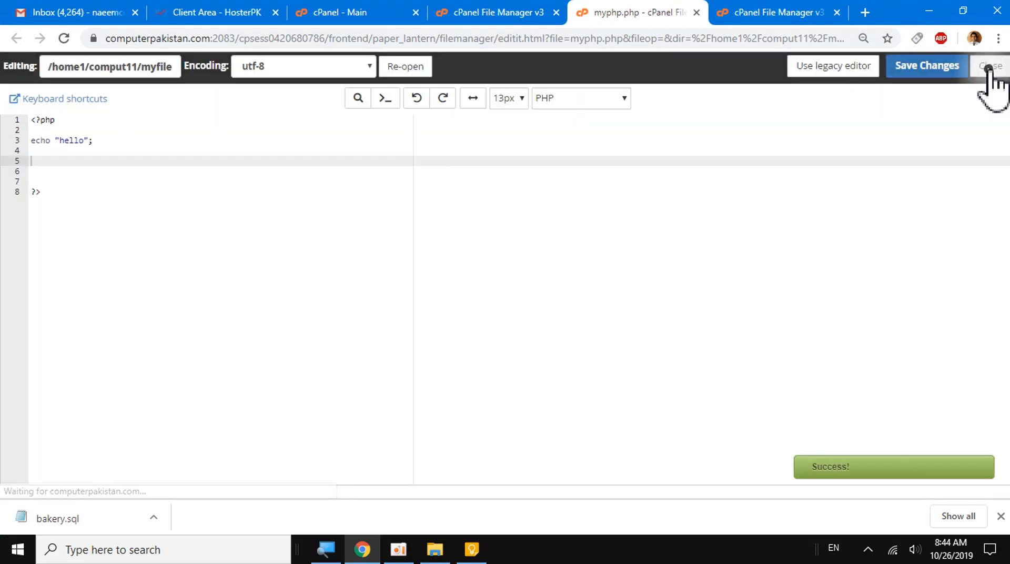
{"action": "left_click", "coordinate": [989, 68]}
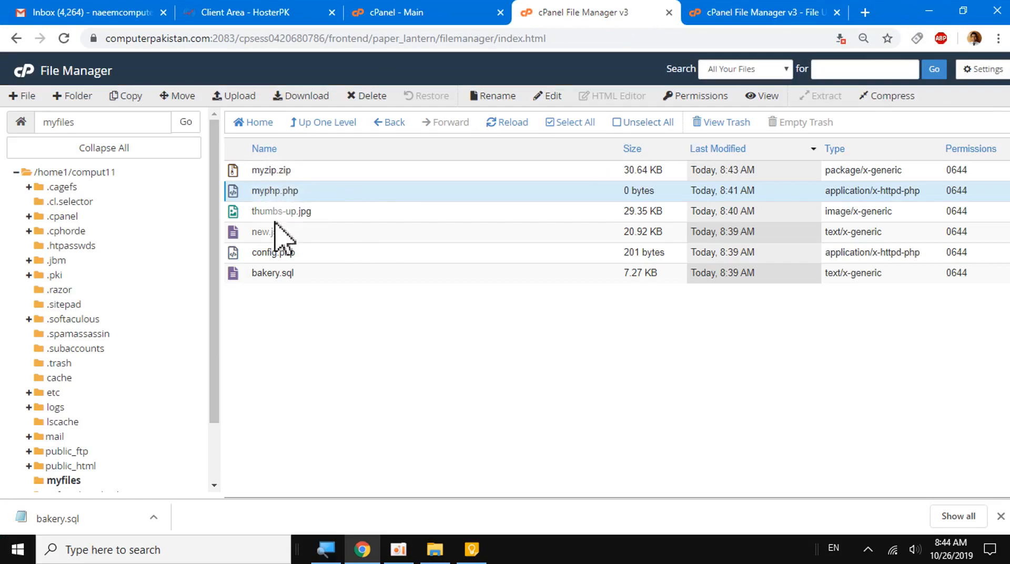
{"action": "left_click", "coordinate": [771, 97]}
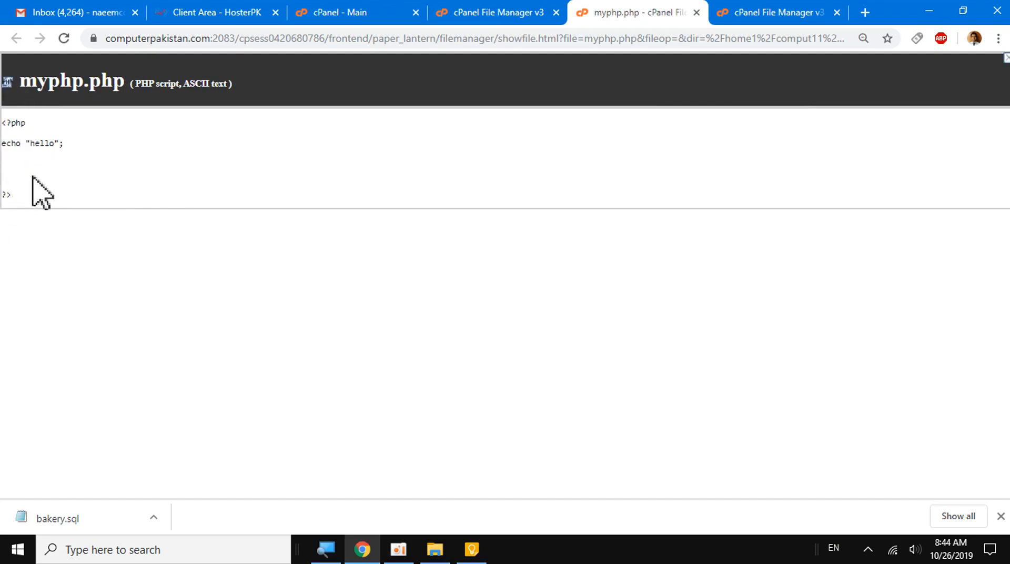
{"action": "left_click", "coordinate": [696, 13]}
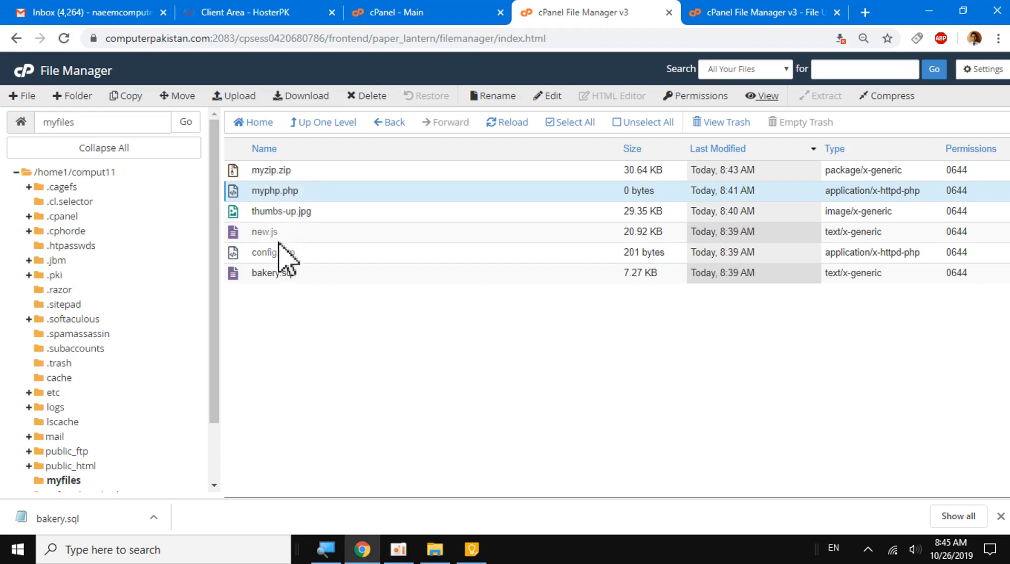
- Browse to computerpakistan.com/myfiles in a new browser tab
{"action": "left_click", "coordinate": [864, 13]}
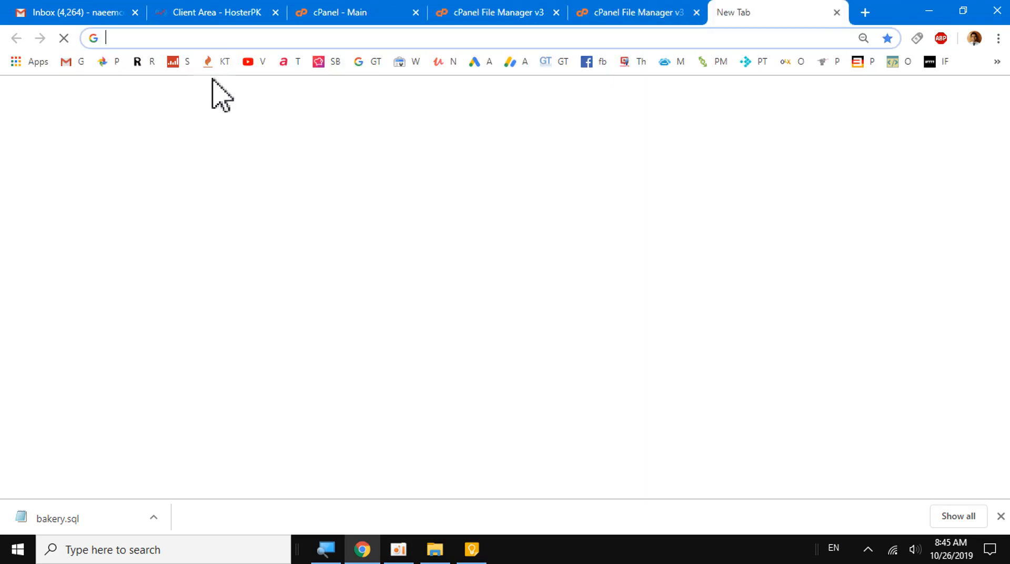
{"action": "type", "text": "computer"}
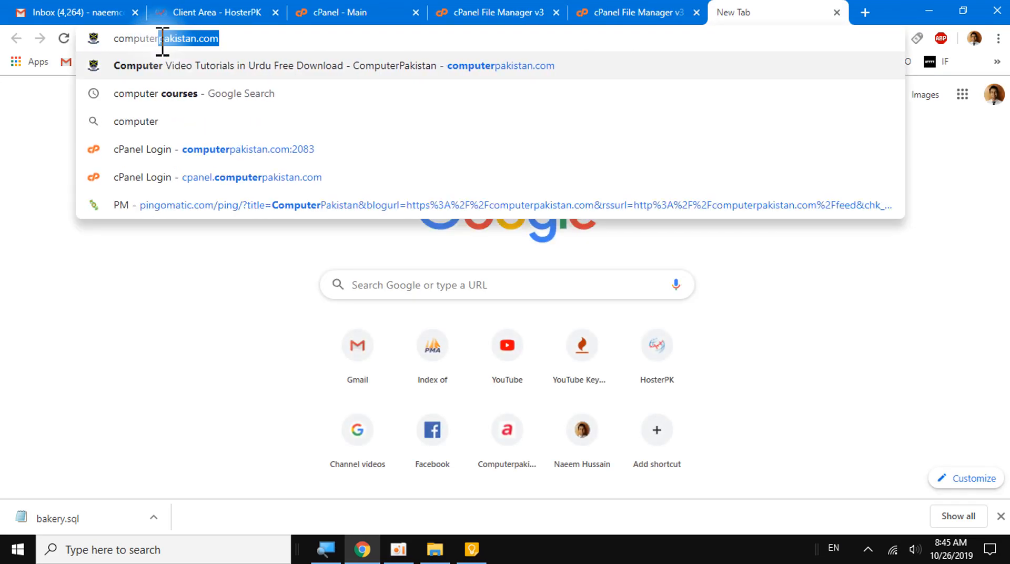
{"action": "key", "text": "Right"}
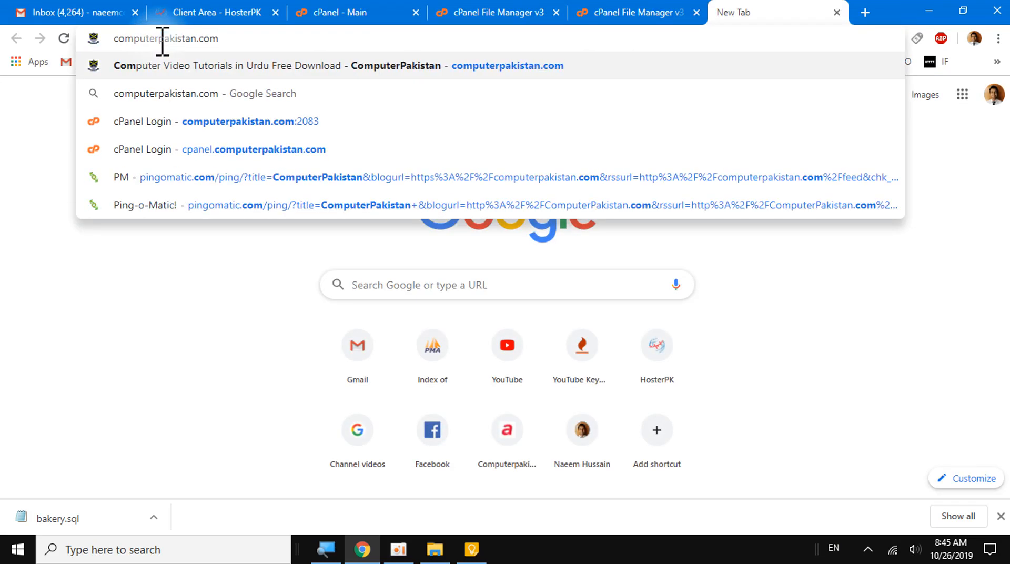
{"action": "type", "text": "/my"}
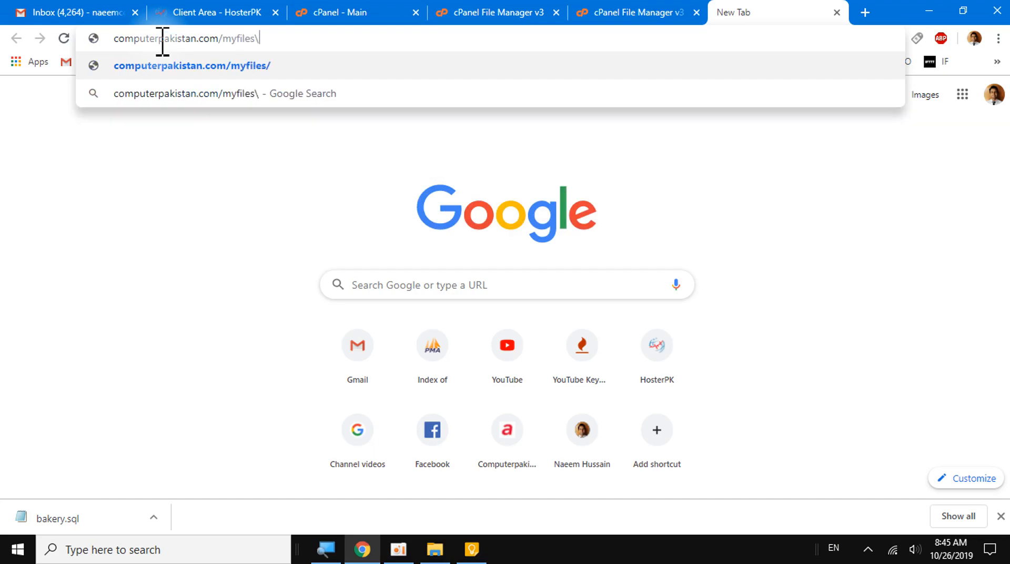
{"action": "type", "text": "files"}
{"action": "key", "text": "Return"}
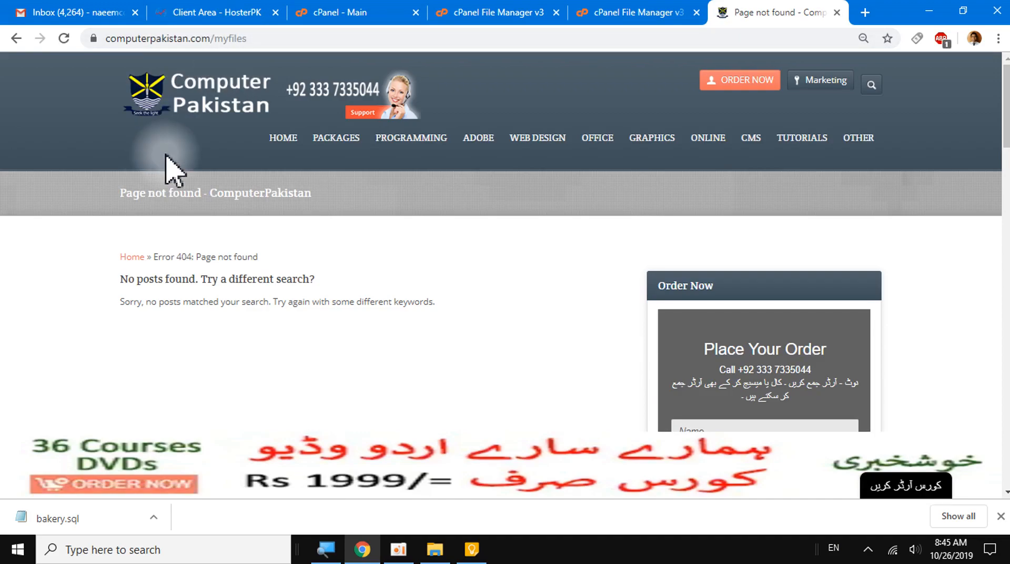
- Return to the File Manager and move the myfiles folder into public_html using the folder tree
{"action": "left_click", "coordinate": [616, 14]}
{"action": "left_click", "coordinate": [518, 14]}
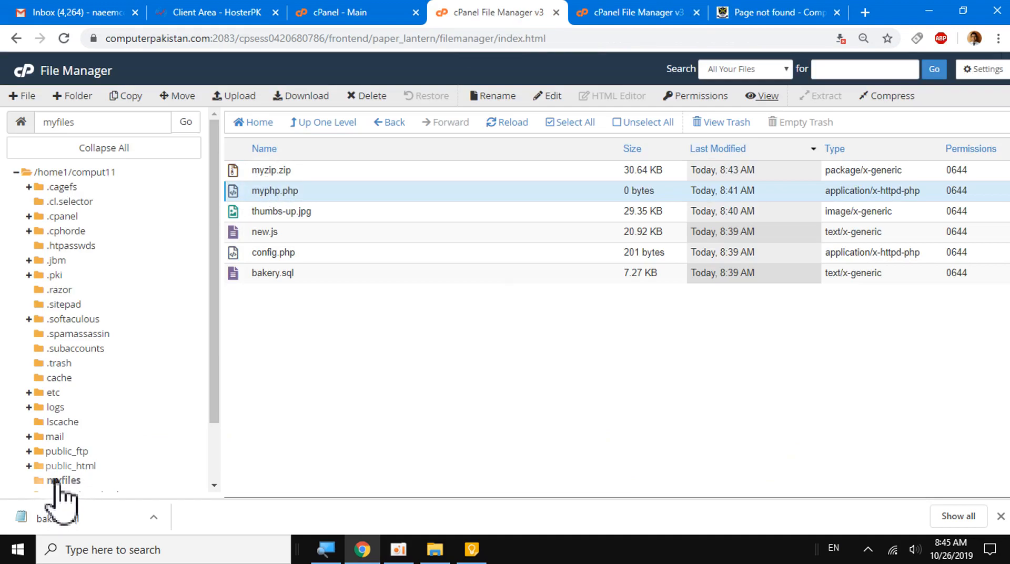
{"action": "mouse_move", "coordinate": [58, 480]}
{"action": "left_mouse_down"}
{"action": "mouse_move", "coordinate": [50, 467]}
{"action": "mouse_move", "coordinate": [74, 470]}
{"action": "left_mouse_up"}
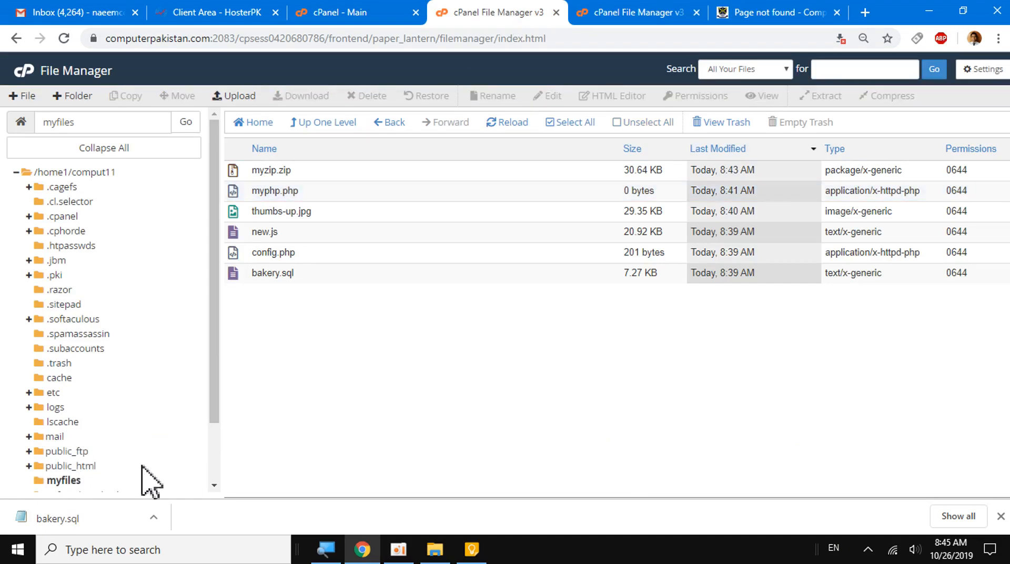
{"action": "scroll", "coordinate": [150, 481], "scroll_direction": "down", "scroll_amount": 2}
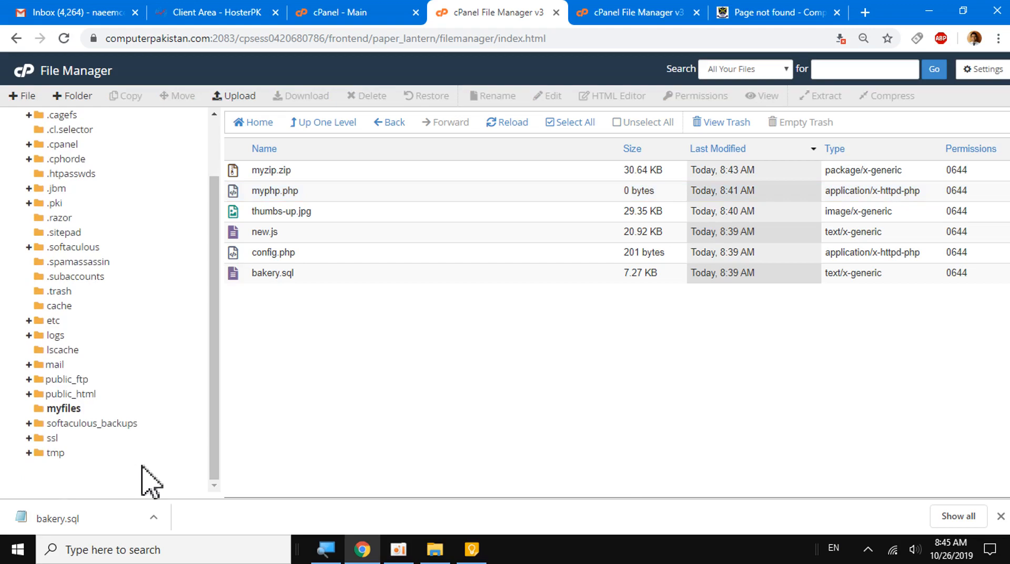
{"action": "left_click_drag", "start_coordinate": [48, 409], "coordinate": [73, 395]}
{"action": "left_click", "coordinate": [644, 139]}
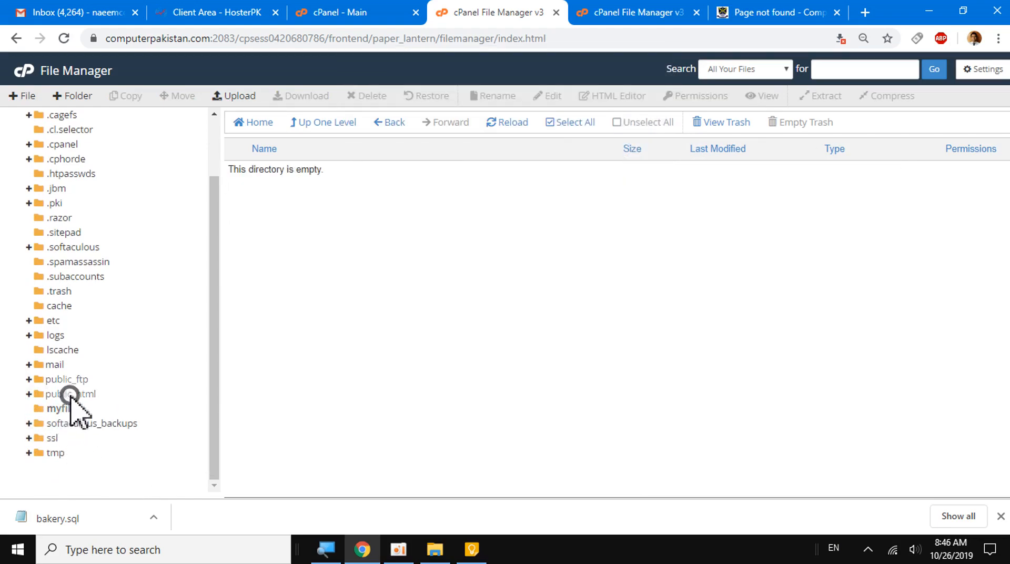
- Open public_html and list the contents of the myfiles folder inside it
{"action": "left_click", "coordinate": [70, 395]}
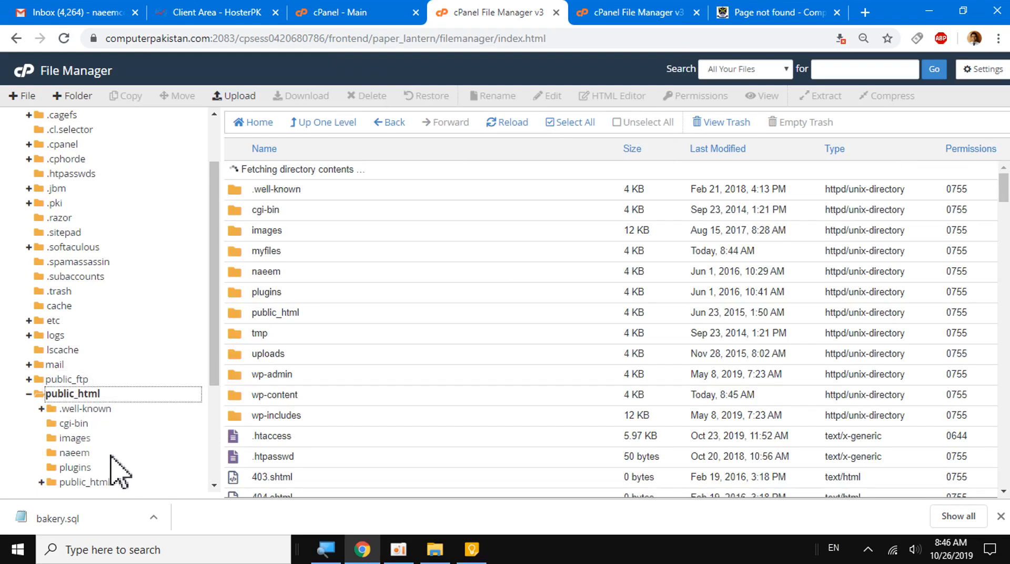
{"action": "scroll", "coordinate": [202, 294], "scroll_direction": "down", "scroll_amount": 3}
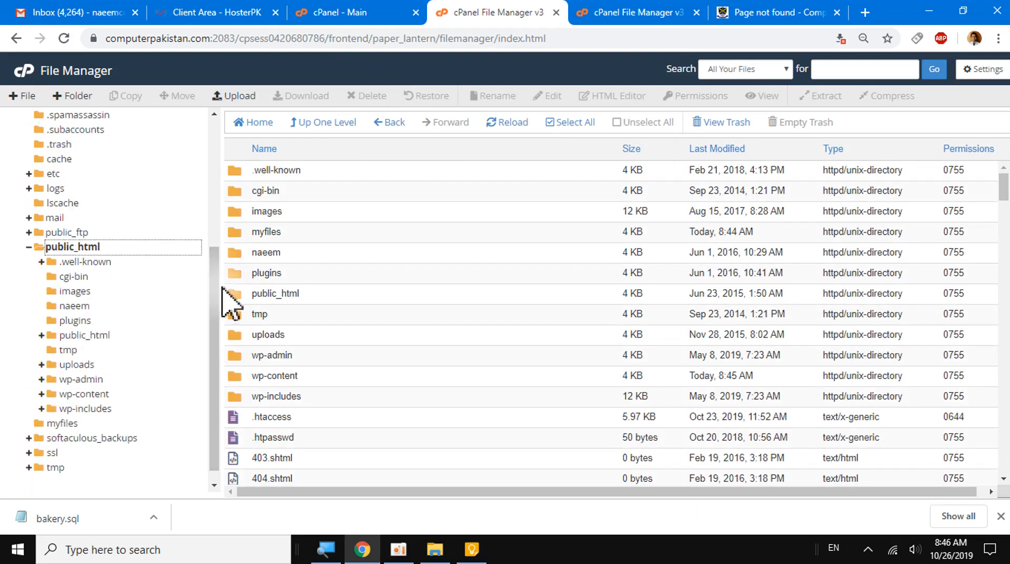
{"action": "double_click", "coordinate": [240, 237]}
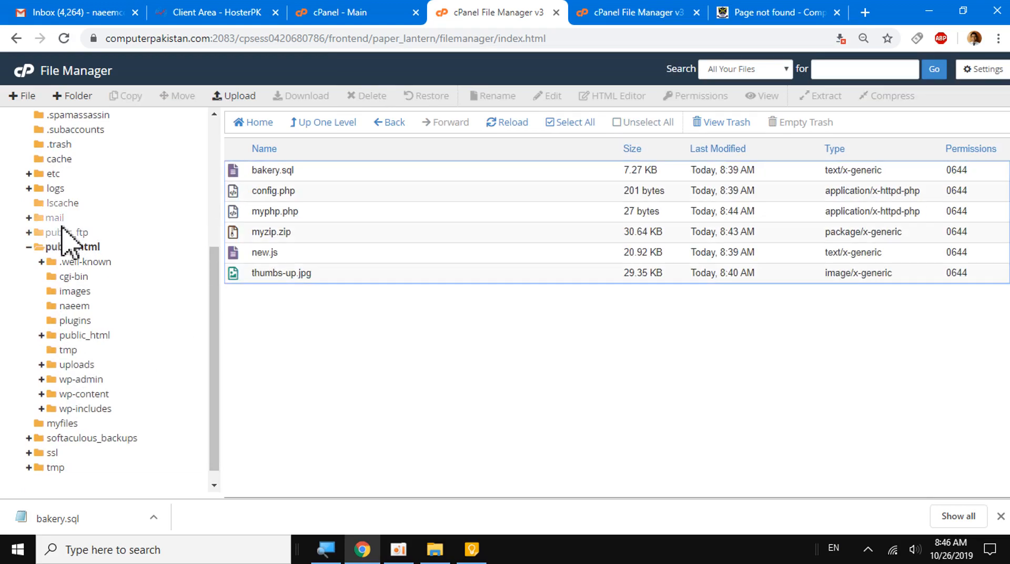
- Reload the computerpakistan.com/myfiles page, and close the File Upload tab to return to the File Manager
{"action": "left_click", "coordinate": [744, 11]}
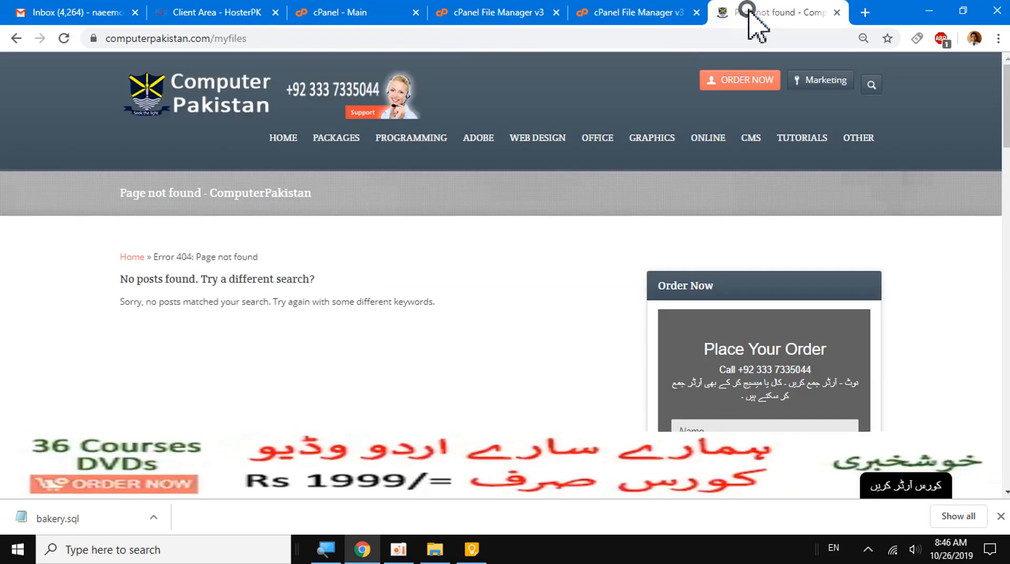
{"action": "left_click", "coordinate": [61, 38]}
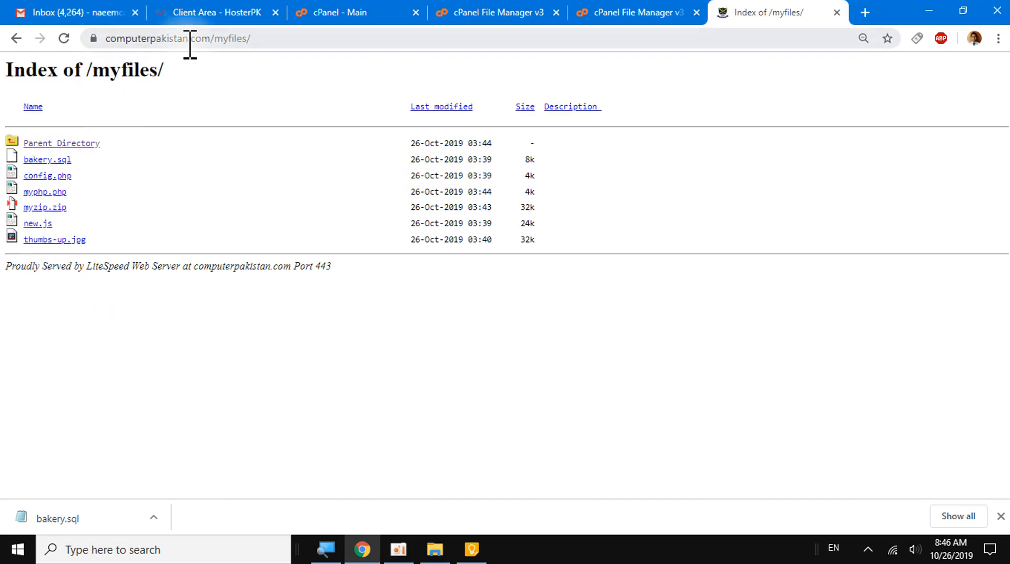
{"action": "left_click", "coordinate": [648, 18]}
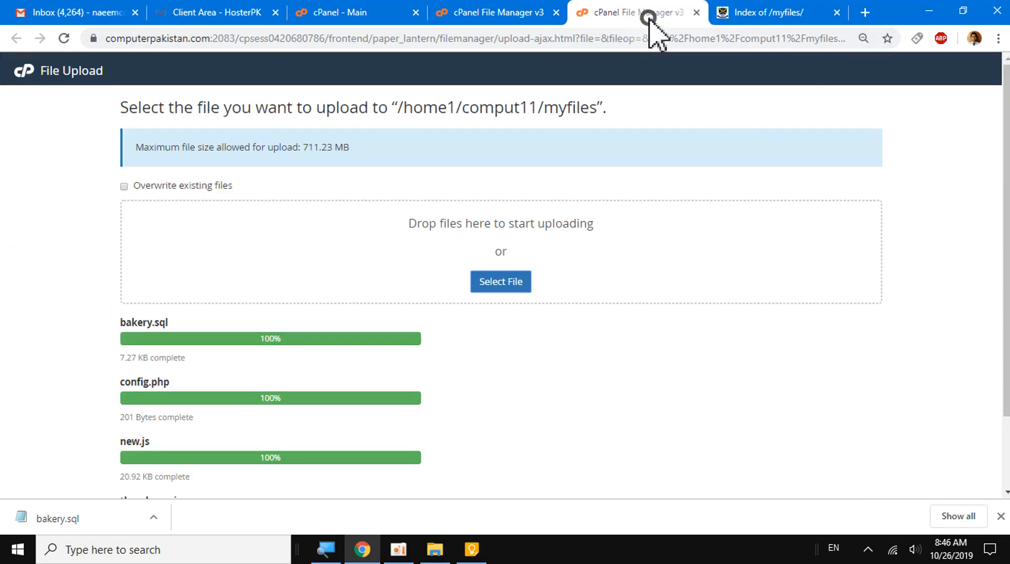
{"action": "left_click", "coordinate": [697, 12]}
{"action": "left_click", "coordinate": [498, 15]}
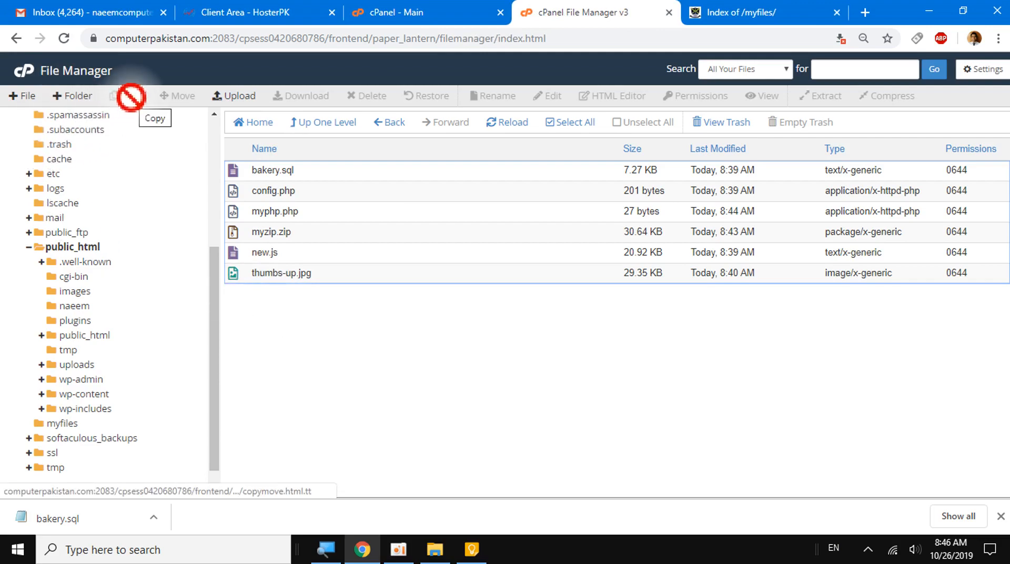
- Try to copy bakery.sql to the destination path /public_html/myfiles
{"action": "left_click", "coordinate": [289, 169]}
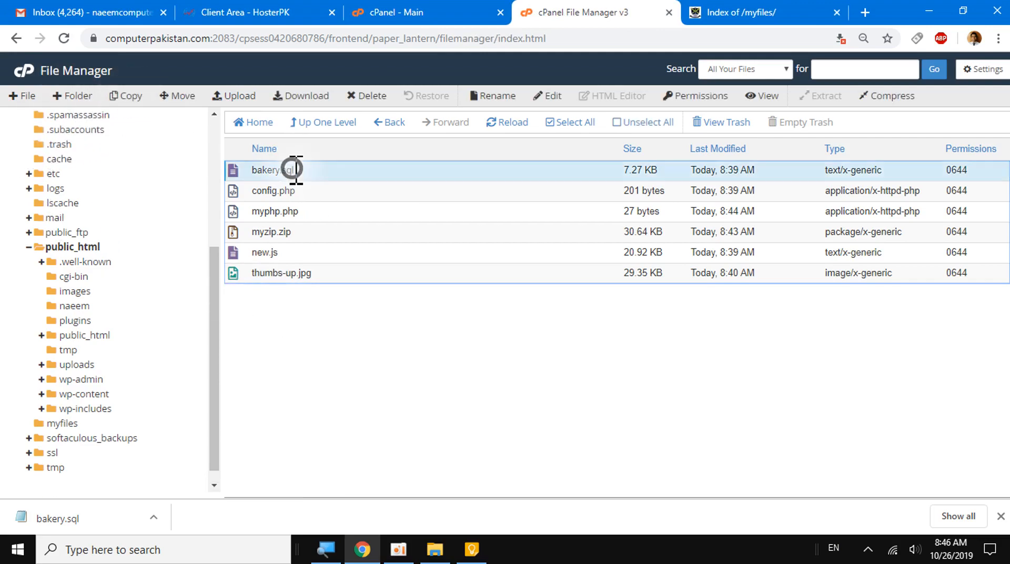
{"action": "left_click", "coordinate": [122, 99]}
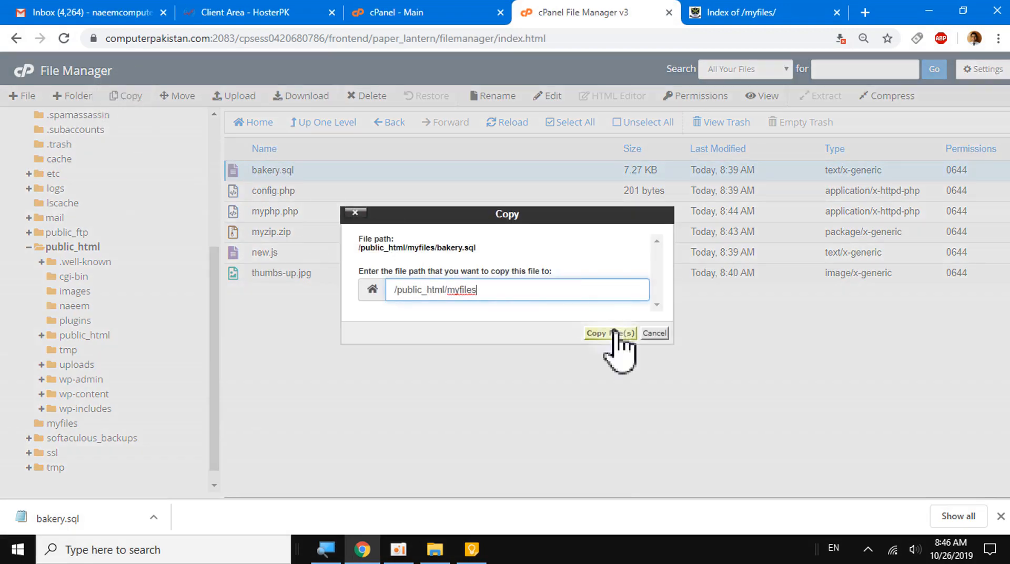
{"action": "left_click", "coordinate": [610, 333]}
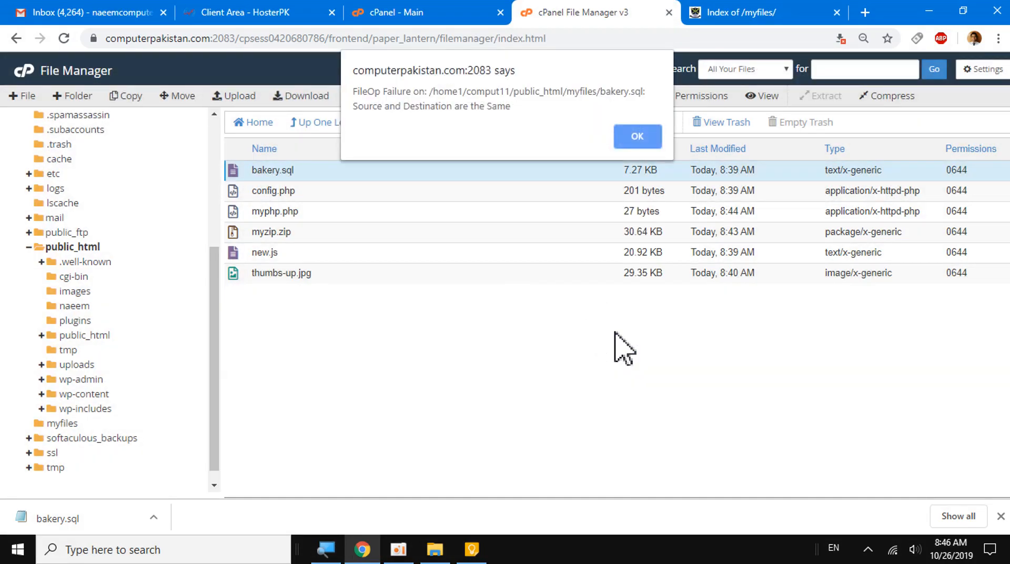
{"action": "left_click", "coordinate": [621, 139]}
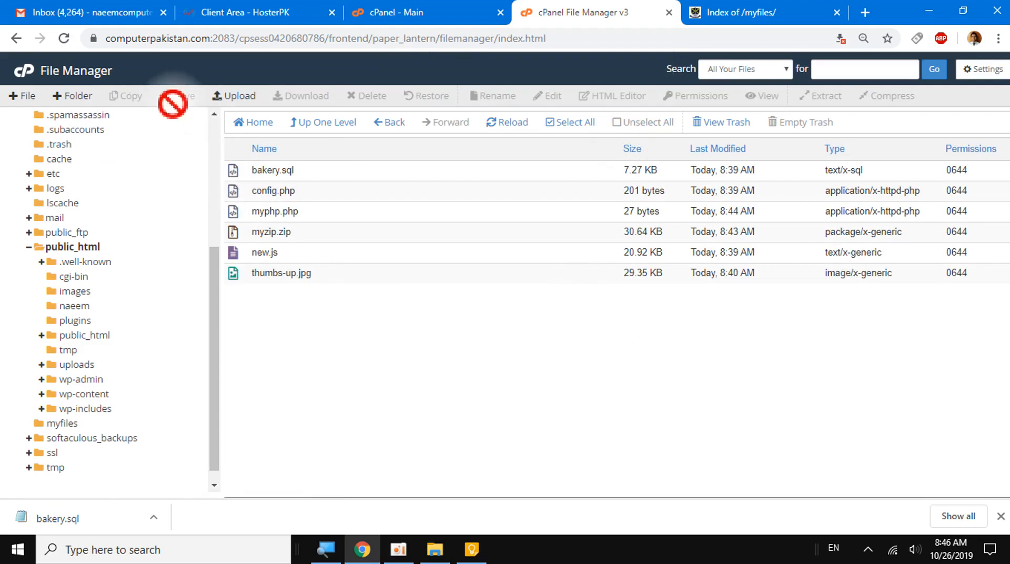
- Move bakery.sql from the myfiles folder to the path /public_html/images
{"action": "left_click", "coordinate": [270, 169]}
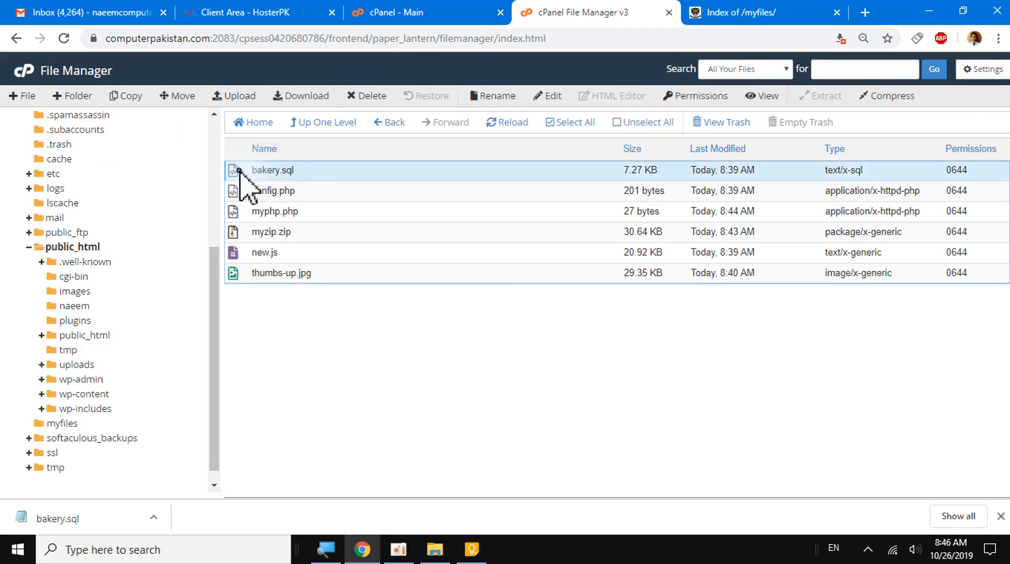
{"action": "left_click_drag", "start_coordinate": [244, 175], "coordinate": [281, 174]}
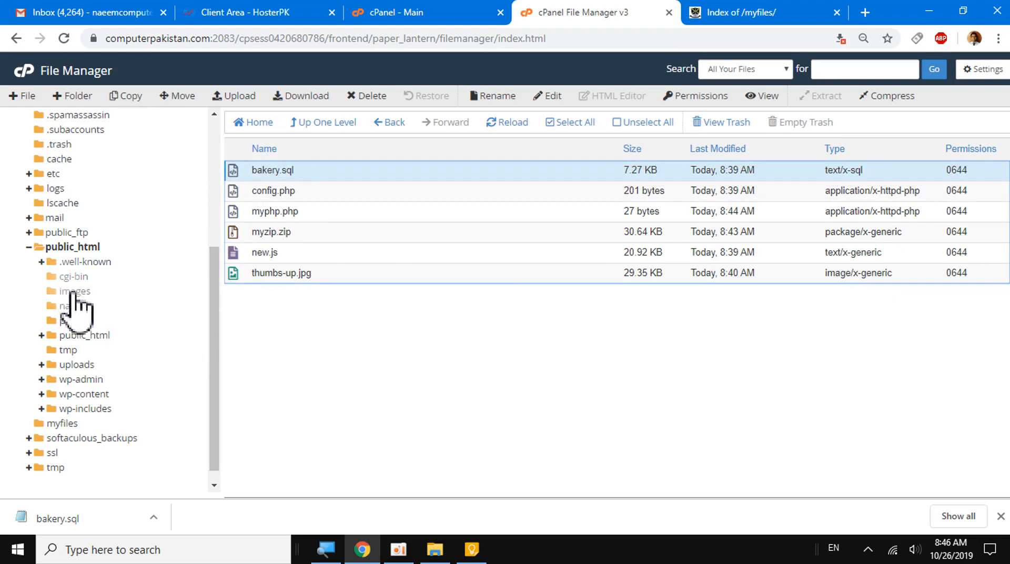
{"action": "left_click", "coordinate": [185, 96]}
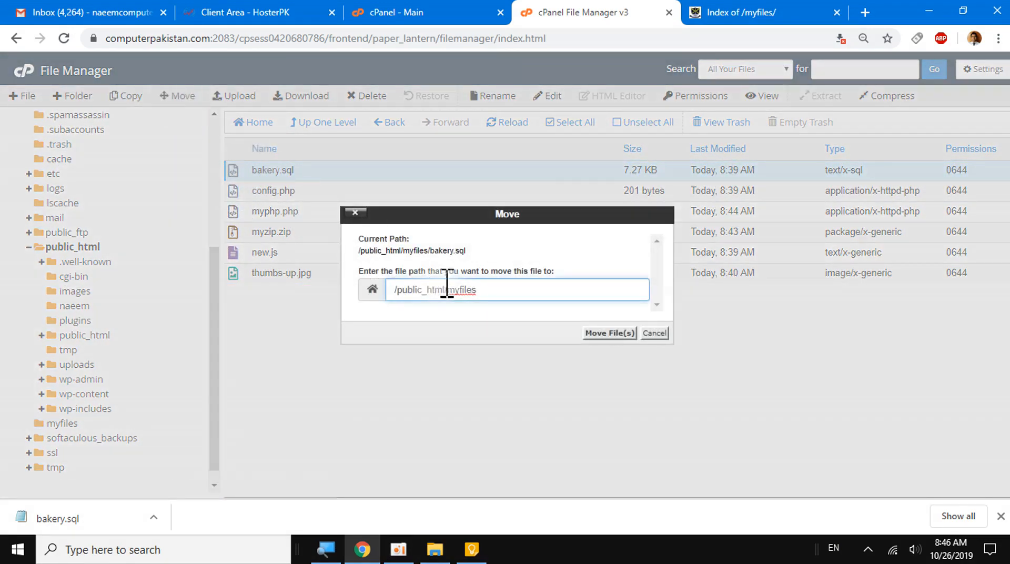
{"action": "left_click", "coordinate": [482, 294]}
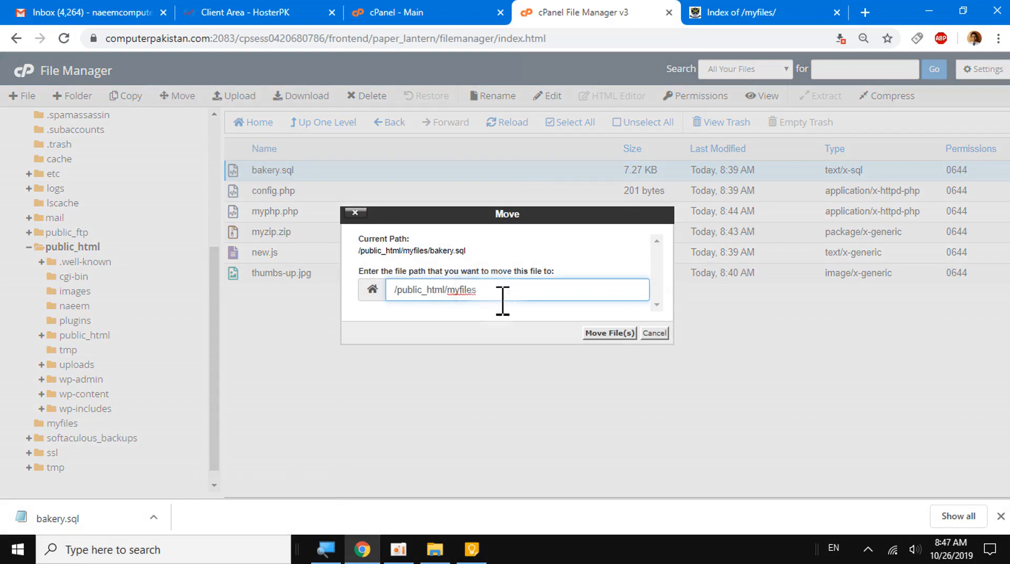
{"action": "key", "text": "BackSpace"}
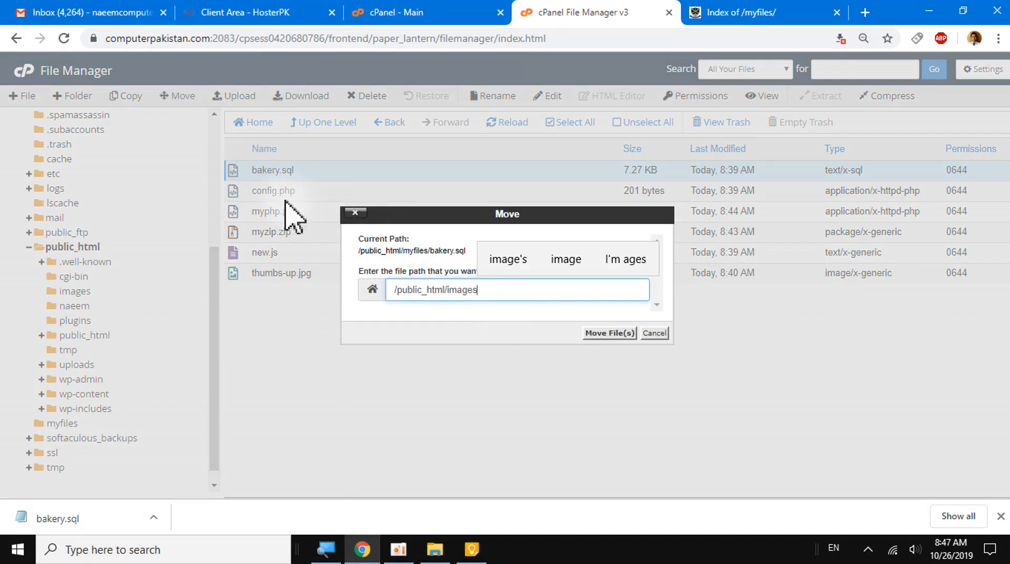
{"action": "left_click", "coordinate": [620, 336]}
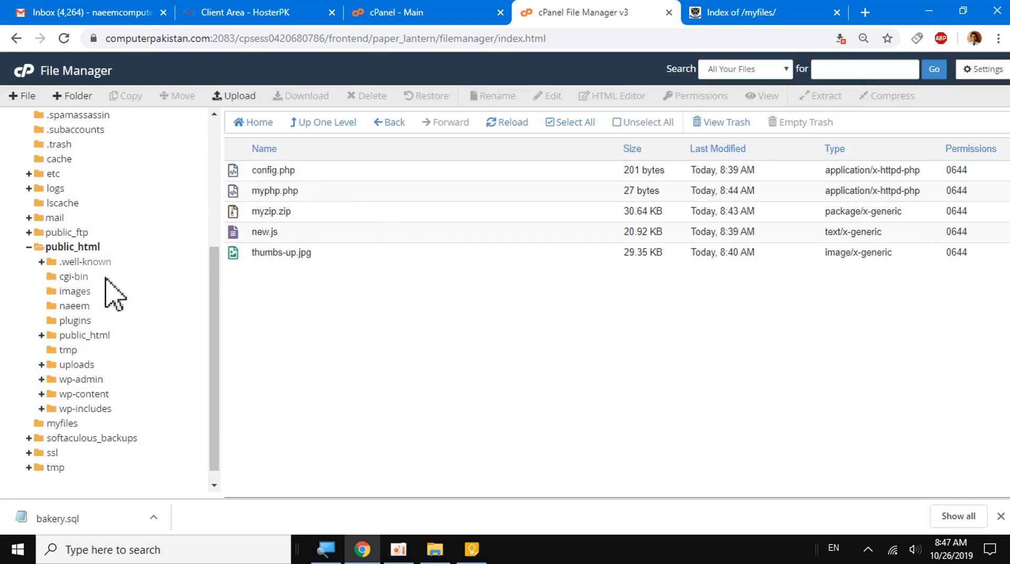
- Open the images folder inside public_html and sort its files by last modified date, newest first
{"action": "left_click", "coordinate": [74, 292]}
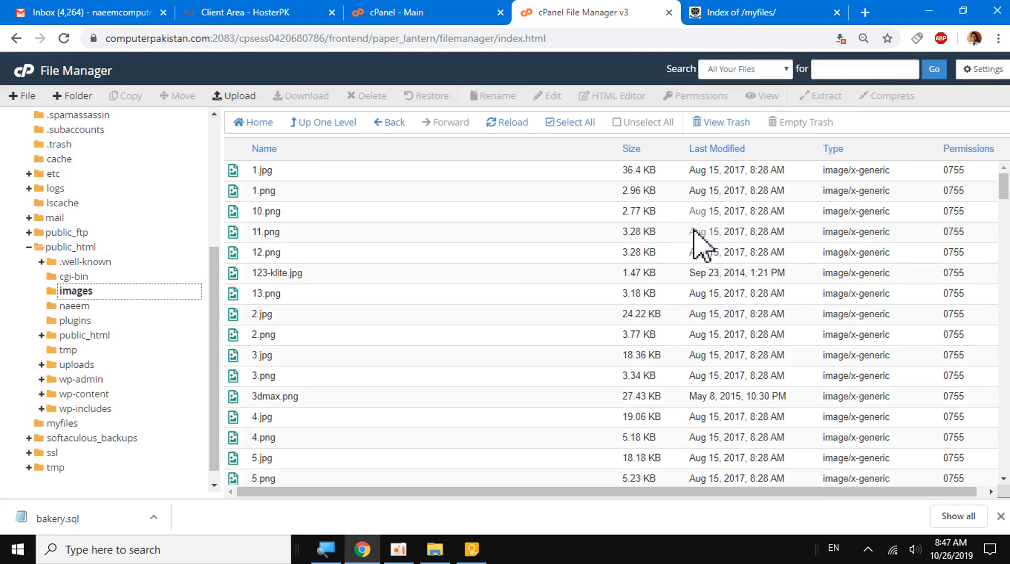
{"action": "left_click", "coordinate": [718, 150]}
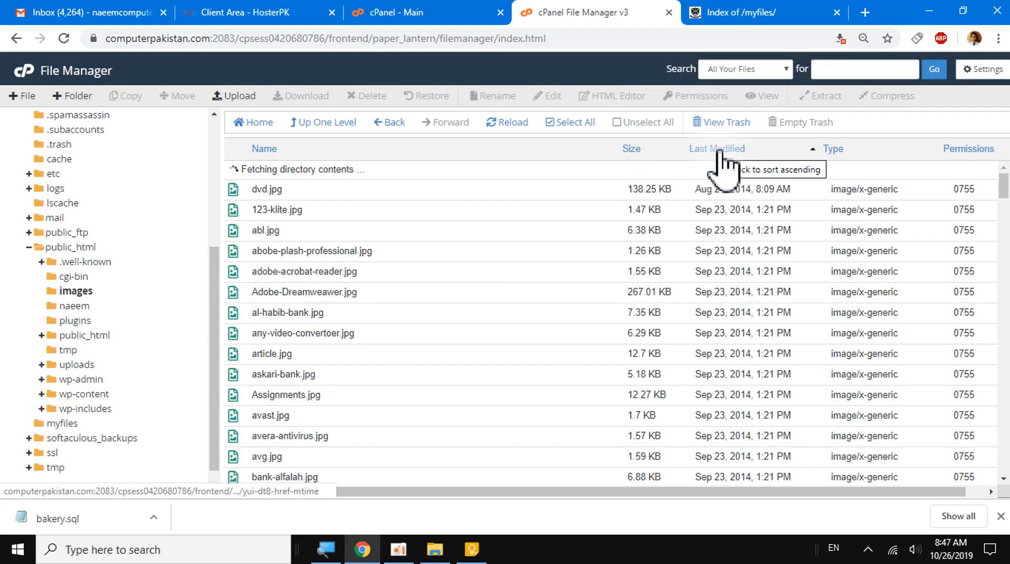
{"action": "left_click", "coordinate": [719, 150]}
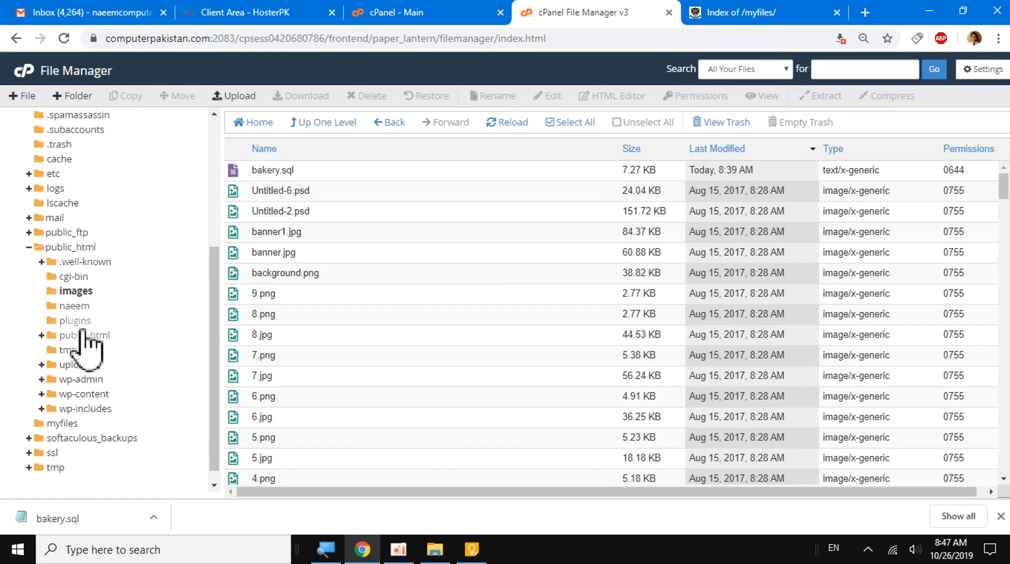
- Go back to public_html through the folder tree and open the myfiles folder inside it
{"action": "scroll", "coordinate": [30, 205], "scroll_direction": "up", "scroll_amount": 3}
{"action": "scroll", "coordinate": [47, 247], "scroll_direction": "down", "scroll_amount": 3}
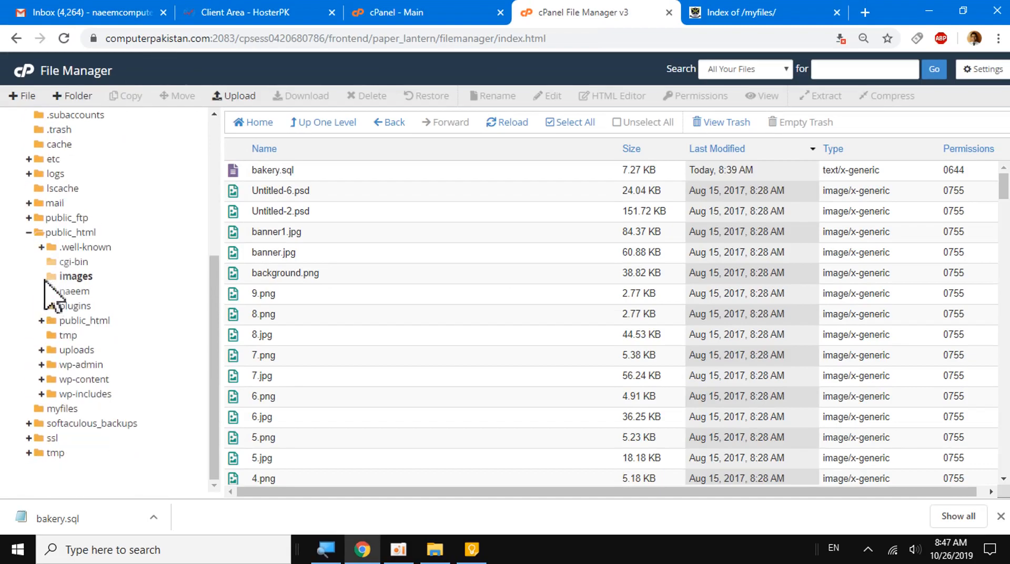
{"action": "scroll", "coordinate": [66, 400], "scroll_direction": "up", "scroll_amount": 5}
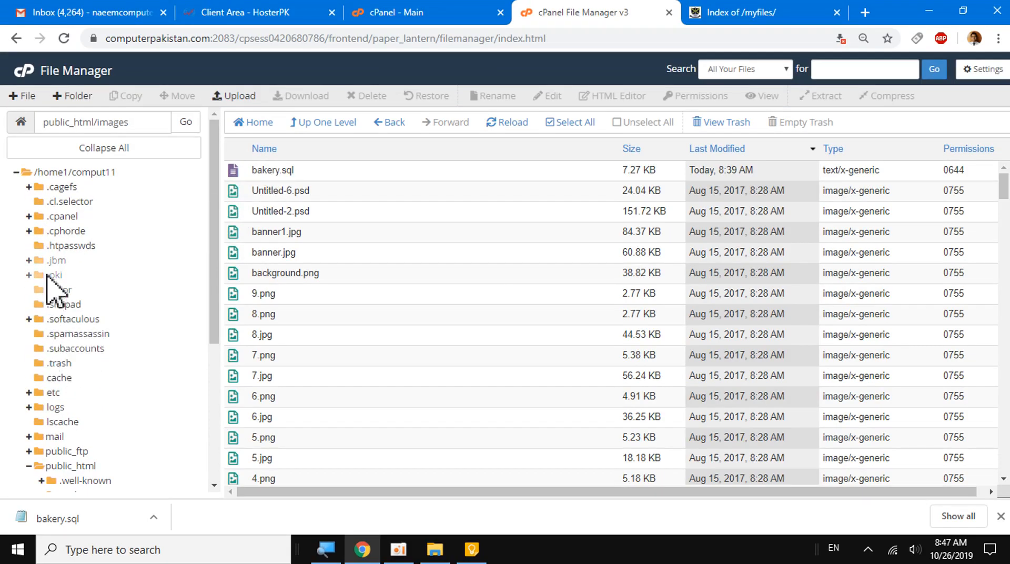
{"action": "scroll", "coordinate": [52, 282], "scroll_direction": "down", "scroll_amount": 3}
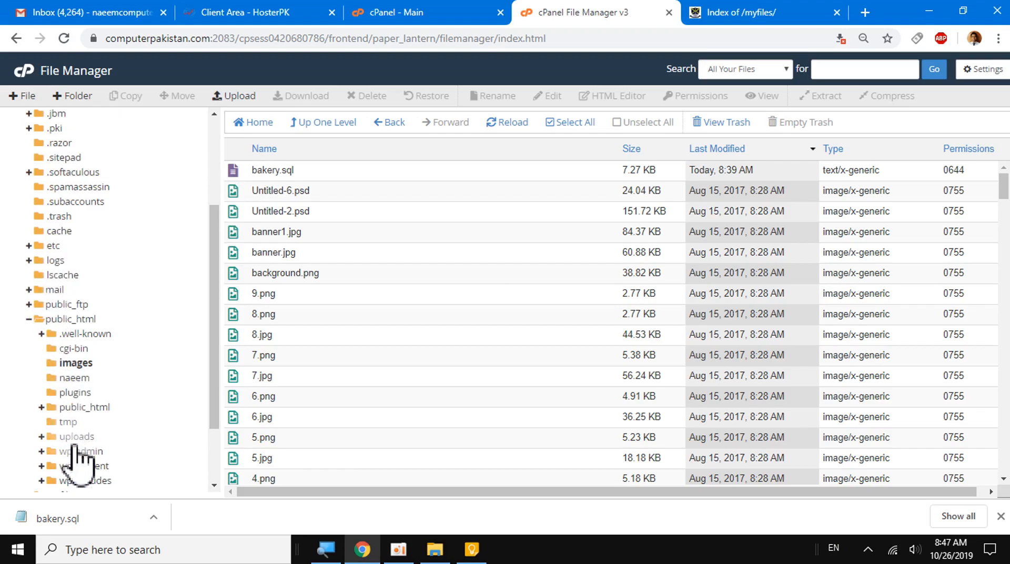
{"action": "scroll", "coordinate": [78, 451], "scroll_direction": "down", "scroll_amount": 2}
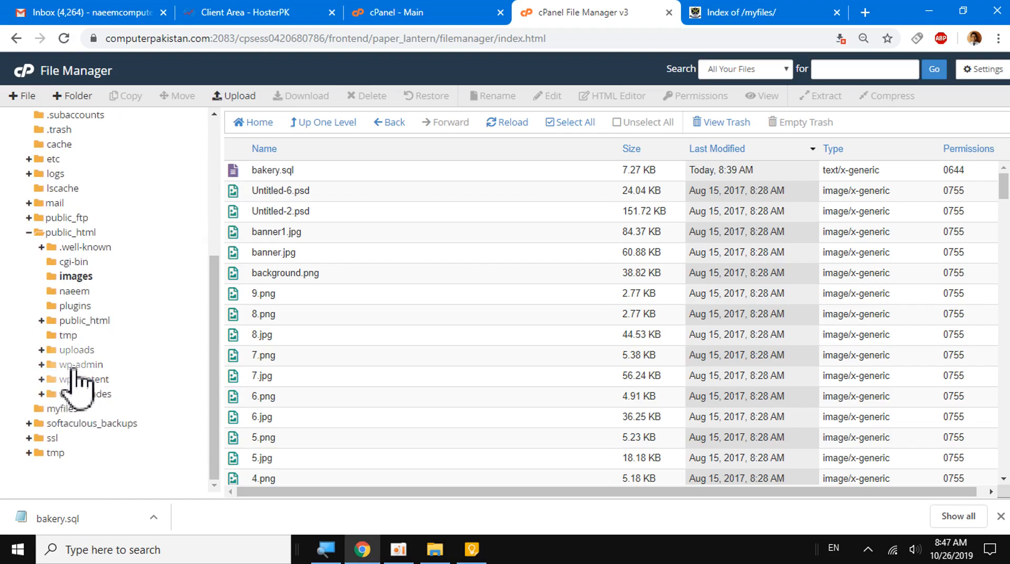
{"action": "left_click", "coordinate": [66, 234]}
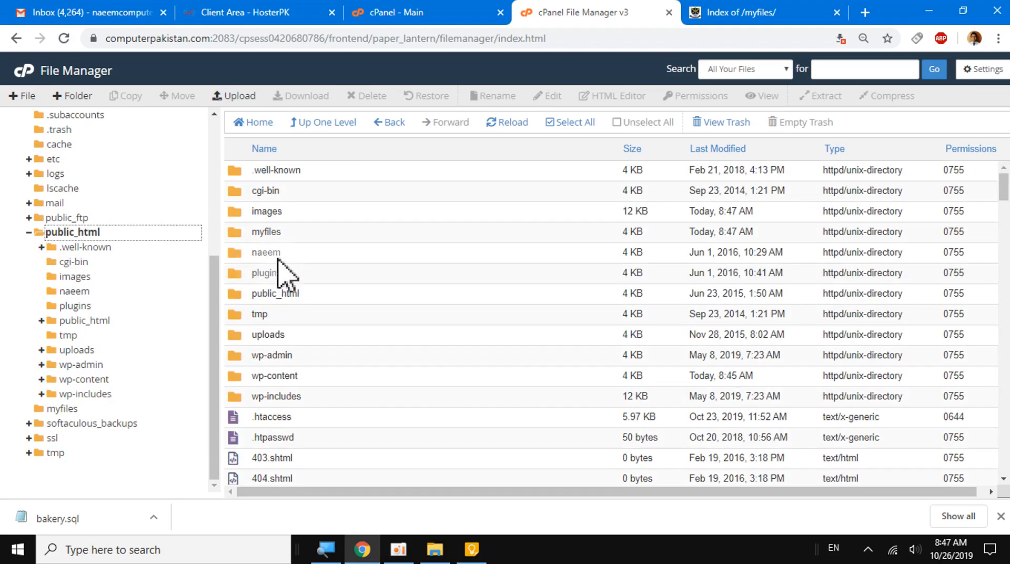
{"action": "left_click", "coordinate": [263, 234]}
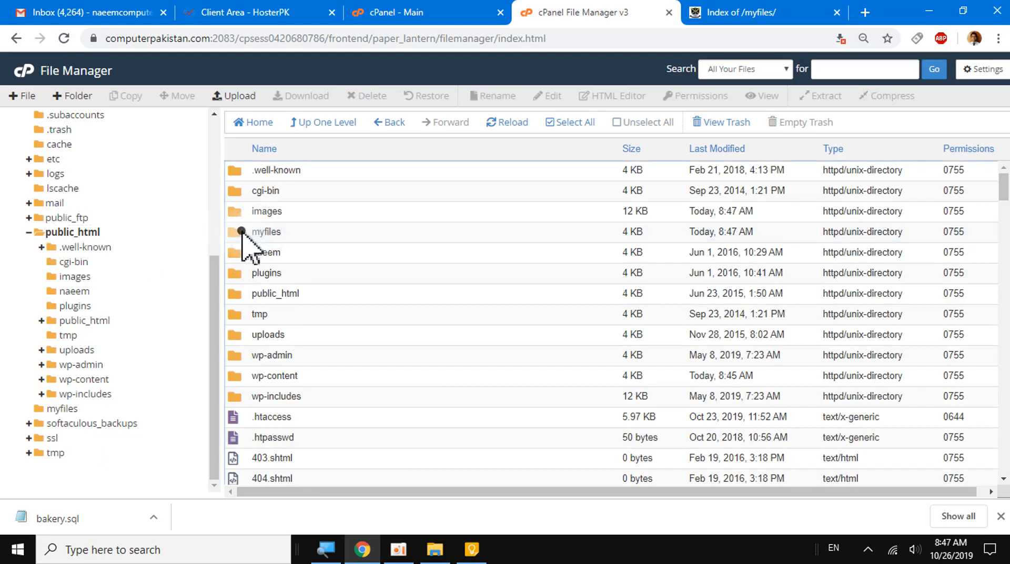
{"action": "double_click", "coordinate": [243, 233]}
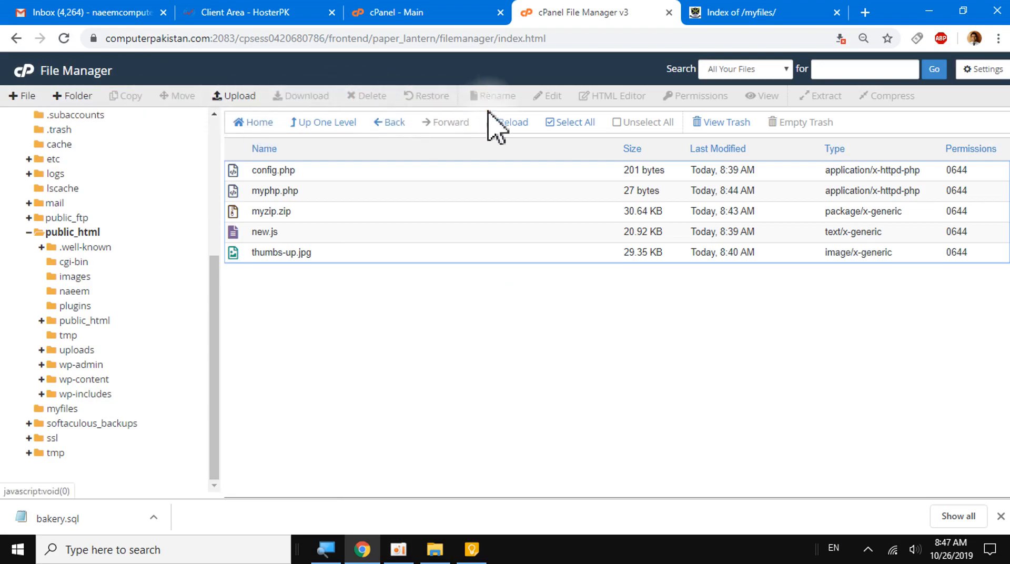
- Rename the file myphp.php in the myfiles folder as myy.php
{"action": "left_click", "coordinate": [263, 192]}
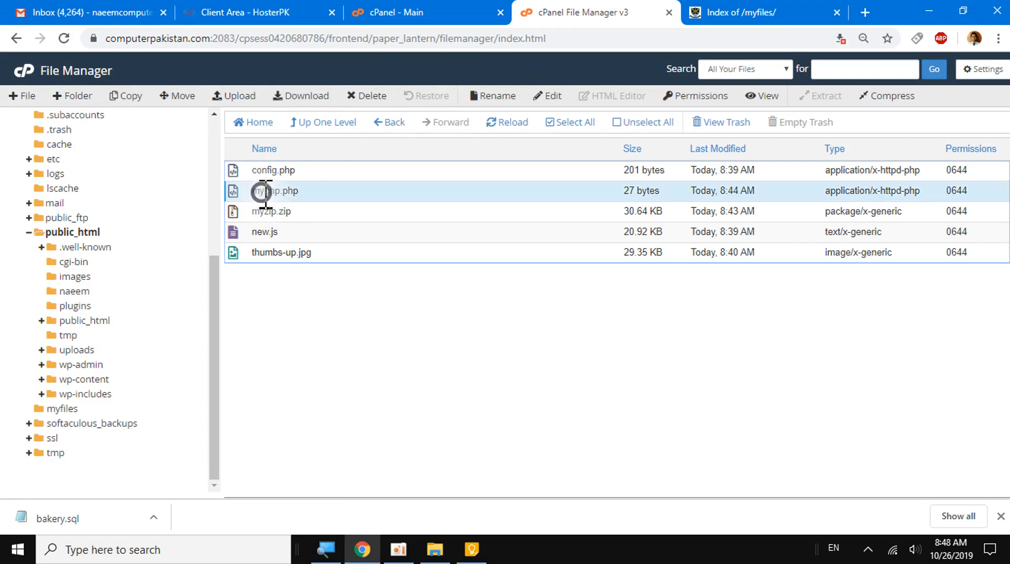
{"action": "left_click", "coordinate": [496, 98]}
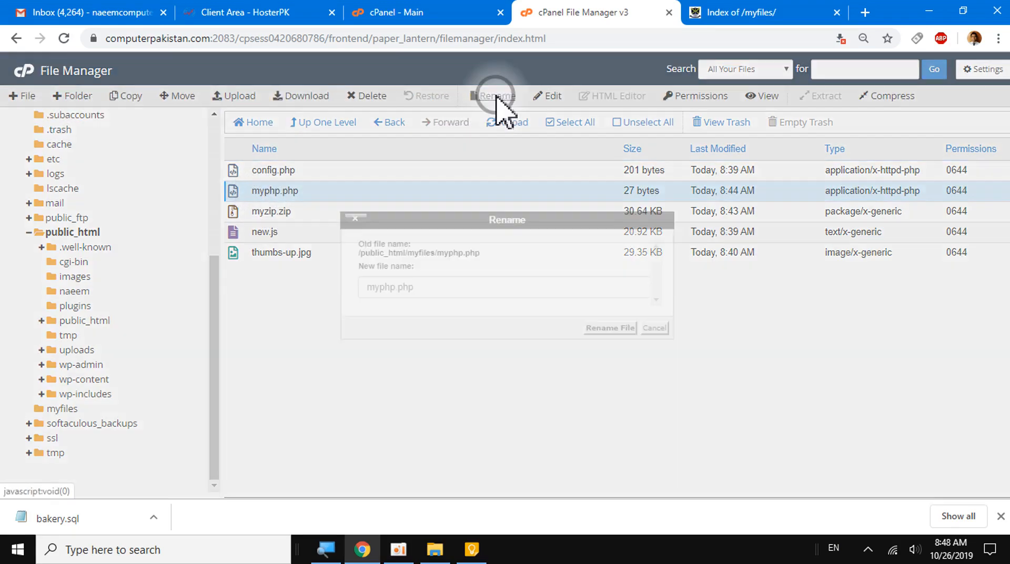
{"action": "left_click", "coordinate": [398, 287]}
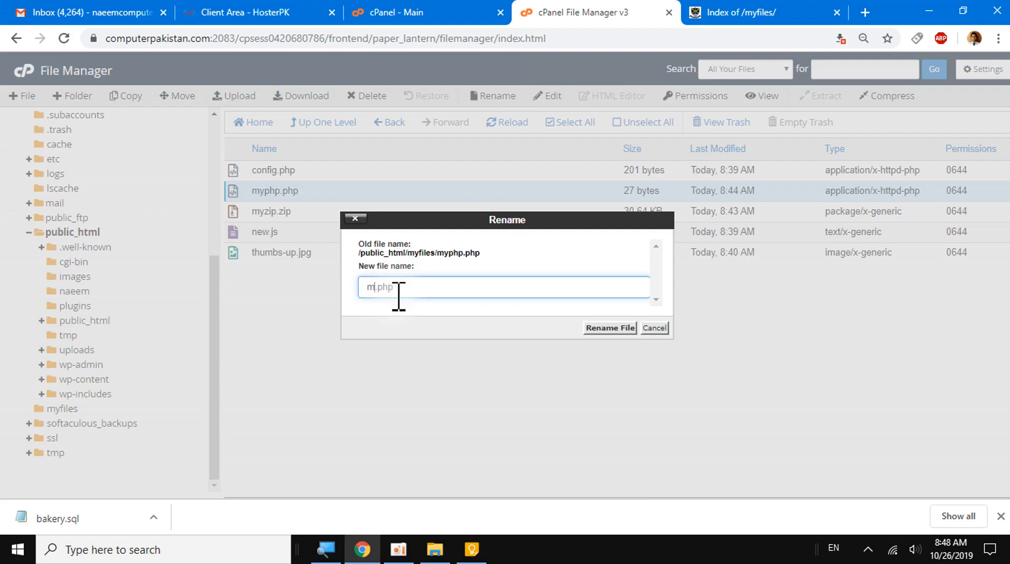
{"action": "key", "text": "BackSpace"}
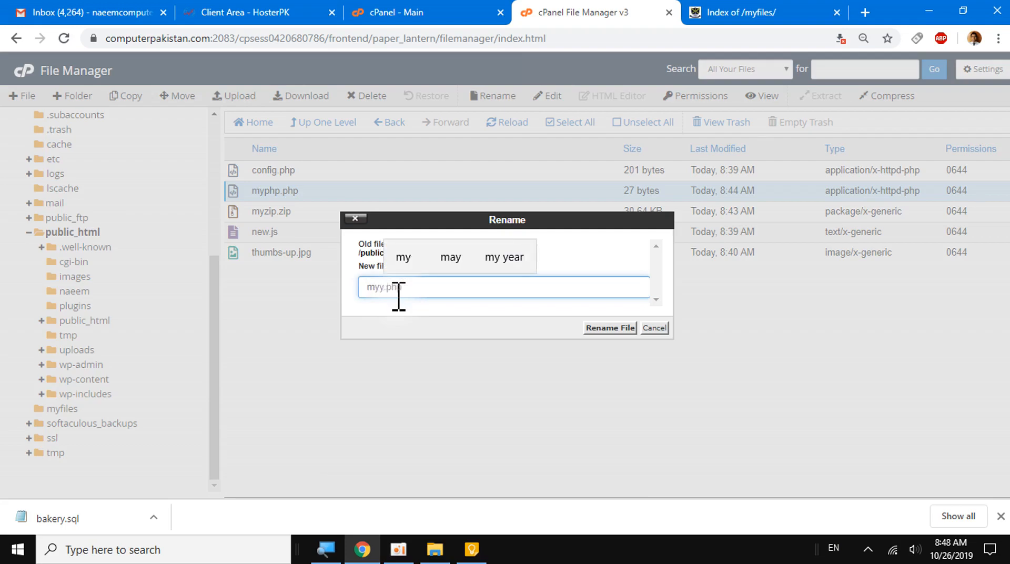
{"action": "left_click", "coordinate": [609, 329]}
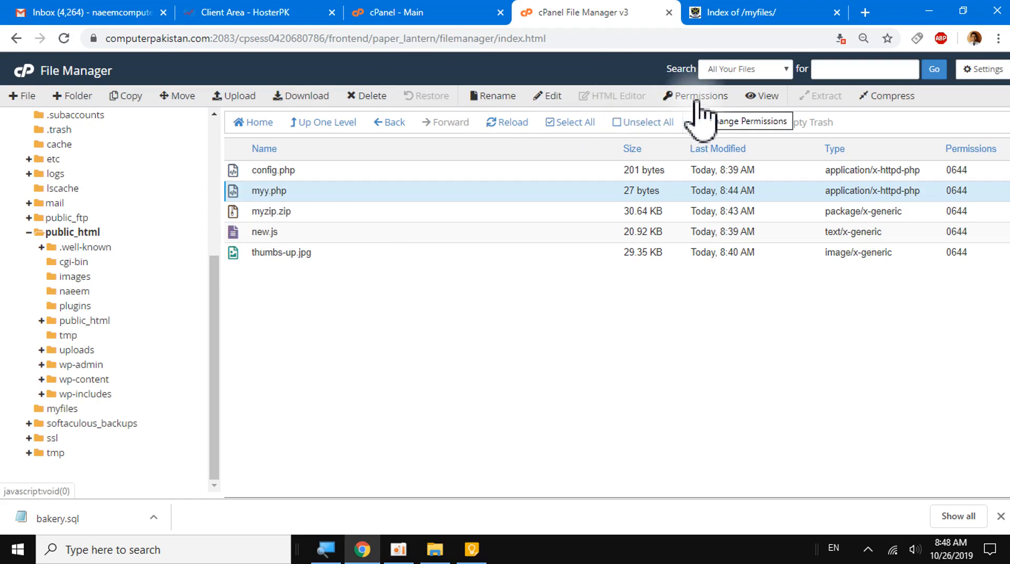
- Switch to the Index of /myfiles/ page and select its full web address
{"action": "left_click", "coordinate": [701, 16]}
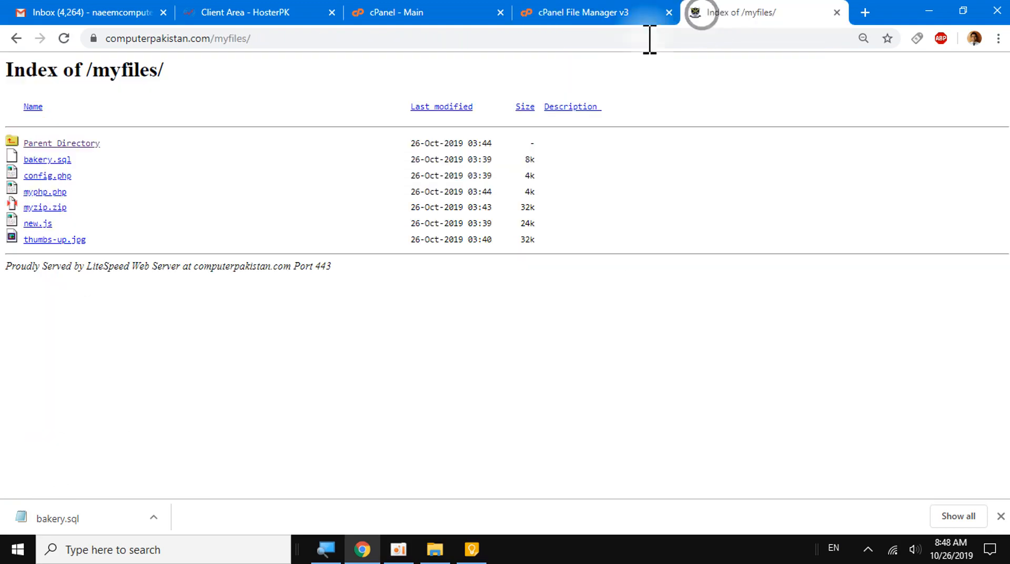
{"action": "left_click", "coordinate": [269, 38]}
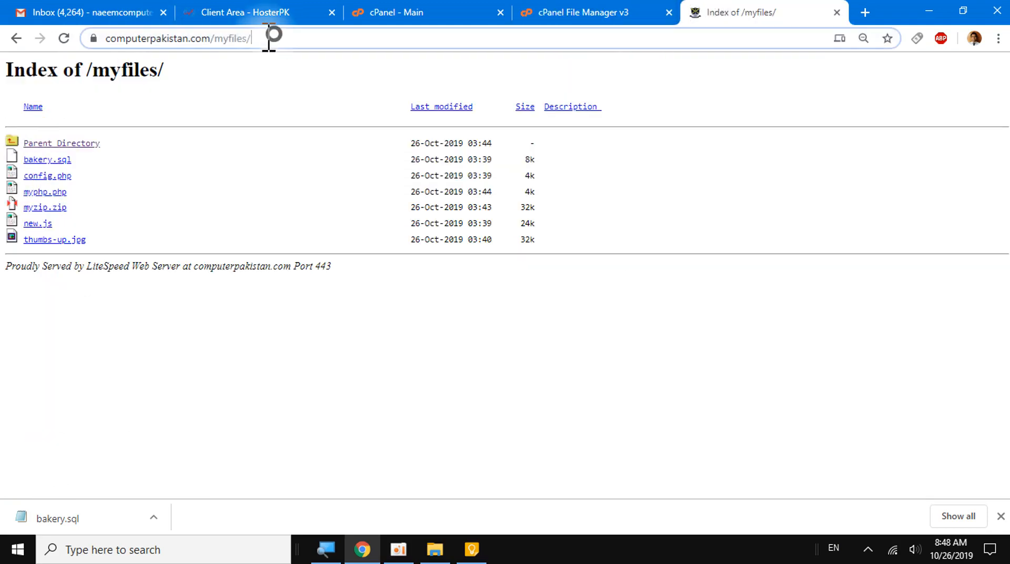
{"action": "left_click_drag", "start_coordinate": [269, 38], "coordinate": [84, 38]}
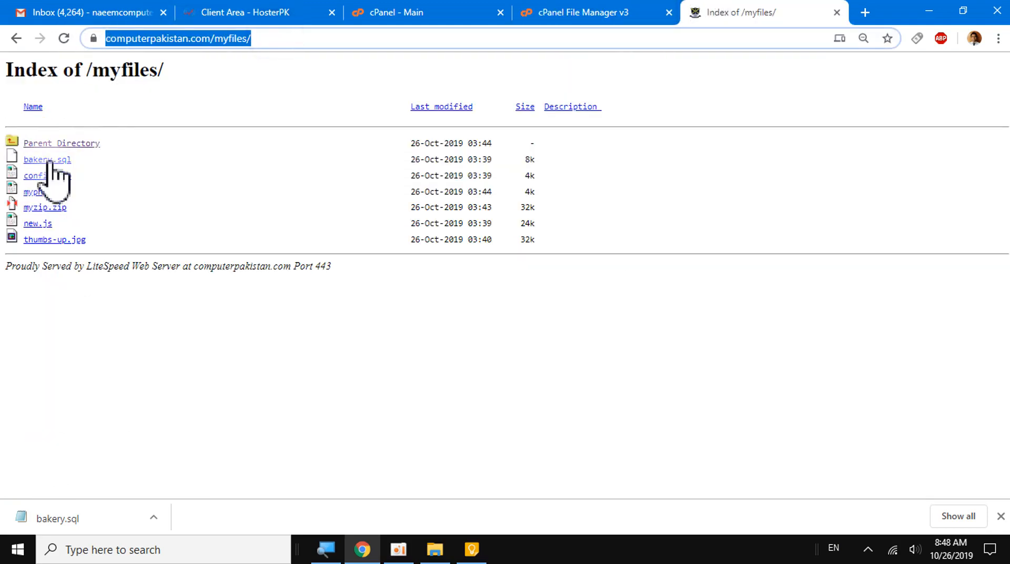
- Return to the File Manager and inspect the permission settings of myy.php without changing them
{"action": "left_click", "coordinate": [631, 15]}
{"action": "left_click", "coordinate": [708, 97]}
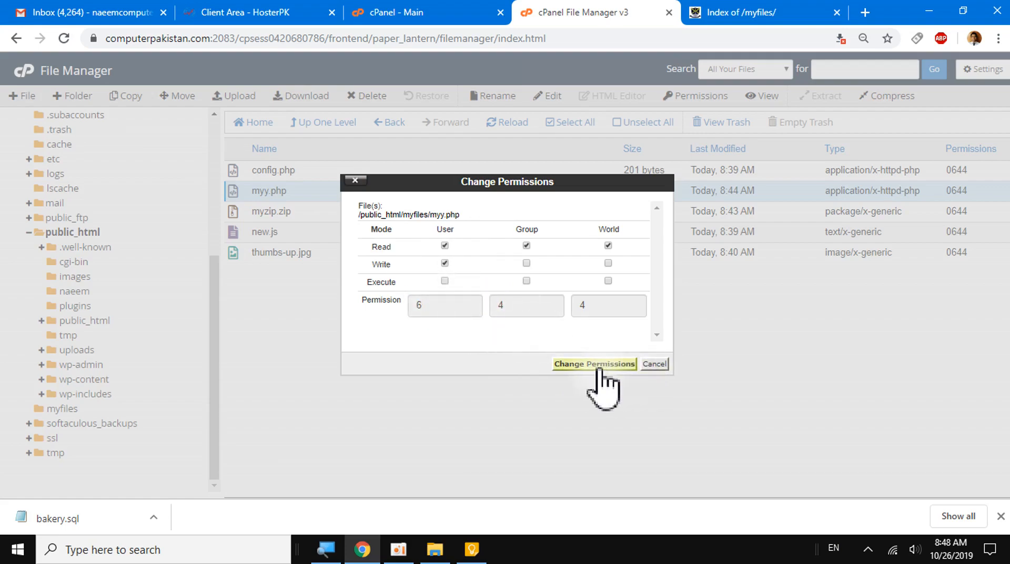
{"action": "left_click", "coordinate": [652, 364]}
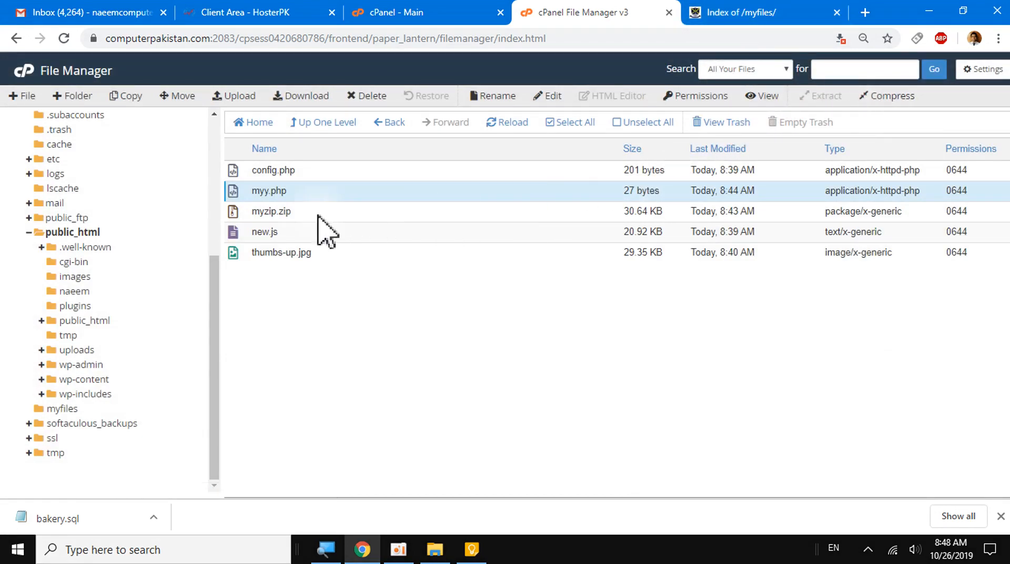
- Create a new folder named test in /public_html/myfiles
{"action": "left_click", "coordinate": [262, 212]}
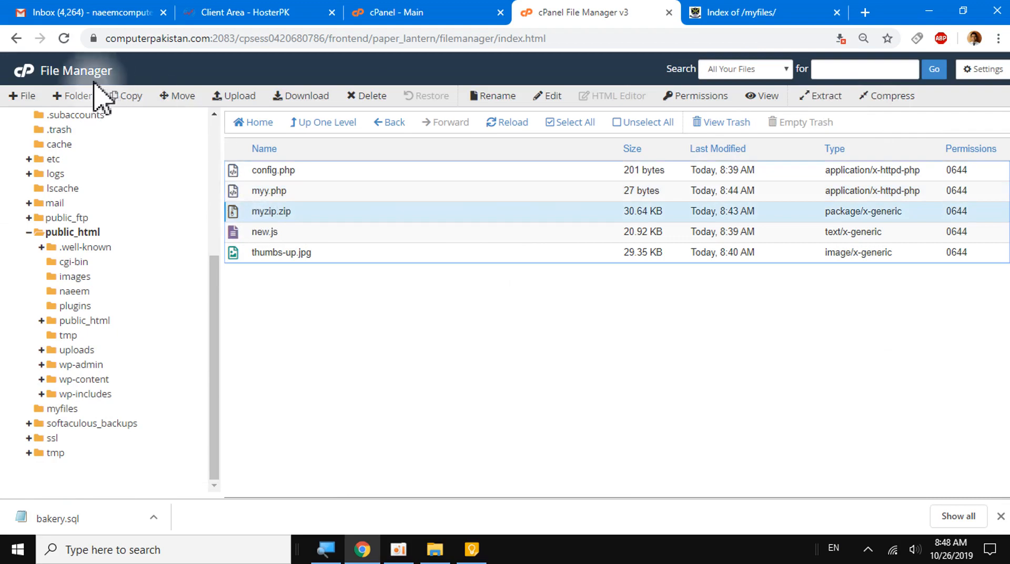
{"action": "left_click", "coordinate": [72, 97]}
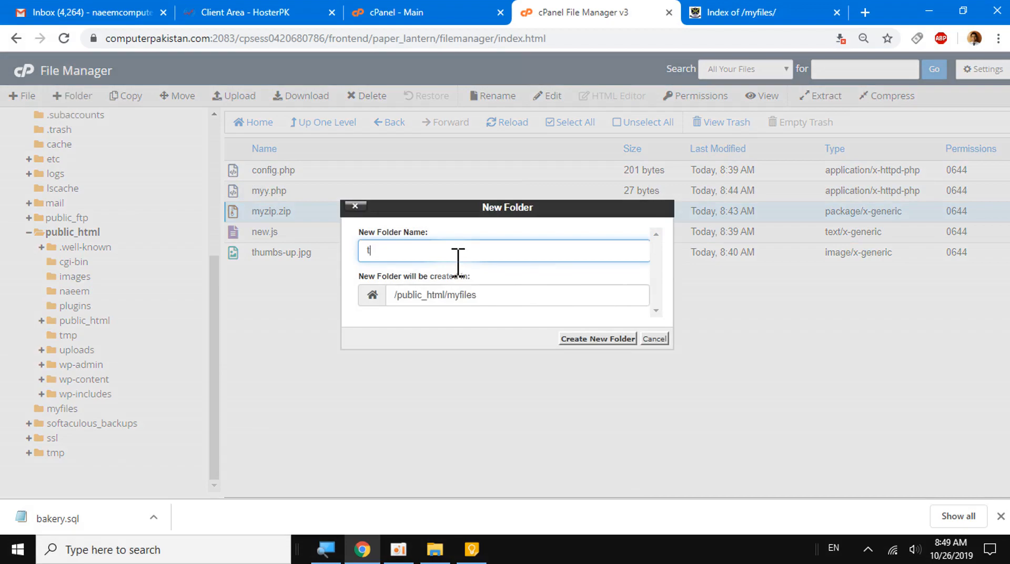
{"action": "type", "text": "test"}
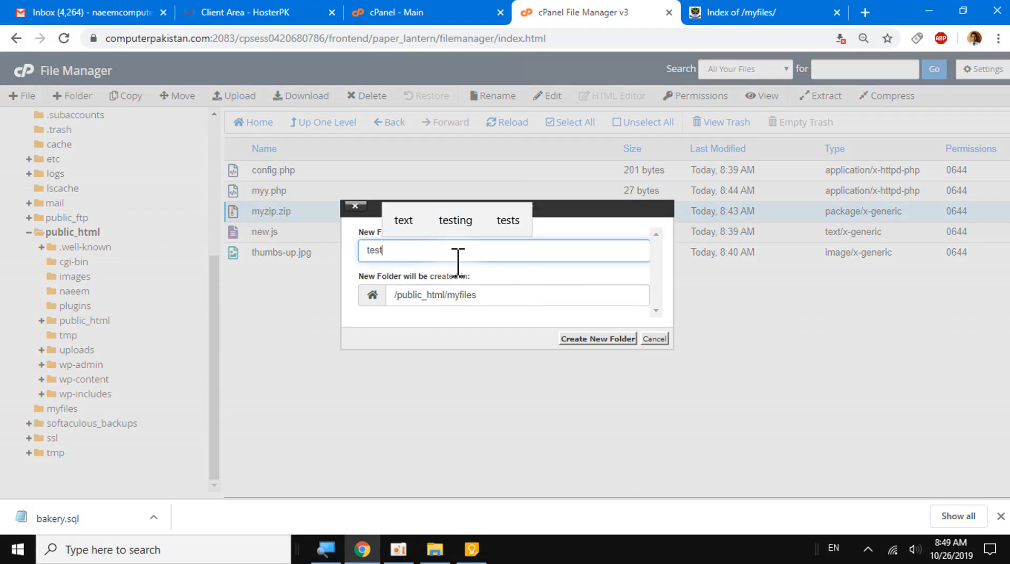
{"action": "left_click", "coordinate": [589, 338]}
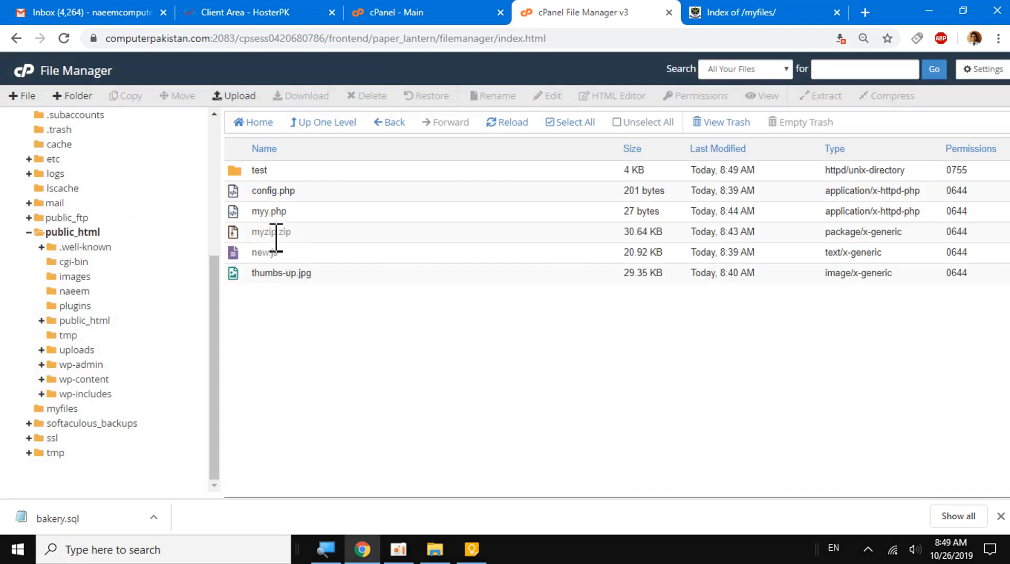
- Select every item in the myfiles folder and clear the selection again
{"action": "left_click_drag", "start_coordinate": [276, 238], "coordinate": [266, 200]}
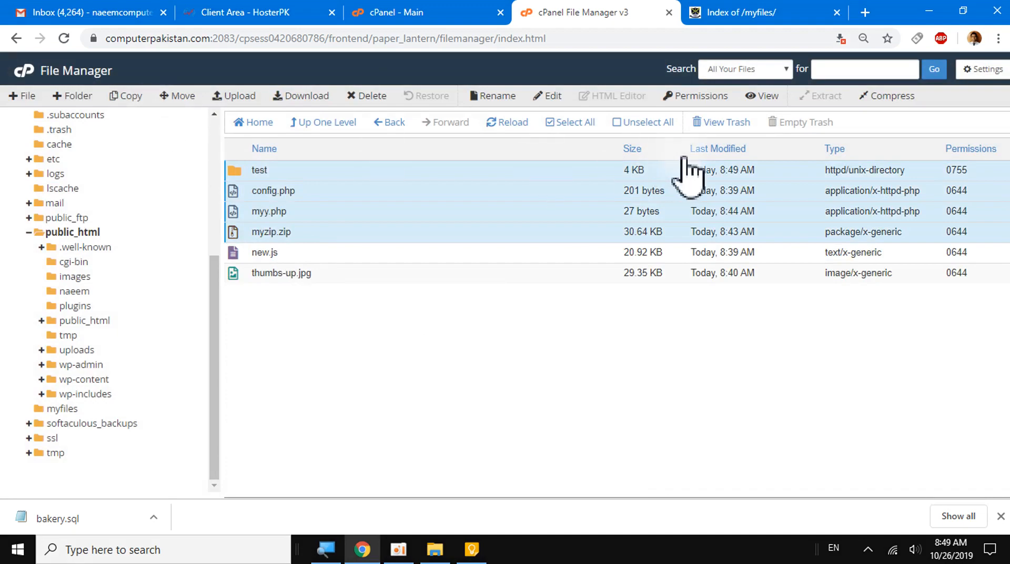
{"action": "left_click", "coordinate": [559, 121]}
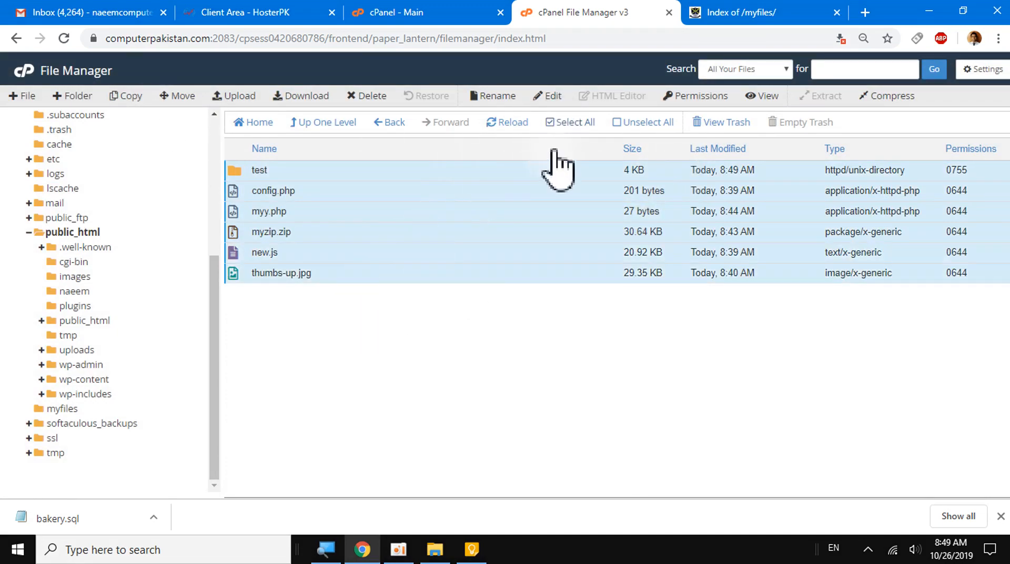
{"action": "left_click", "coordinate": [637, 123]}
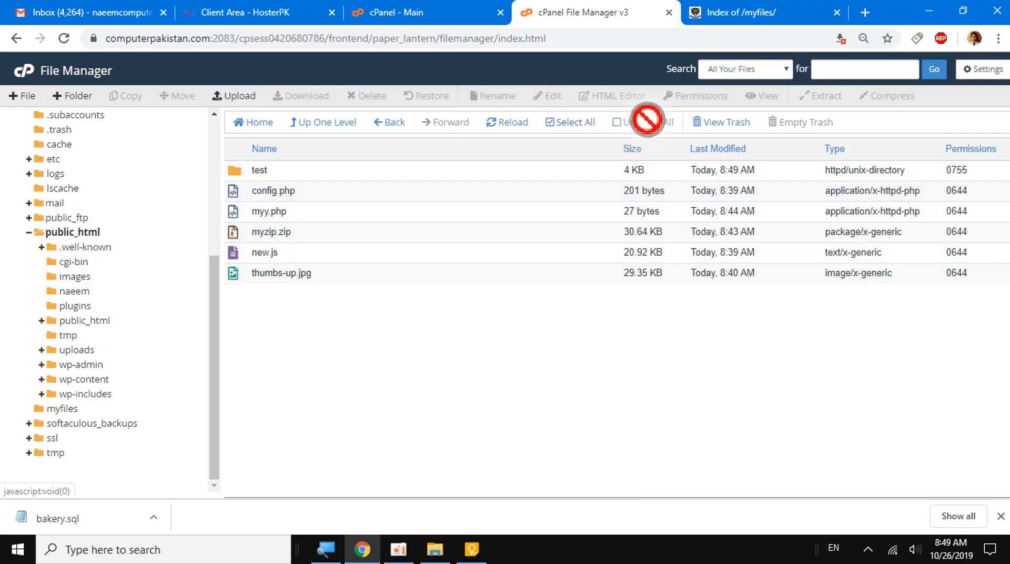
- Move myzip.zip into the test folder directly within the file list
{"action": "left_click", "coordinate": [238, 233]}
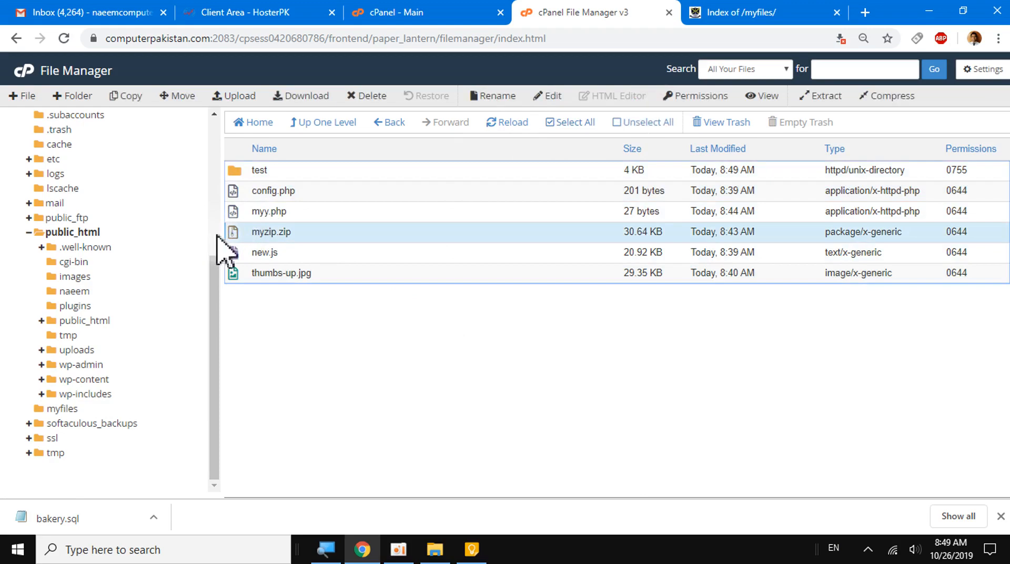
{"action": "left_click_drag", "start_coordinate": [235, 236], "coordinate": [258, 173]}
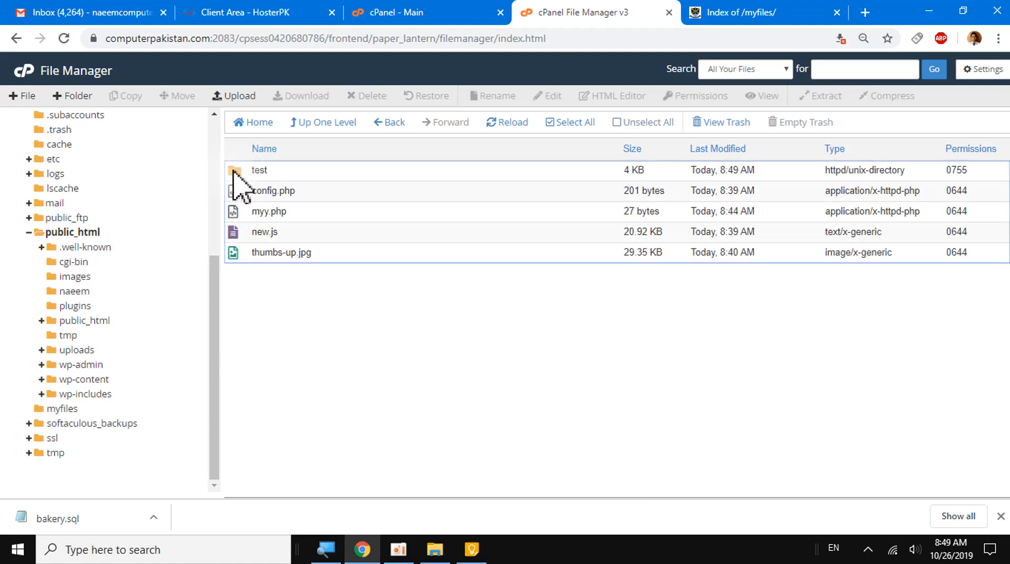
- Open the test folder, extract myzip.zip into /public_html/myfiles/test, and refresh the file list
{"action": "left_click", "coordinate": [234, 171]}
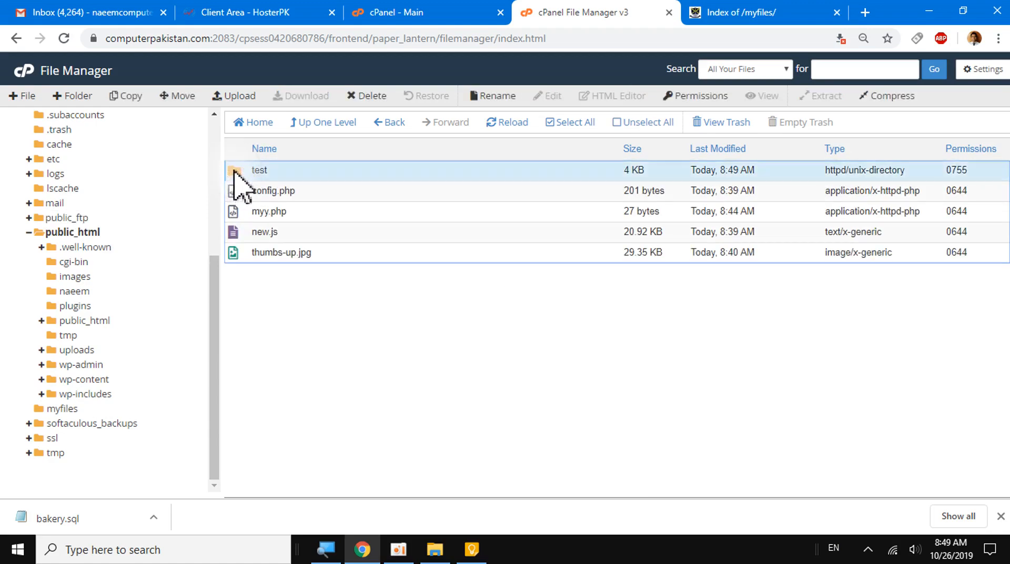
{"action": "double_click", "coordinate": [234, 171]}
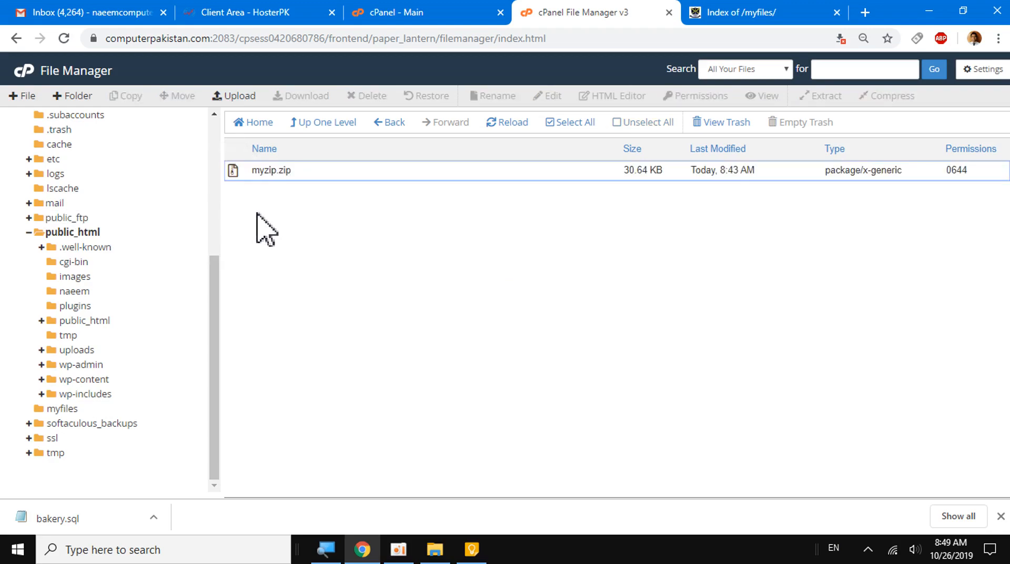
{"action": "left_click", "coordinate": [273, 171]}
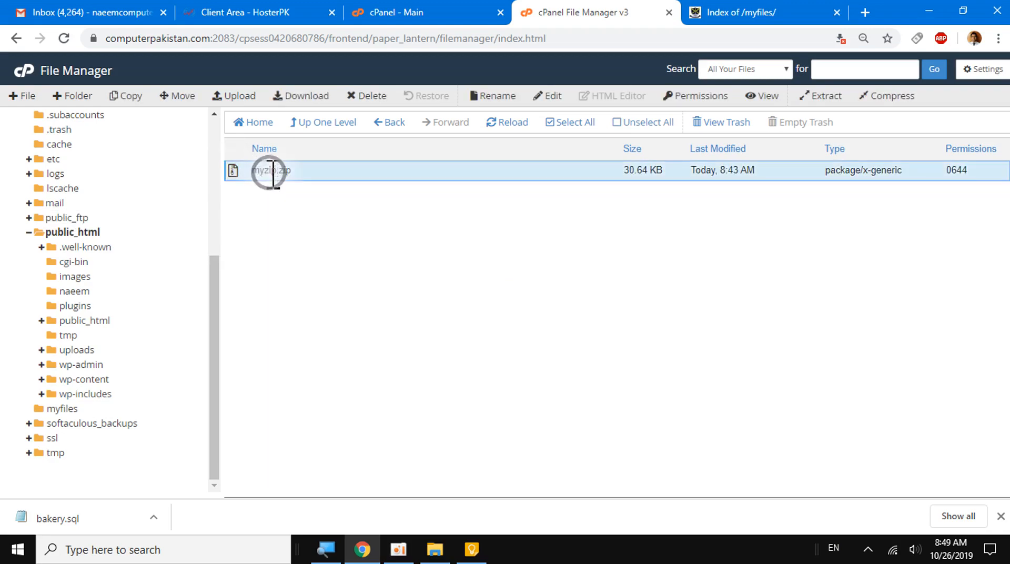
{"action": "left_click", "coordinate": [825, 97]}
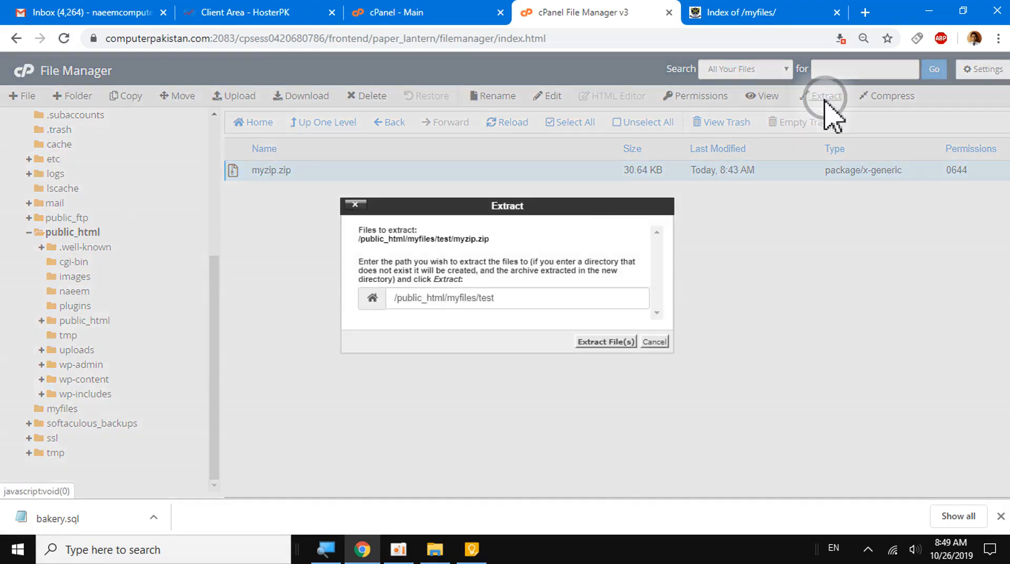
{"action": "left_click", "coordinate": [592, 342]}
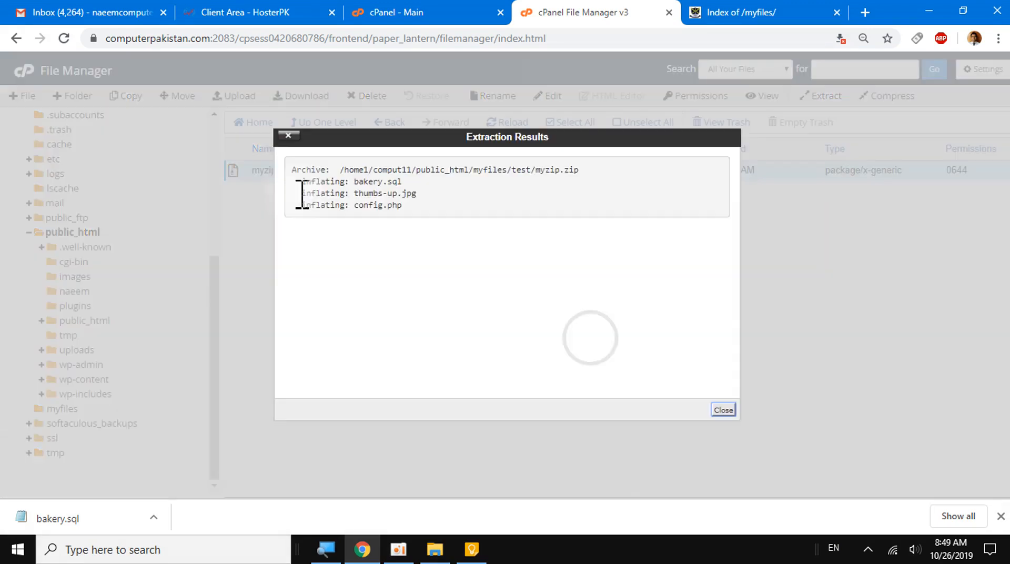
{"action": "left_click", "coordinate": [723, 410]}
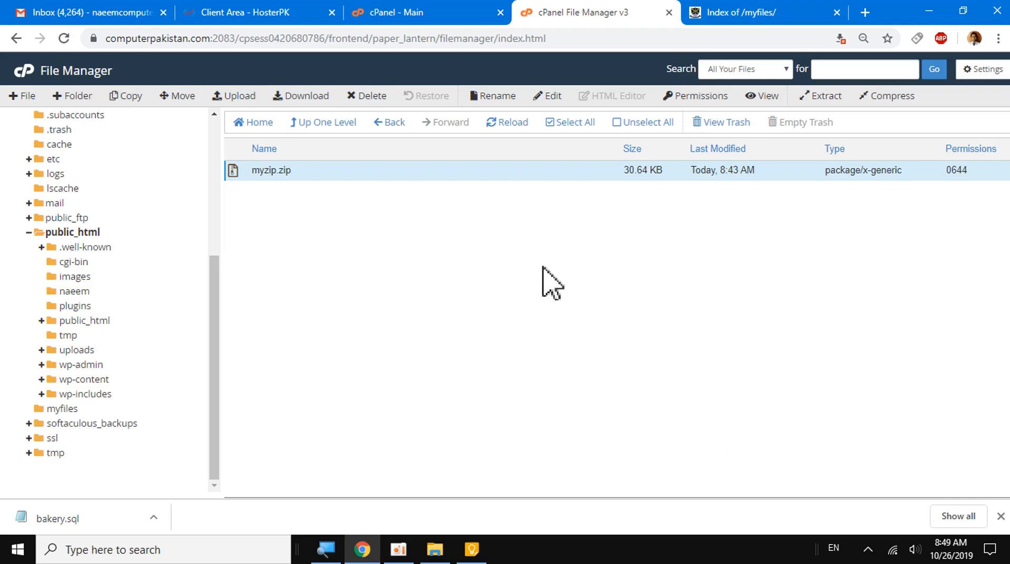
{"action": "left_click", "coordinate": [507, 122]}
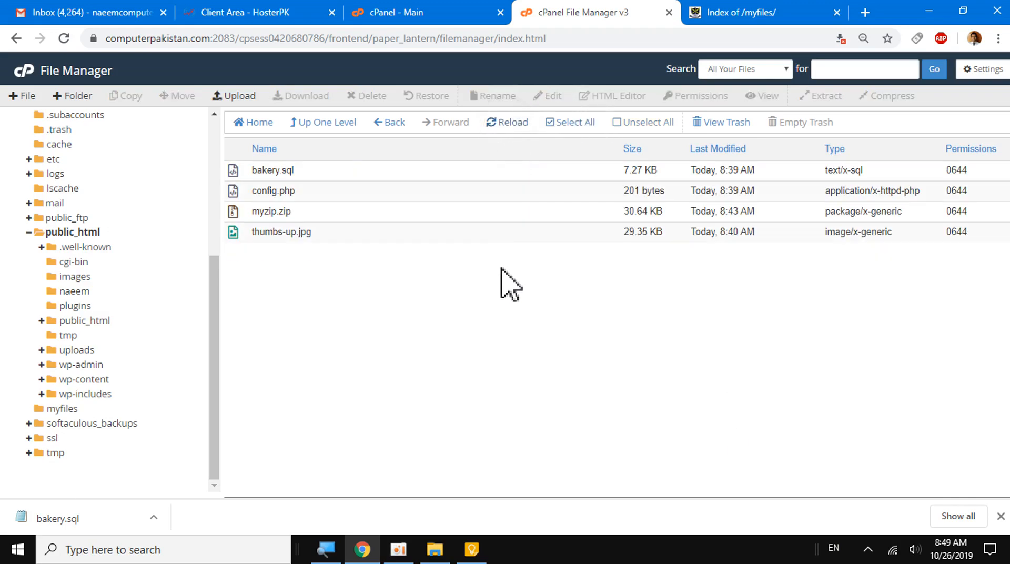
- Go to the home directory and return to the previously viewed test folder
{"action": "left_click", "coordinate": [240, 212]}
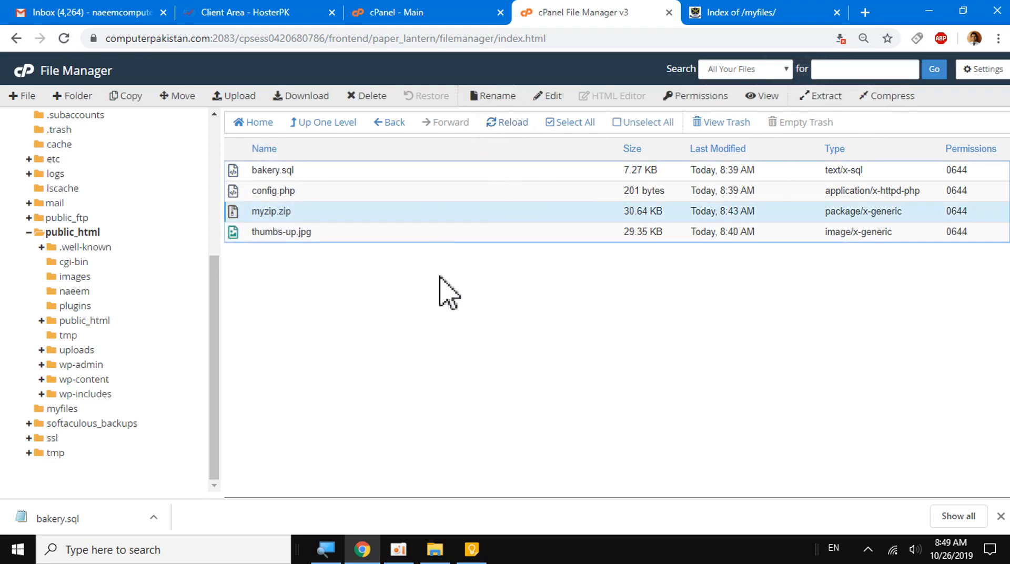
{"action": "scroll", "coordinate": [45, 350], "scroll_direction": "up", "scroll_amount": 5}
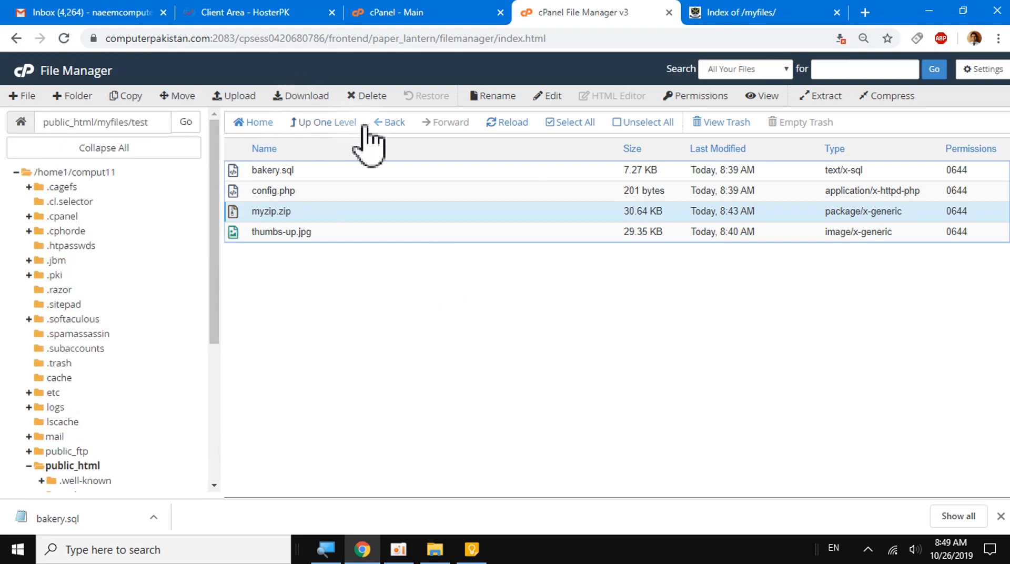
{"action": "left_click", "coordinate": [263, 131]}
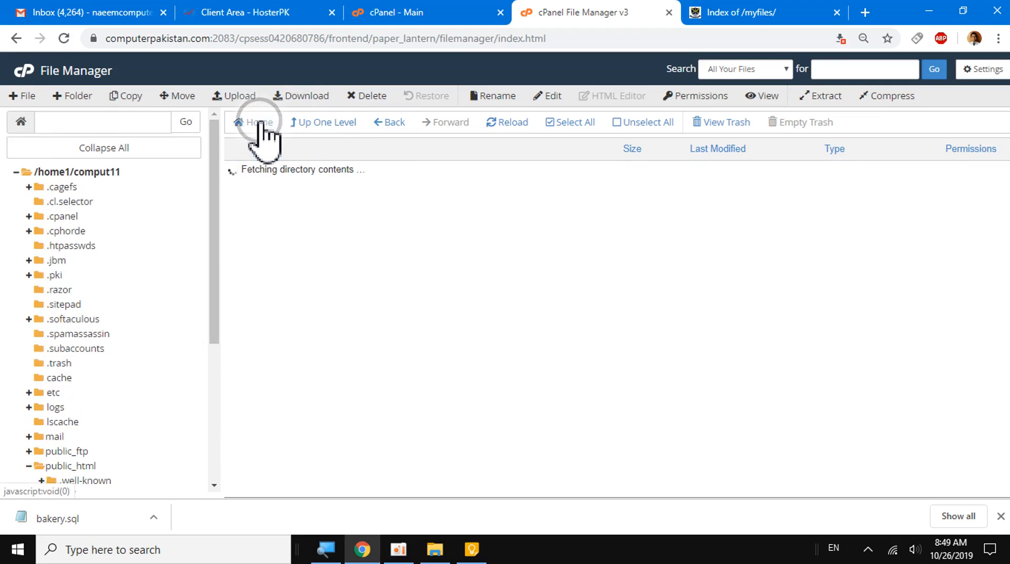
{"action": "left_click", "coordinate": [388, 127]}
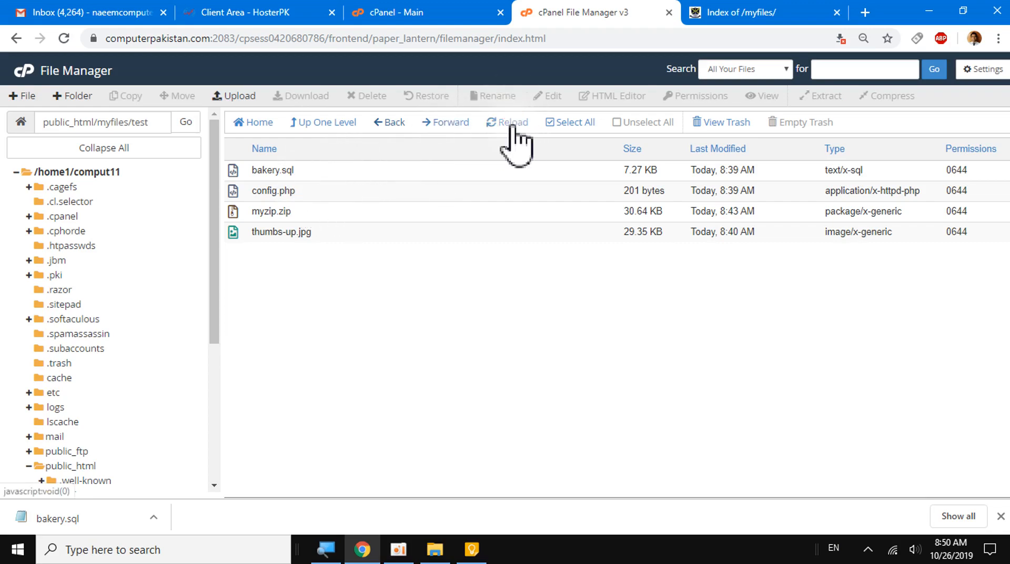
- Select all files in the test folder and clear the selection again
{"action": "left_click", "coordinate": [586, 125]}
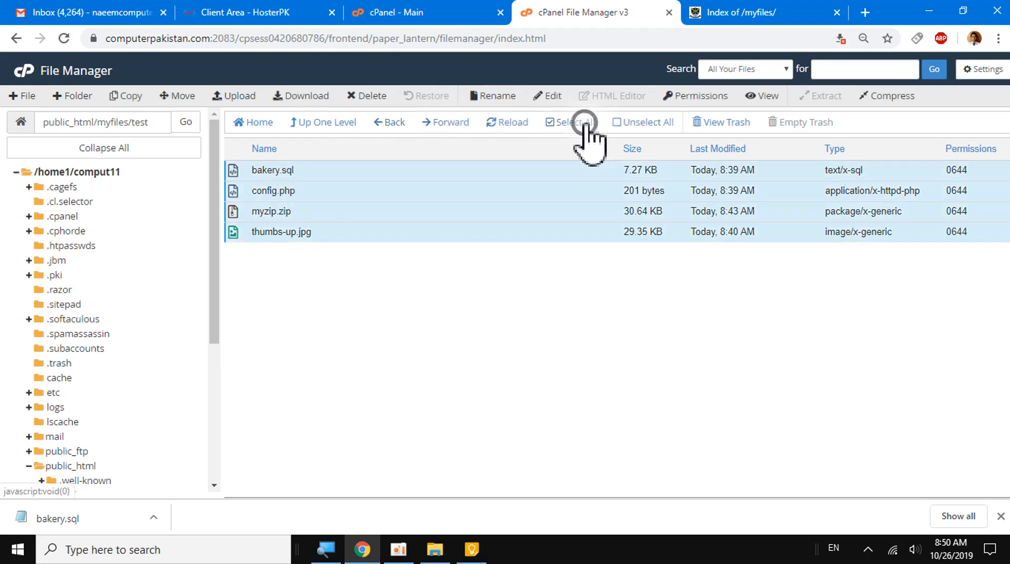
{"action": "left_click", "coordinate": [644, 122]}
- View the contents of the trash folder and return to the cPanel main page
{"action": "left_click", "coordinate": [725, 126]}
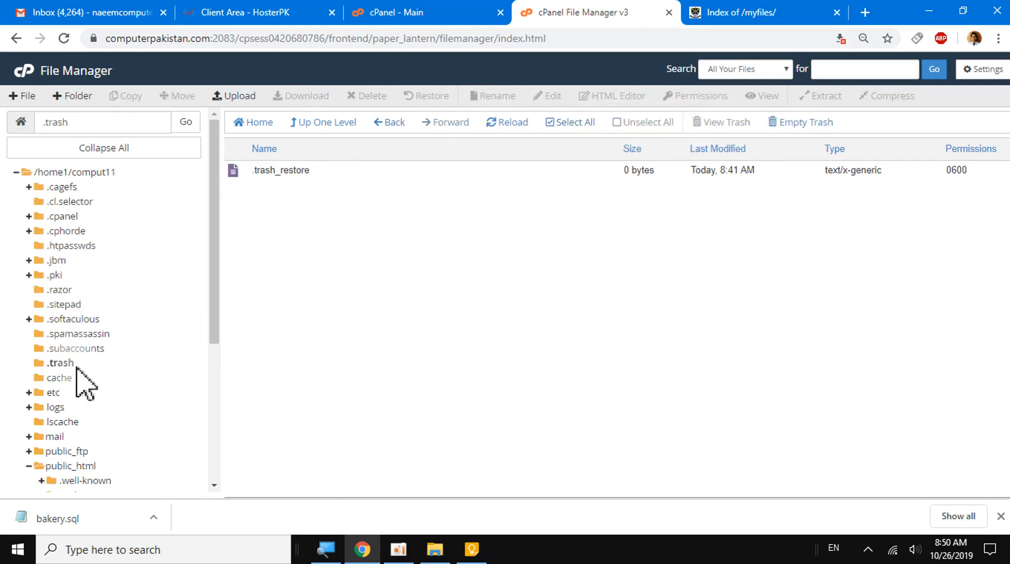
{"action": "scroll", "coordinate": [84, 384], "scroll_direction": "down", "scroll_amount": 5}
{"action": "scroll", "coordinate": [84, 384], "scroll_direction": "up", "scroll_amount": 5}
{"action": "left_click", "coordinate": [21, 79]}
{"action": "left_click", "coordinate": [374, 14]}
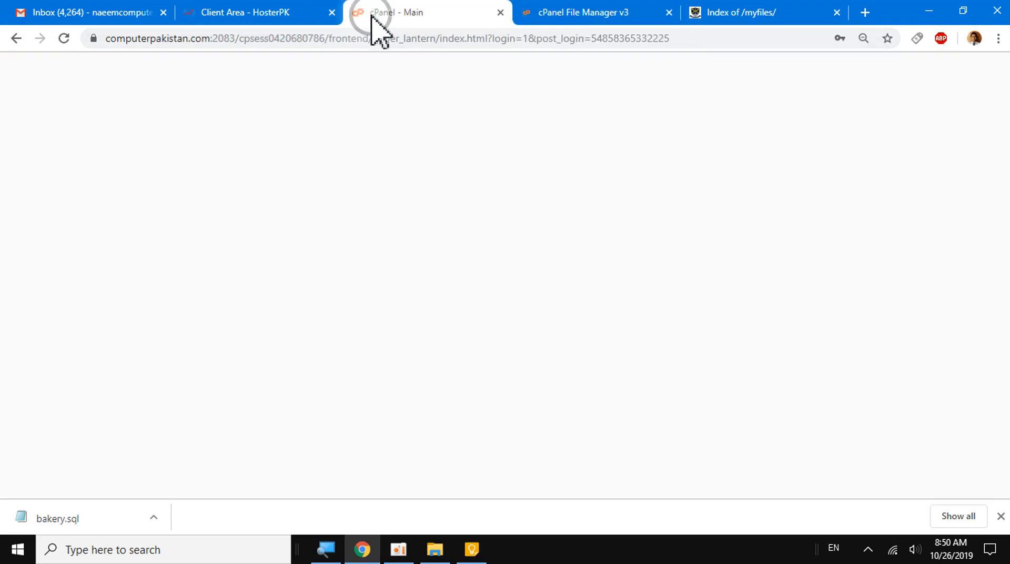